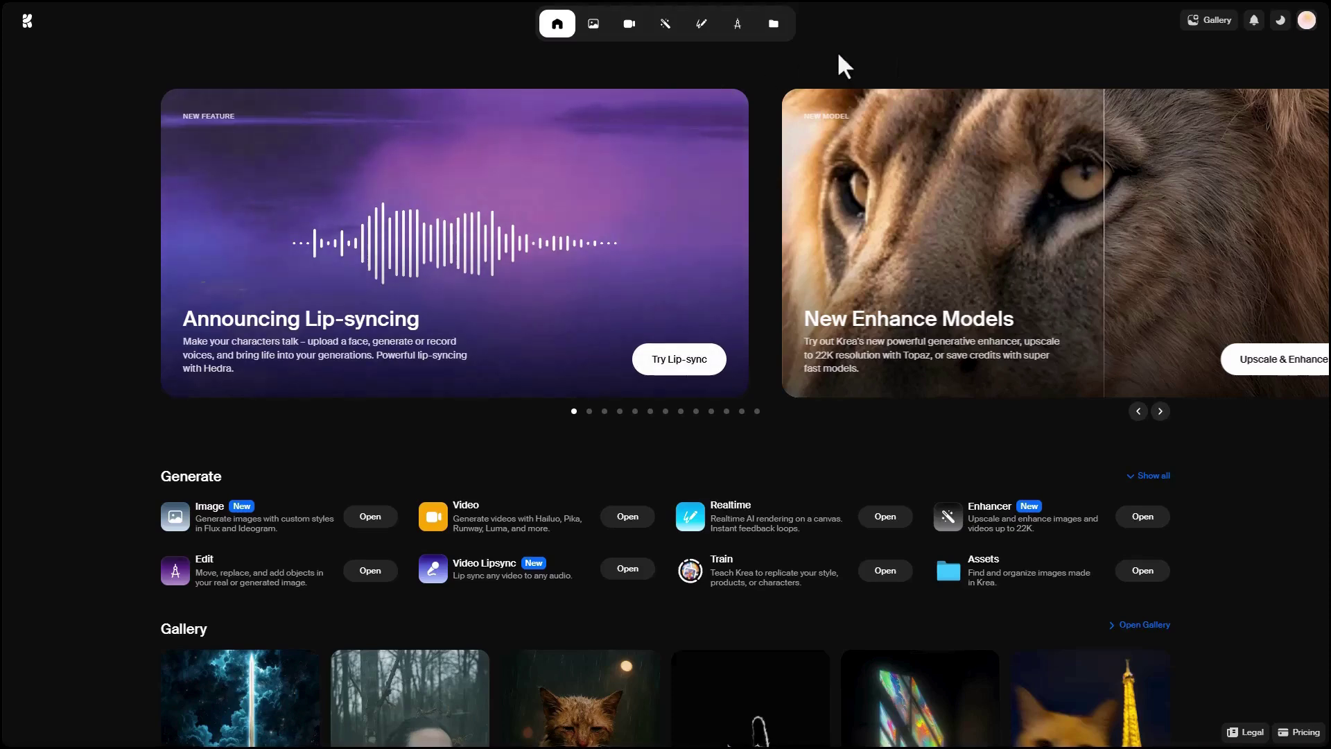
Step: Browse the Krea announcement banners past Video Restyle and 3D Objects to Style of the week
scroll(776, 232, "right", 2)
scroll(777, 232, "right", 5)
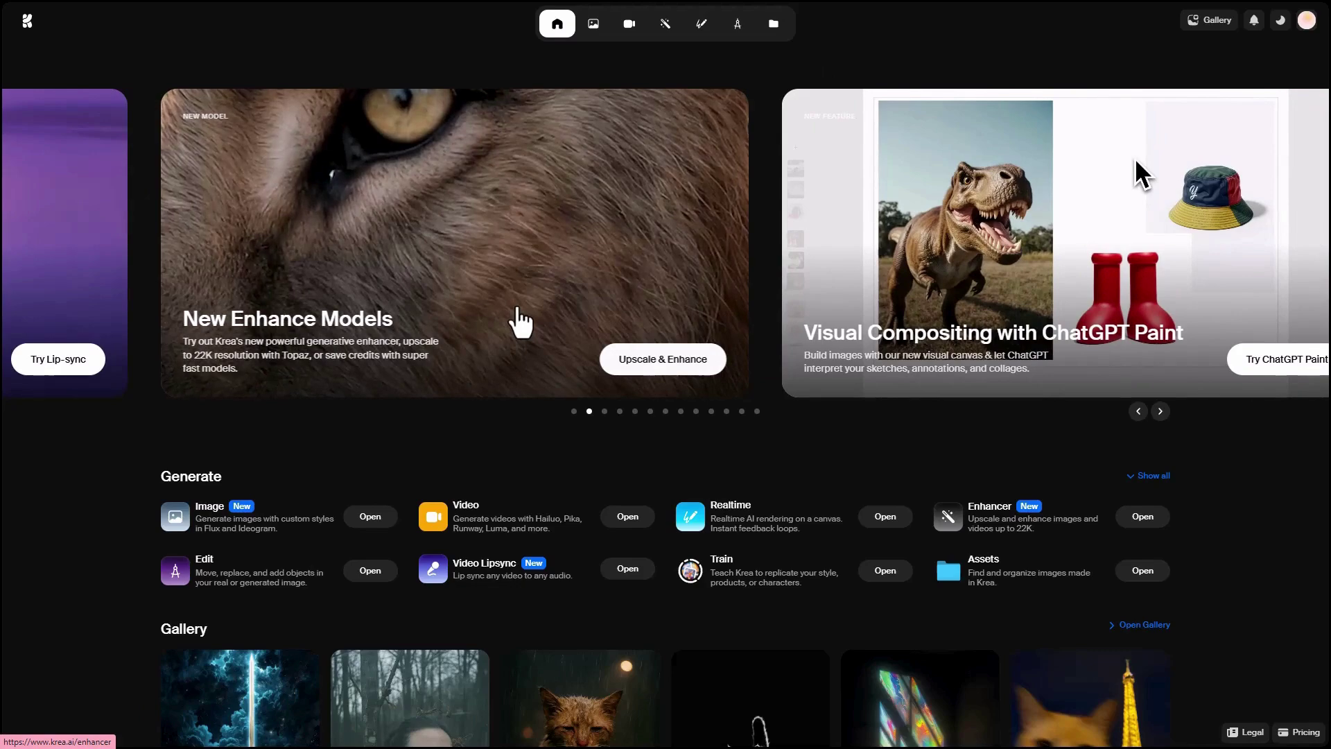
scroll(534, 298, "right", 5)
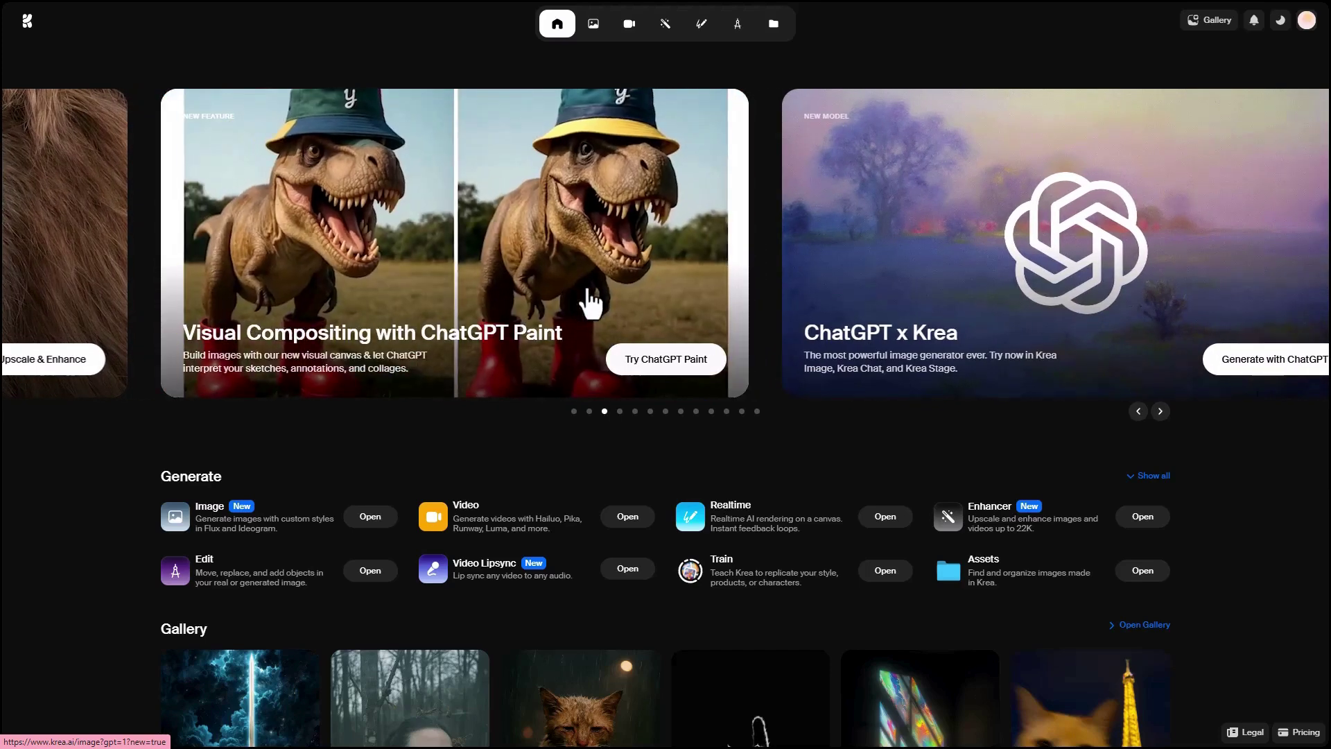
left_click_drag(912, 297, 529, 309)
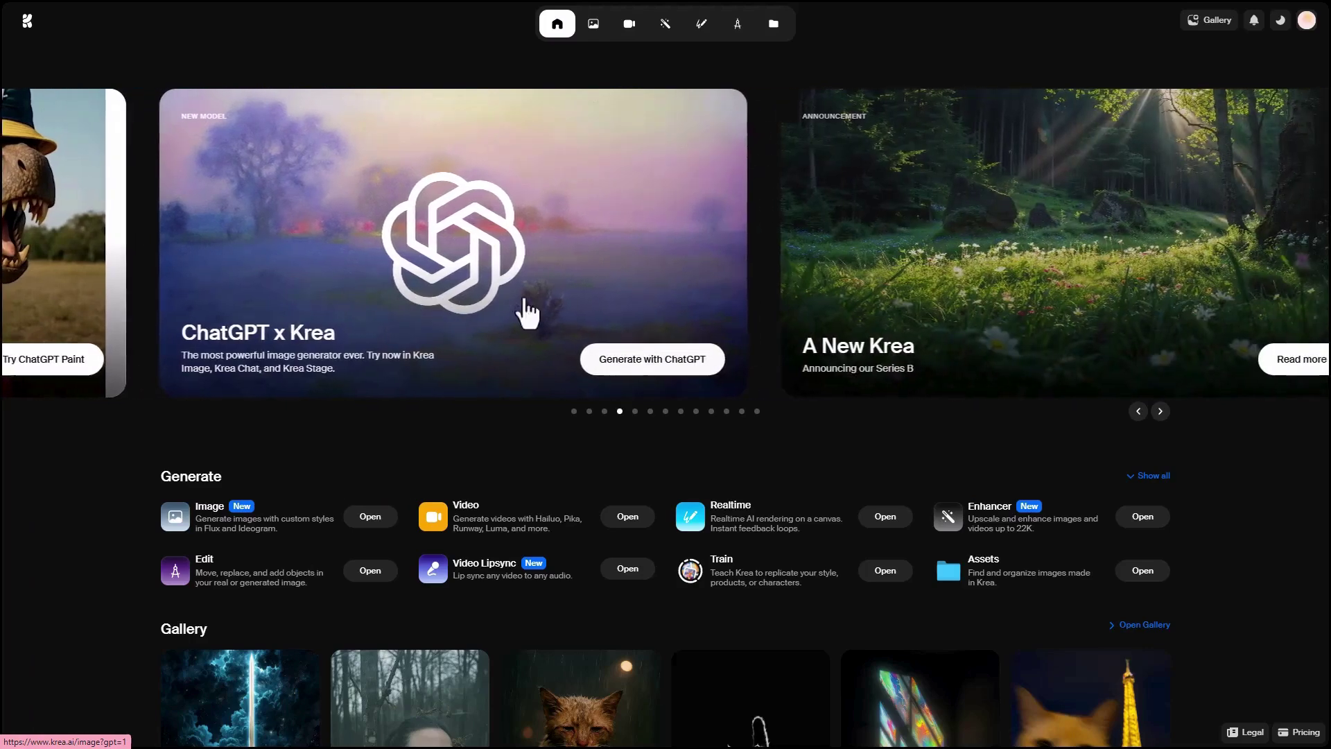
left_click_drag(993, 275, 485, 306)
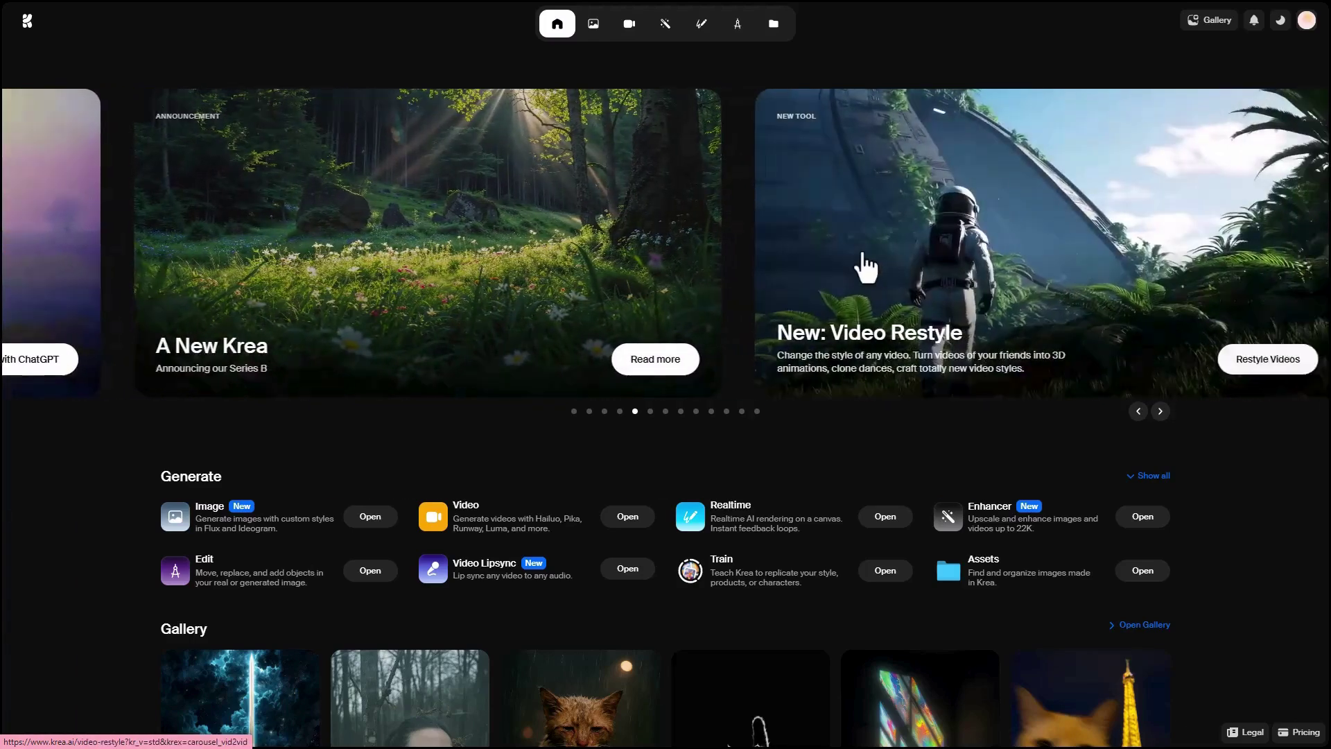
left_click_drag(862, 261, 513, 274)
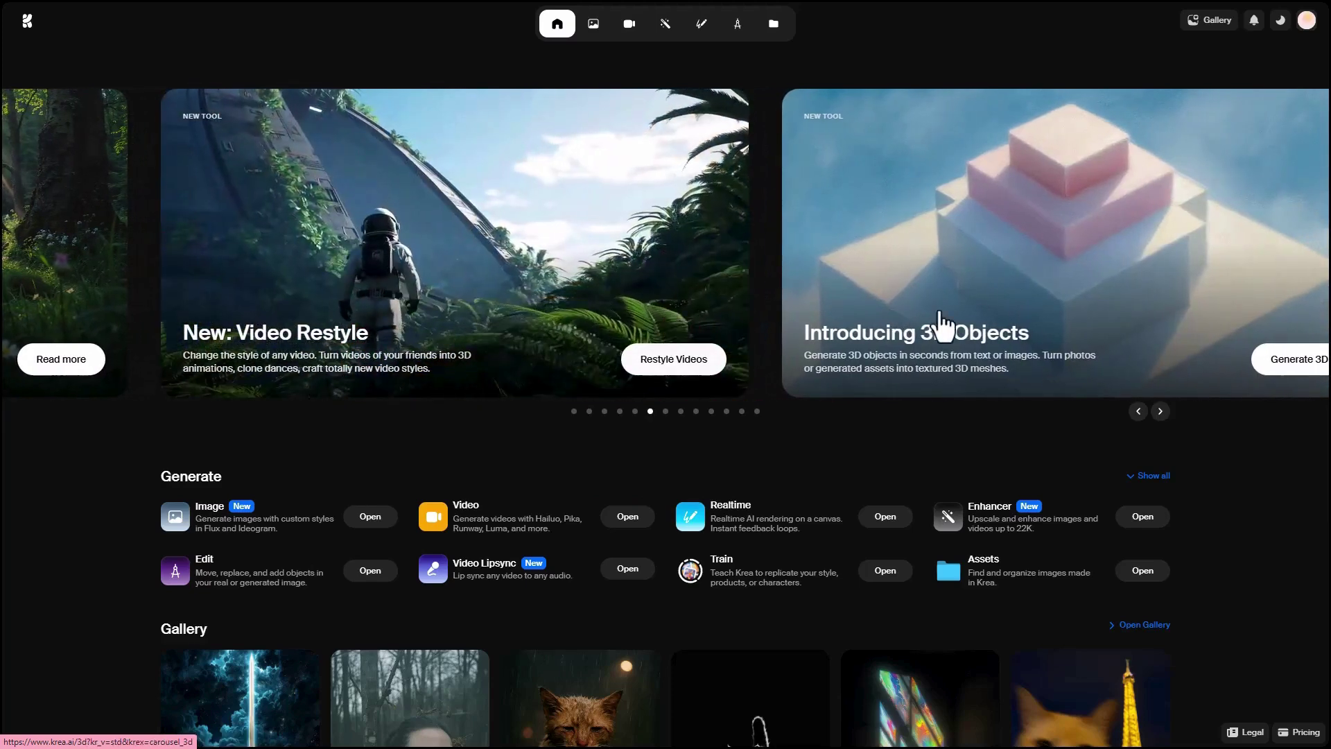
left_click_drag(945, 288, 630, 309)
left_click_drag(999, 298, 720, 315)
left_click_drag(1038, 299, 544, 303)
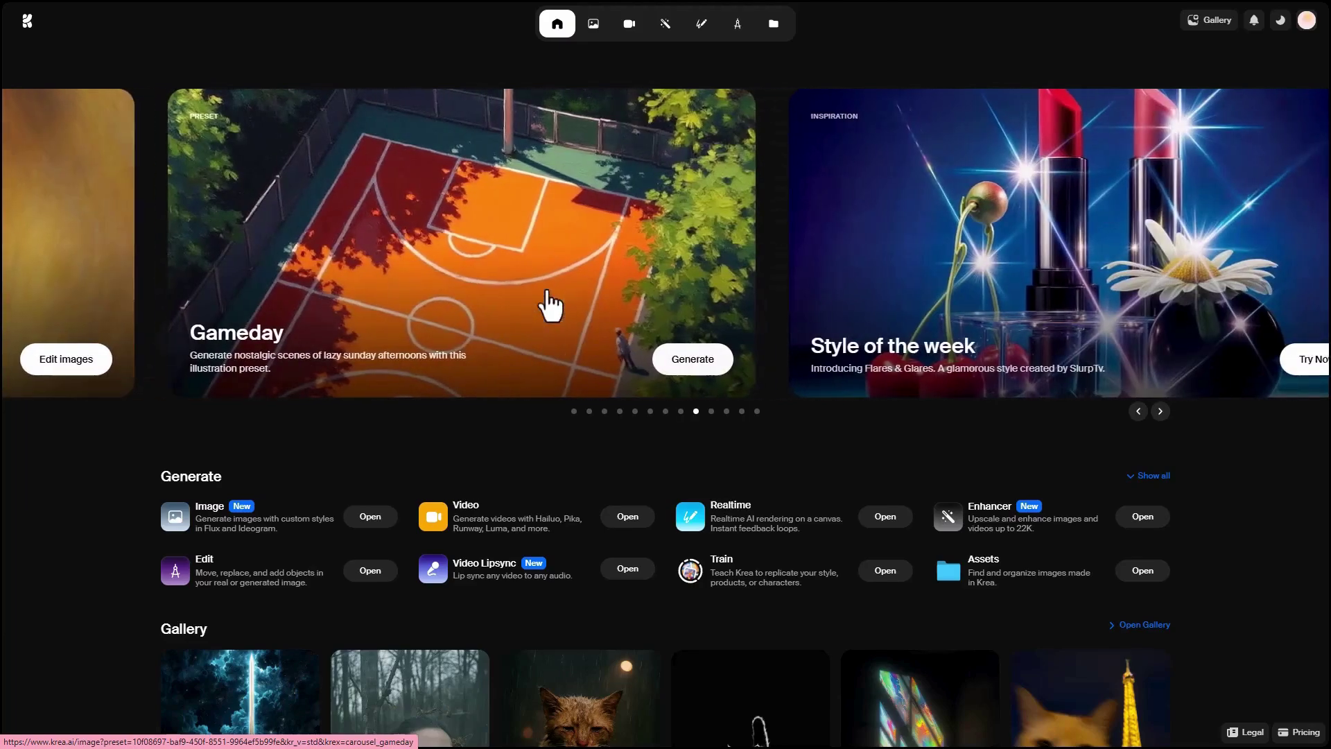
left_click_drag(1180, 252, 603, 318)
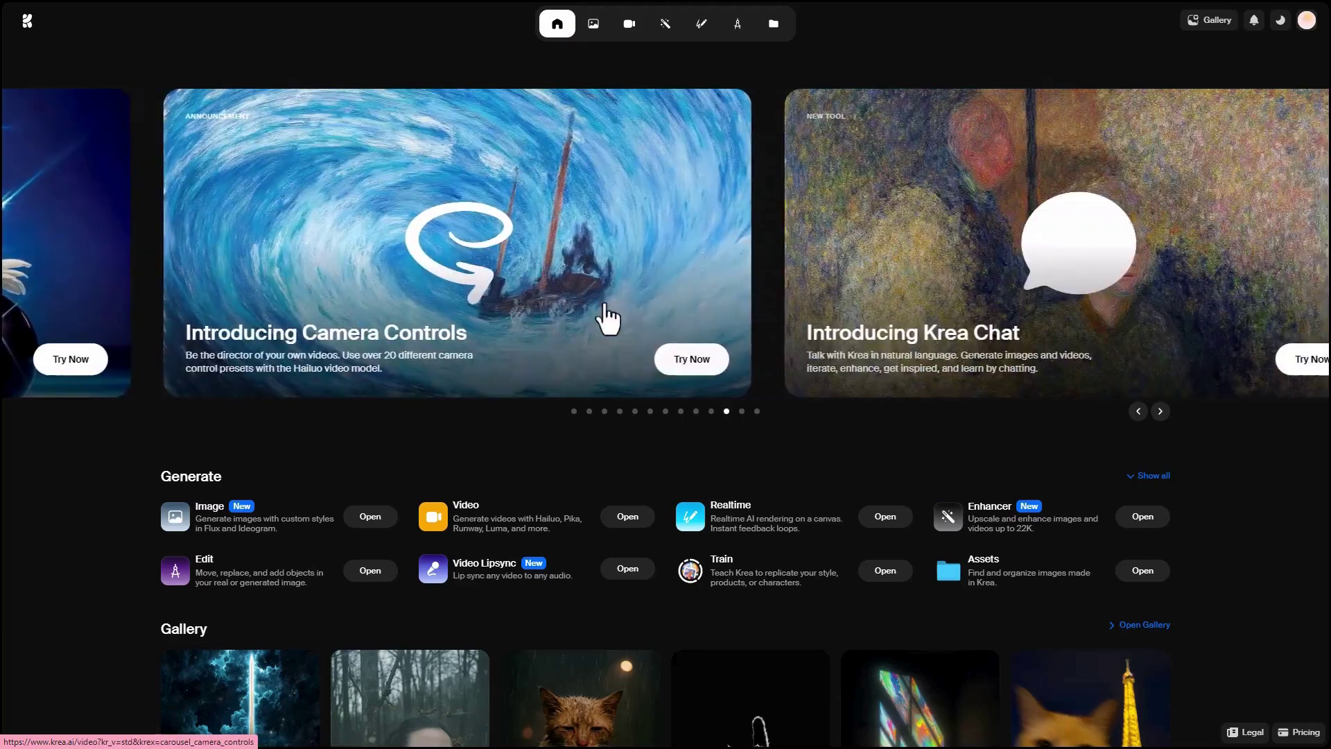
scroll(490, 461, "down", 8)
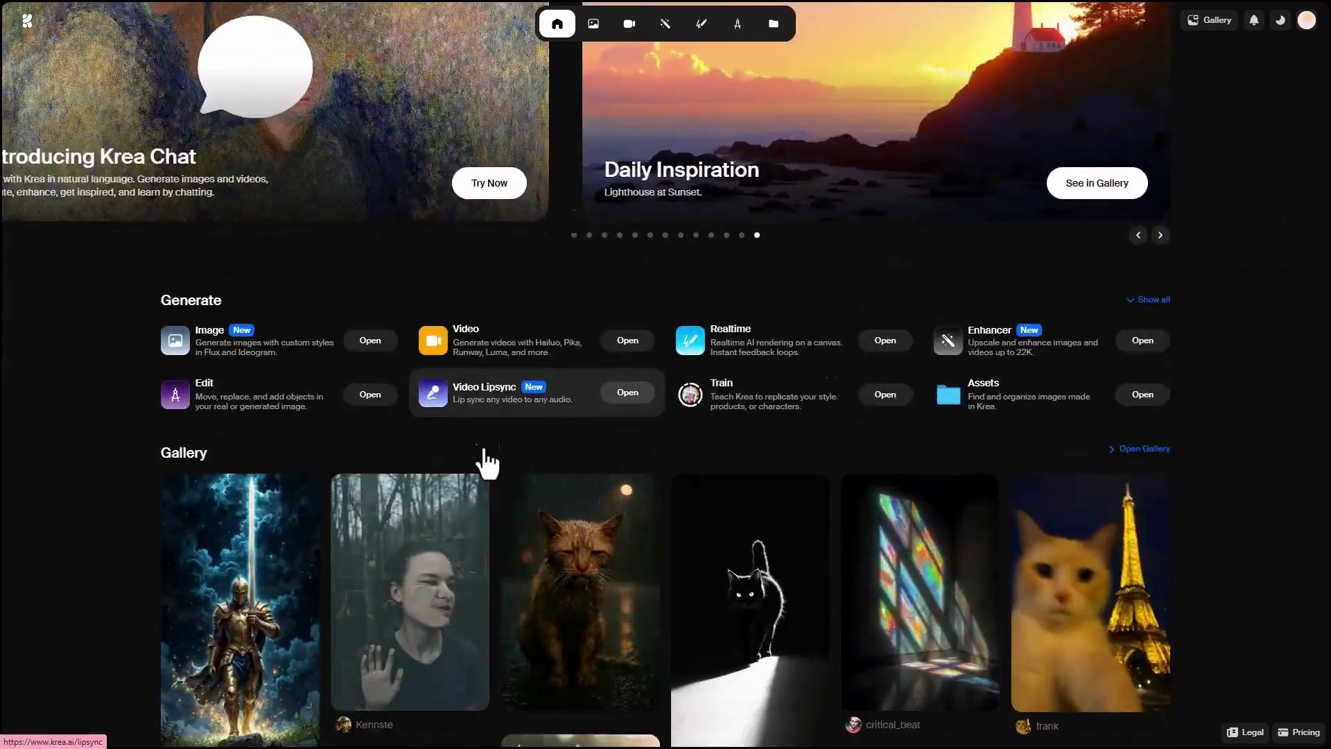
scroll(1268, 386, "down", 3)
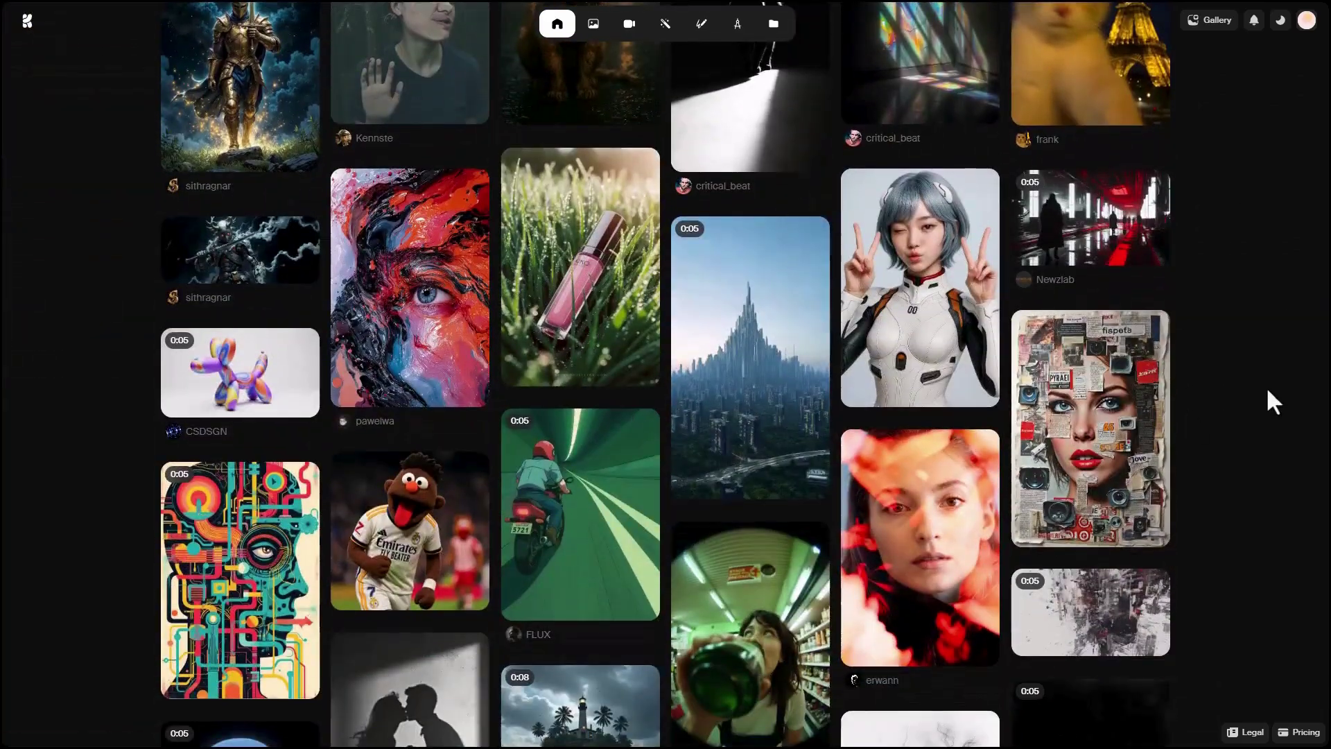
scroll(1276, 393, "down", 5)
scroll(1277, 396, "down", 6)
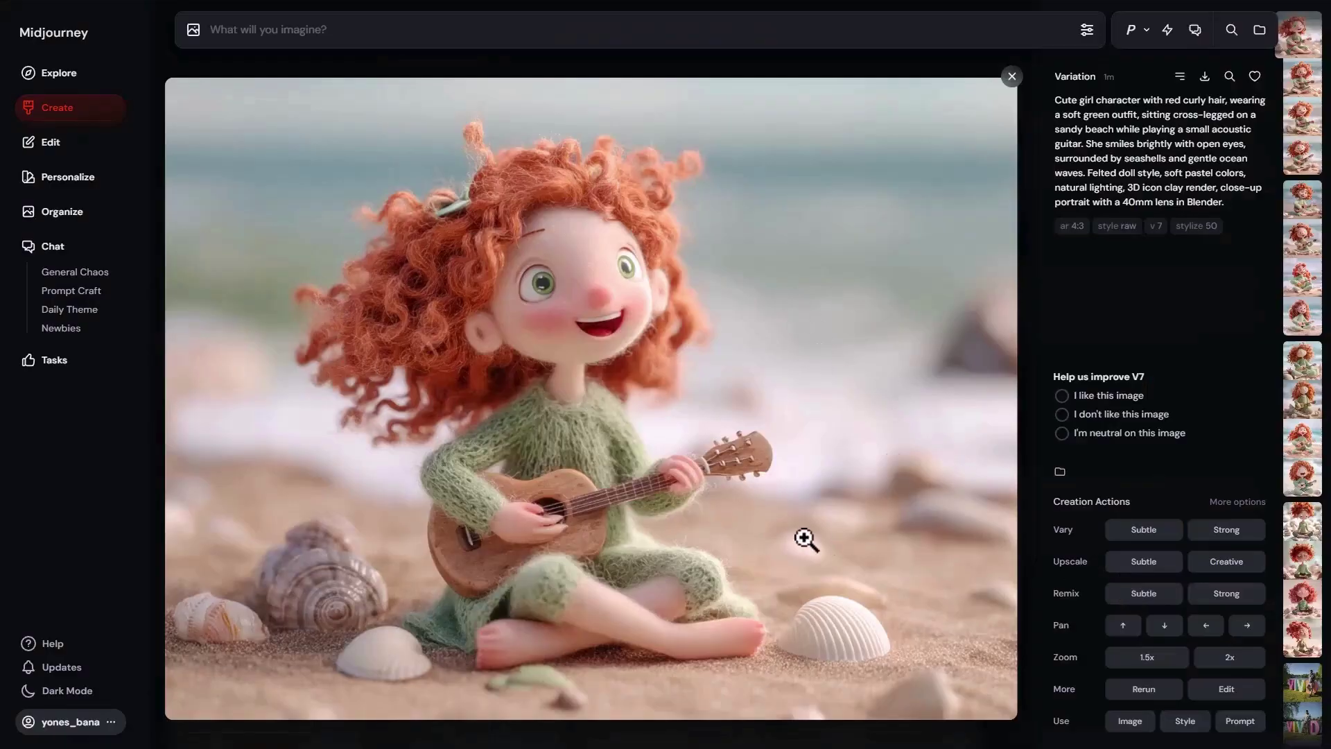
Step: Open the guitar-girl image in the Edit tab, widen it to 16:9 and erase the beach sides
left_click(1212, 692)
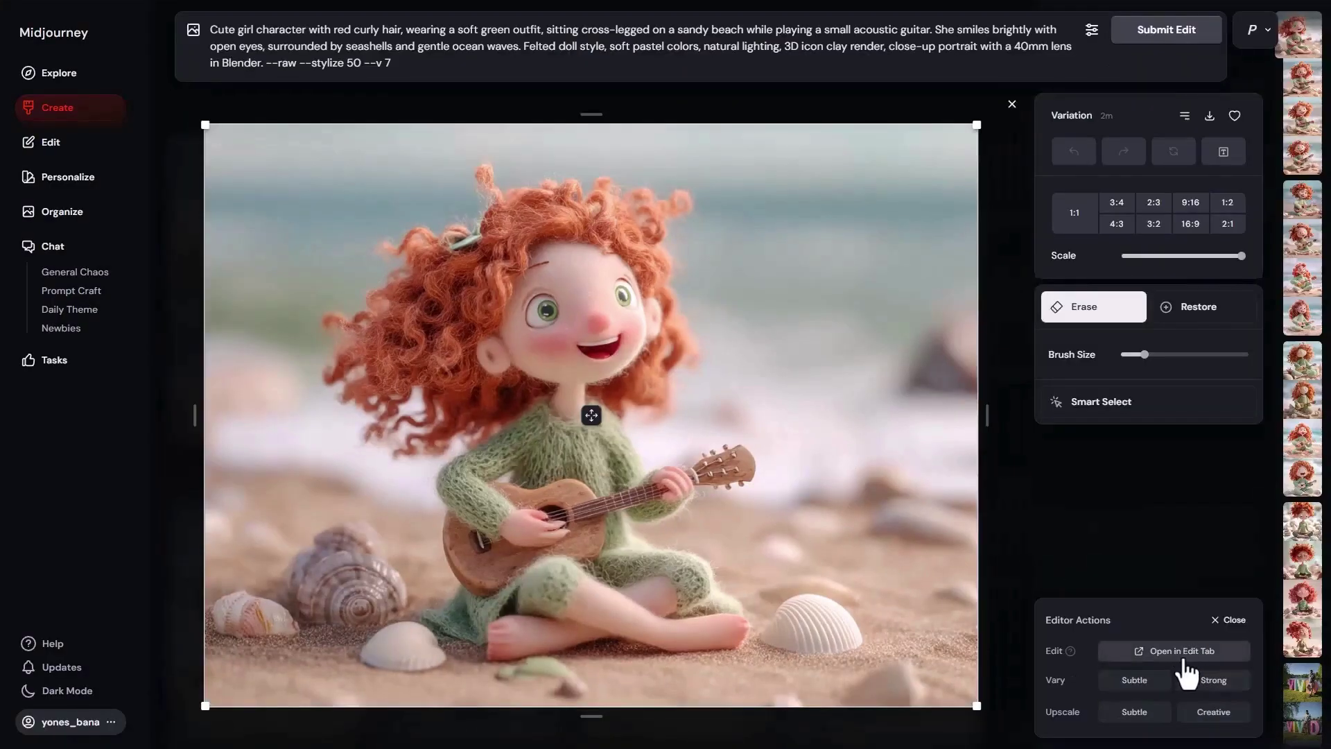
left_click(1185, 658)
left_click(152, 114)
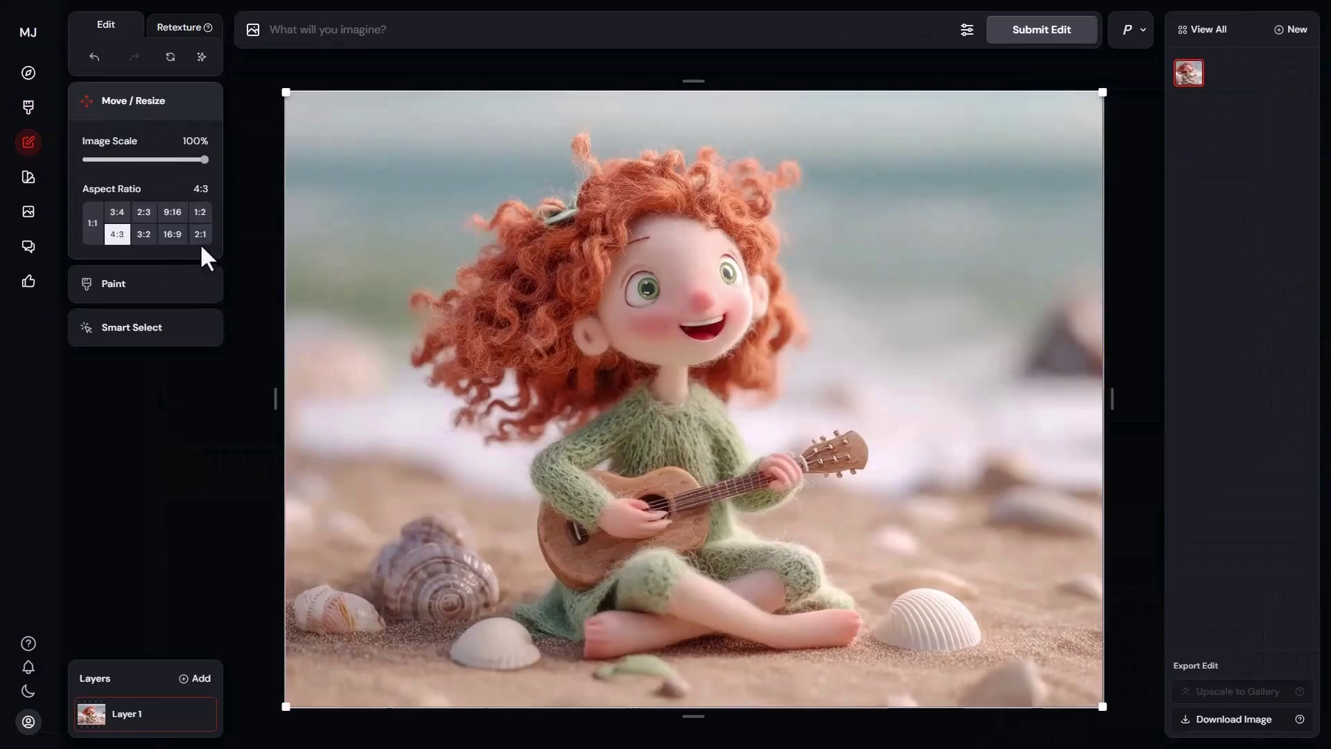
left_click(172, 234)
left_click(128, 290)
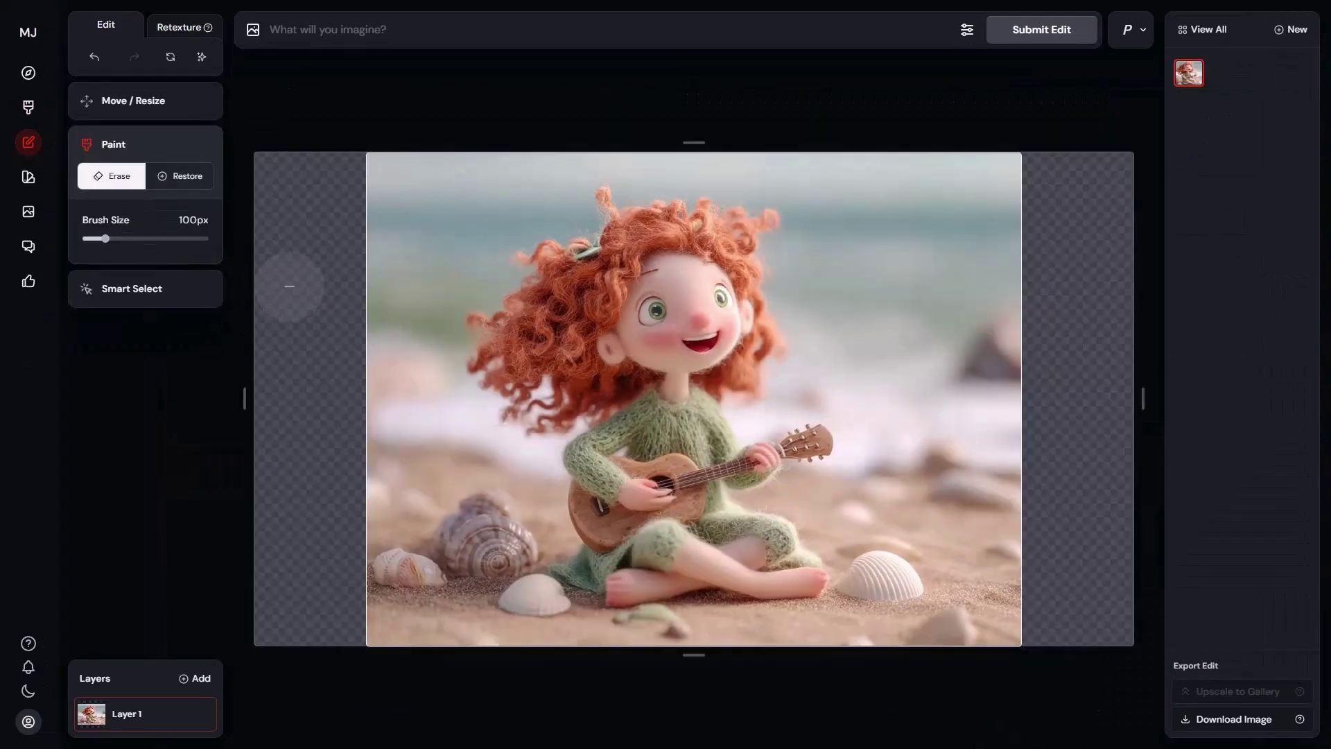
mouse_move(289, 286)
left_mouse_down()
mouse_move(402, 193)
mouse_move(375, 534)
mouse_move(347, 565)
mouse_move(593, 667)
mouse_move(984, 591)
mouse_move(1028, 499)
mouse_move(974, 262)
mouse_move(914, 481)
mouse_move(894, 458)
left_mouse_up()
Step: Paste the 'Animated crabs dance' prompt and submit the edit
left_click(294, 36)
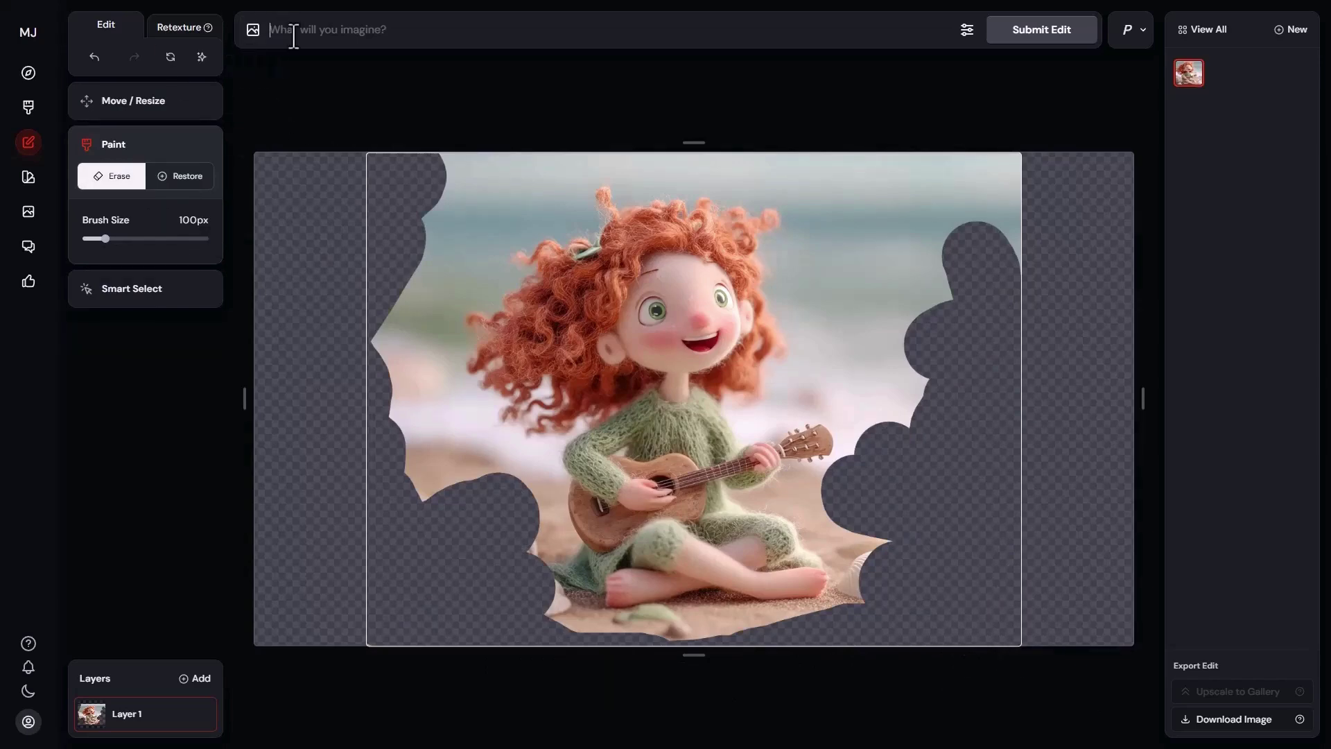
type("The girl strumming a small guitar. Her curly red hair moves in the breeze with natural and realistic motion. Animated crabs dance in playful, bouncy motions. The camera smoothly circles around the girl, maintaining a consistent distance while capturing different angles of her playing and the dancing crabs.")
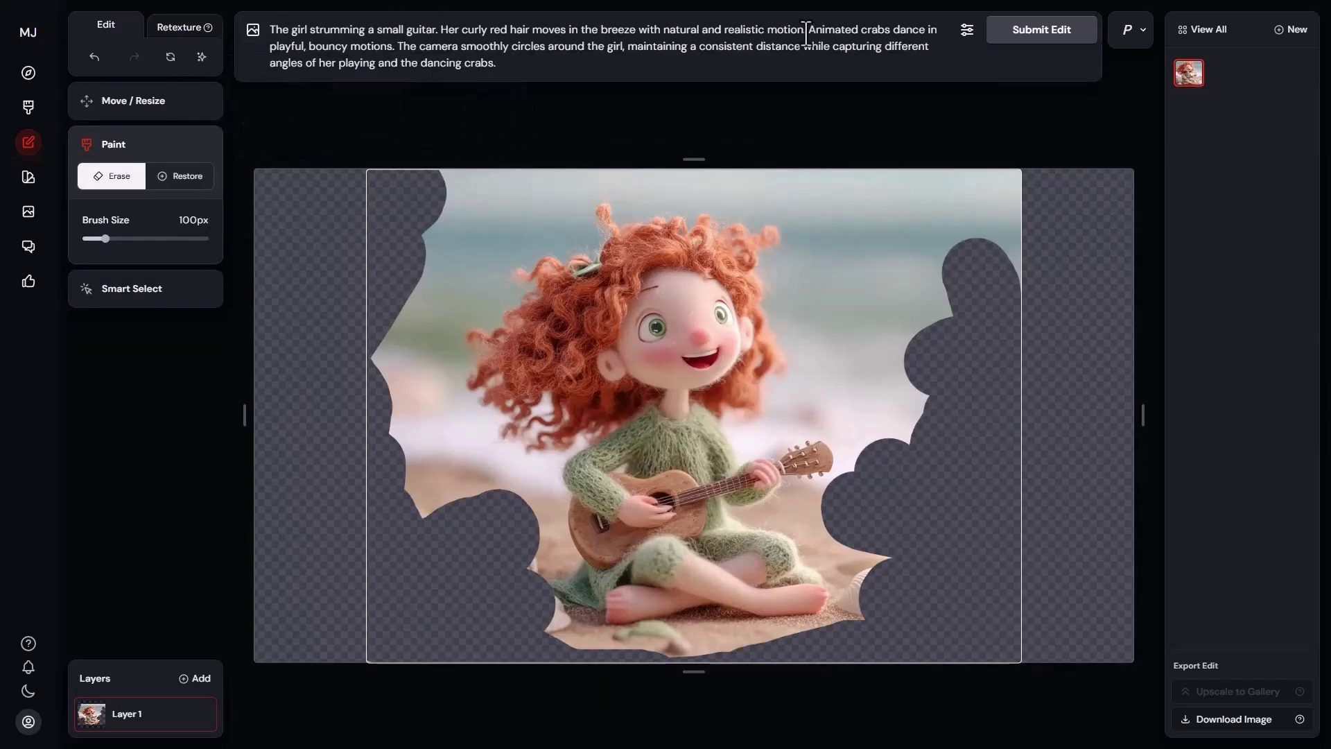
left_click_drag(808, 32, 926, 29)
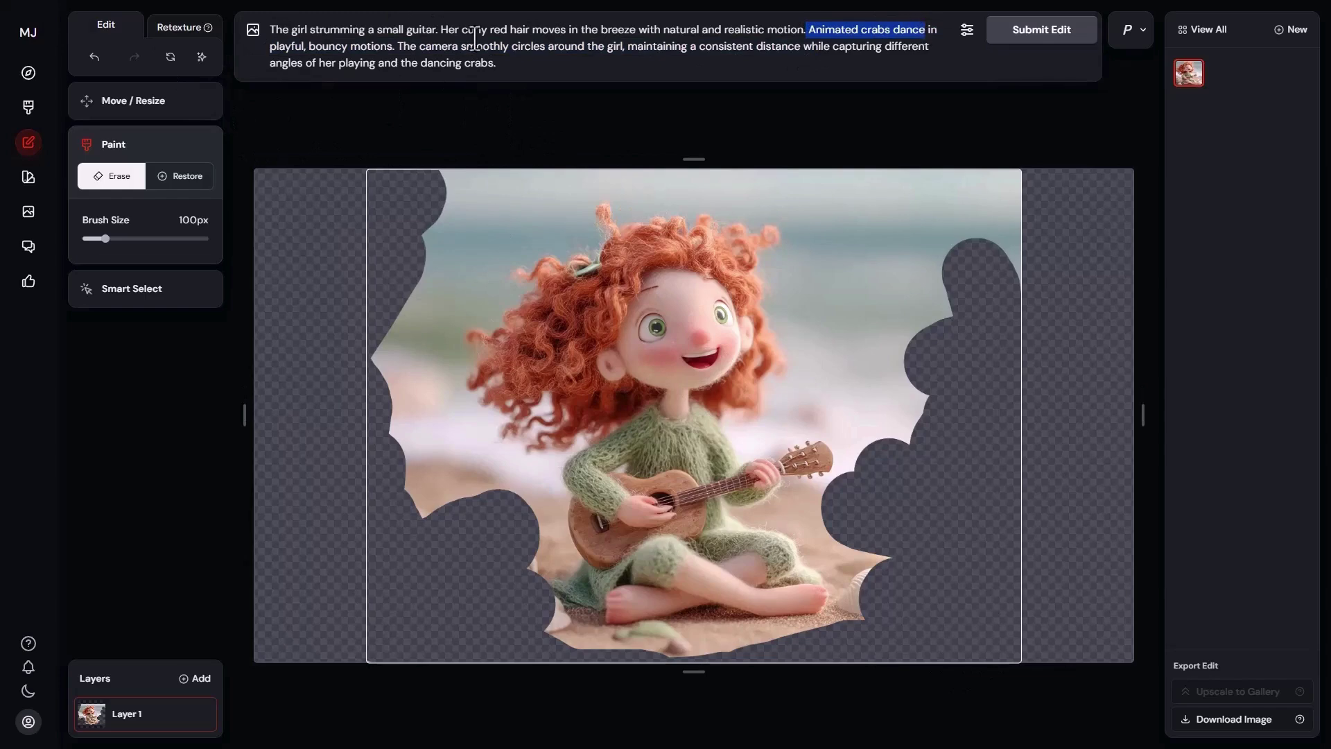
left_click(540, 67)
left_click(1020, 39)
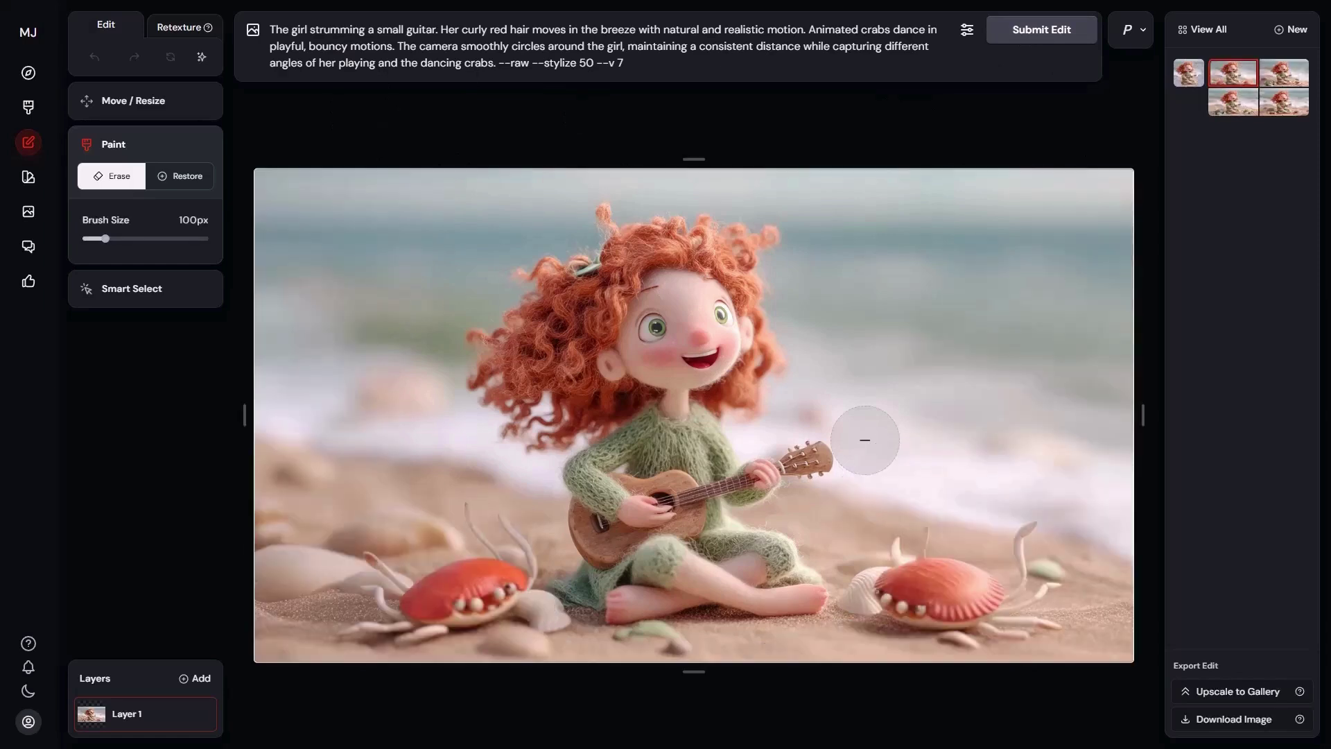
Step: Erase more beach in the original layer's bottom corners and resubmit the edit
left_click(1241, 111)
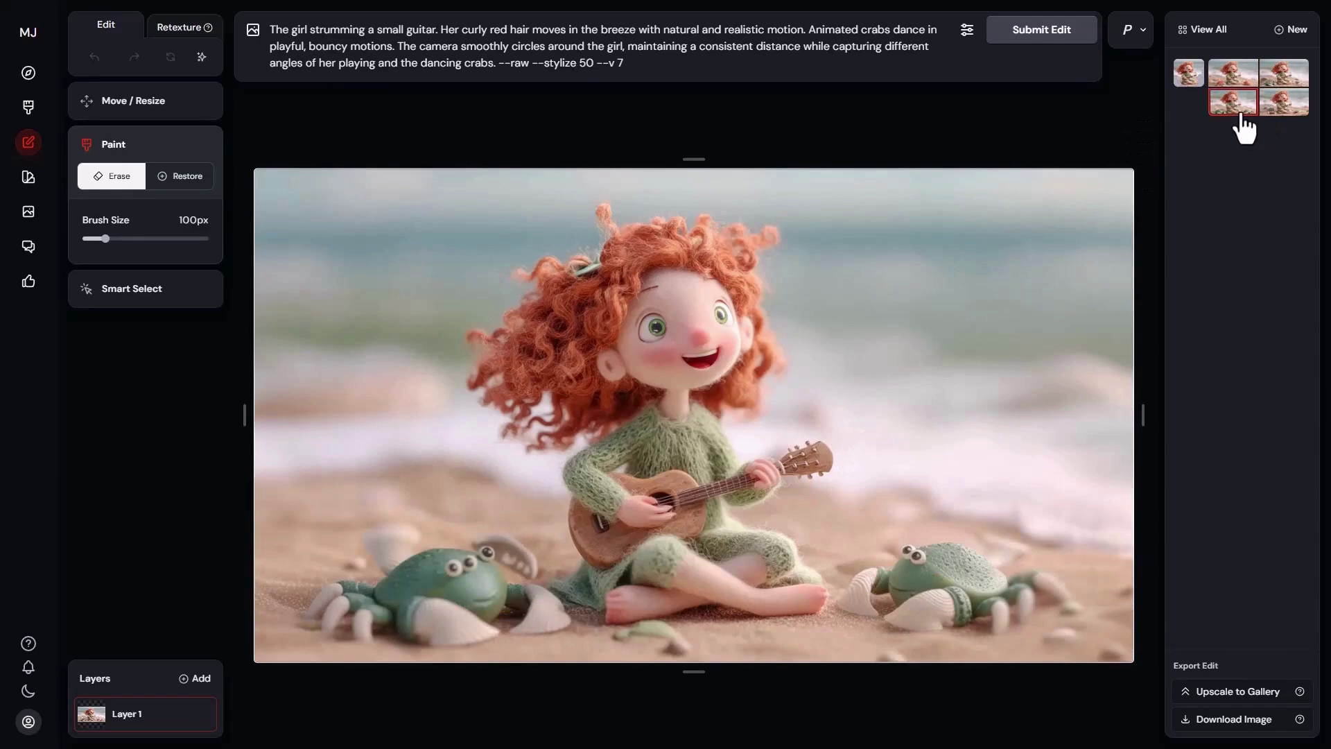
left_click(1187, 76)
mouse_move(960, 529)
left_mouse_down()
mouse_move(860, 550)
mouse_move(891, 609)
left_mouse_up()
mouse_move(460, 638)
left_mouse_down()
mouse_move(513, 555)
mouse_move(419, 444)
left_mouse_up()
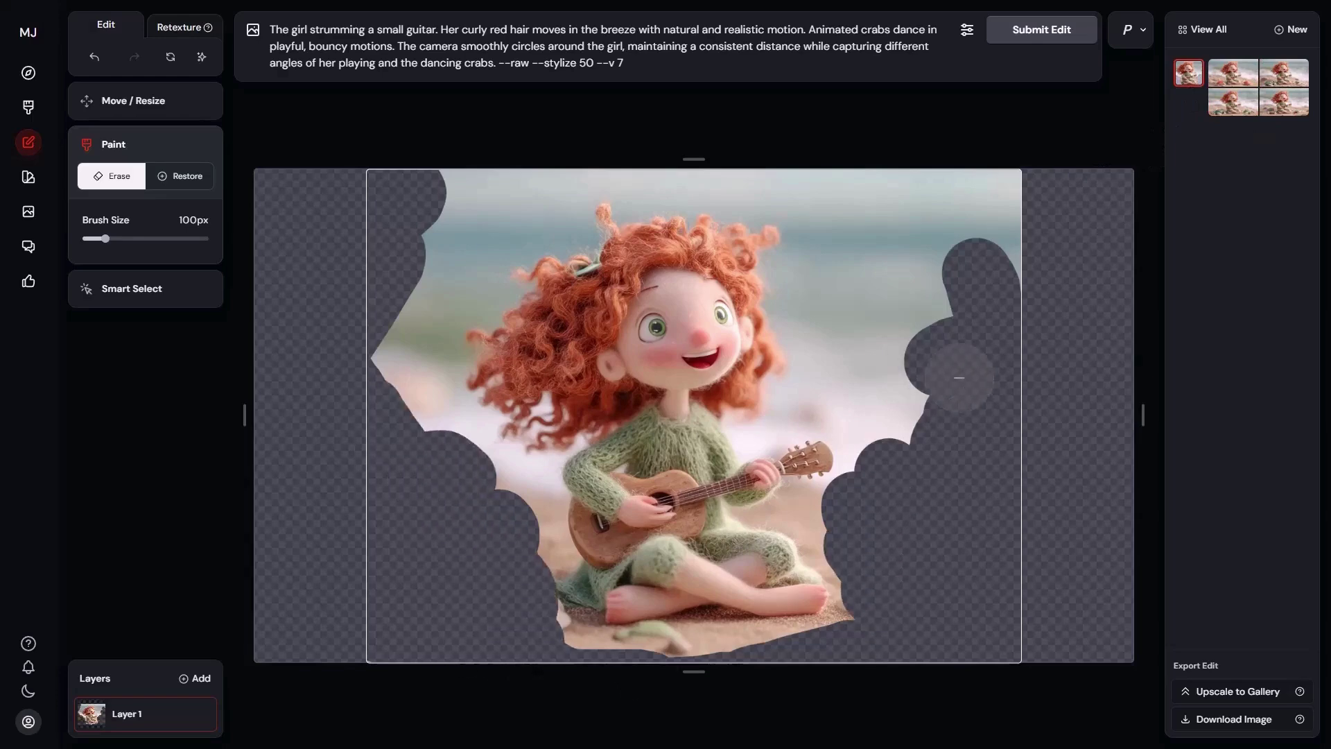
left_click(1025, 52)
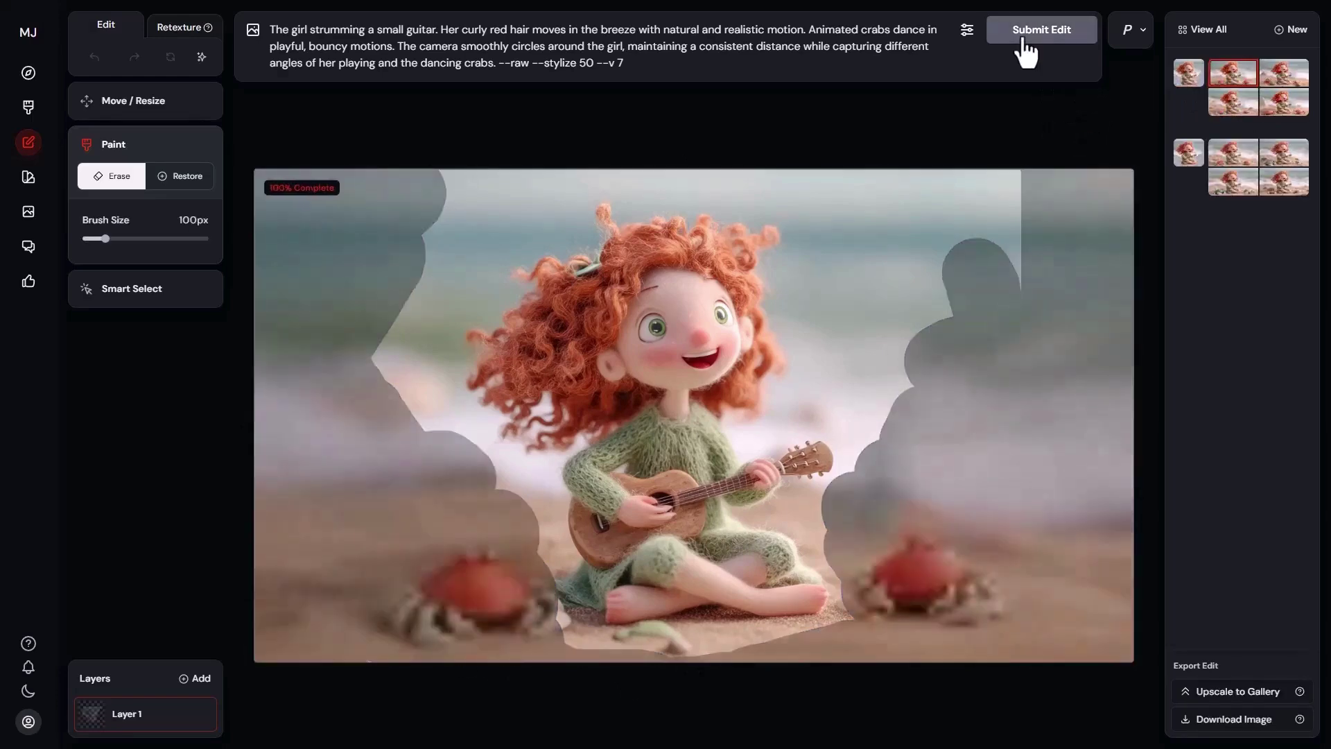
Step: Compare the new crab results and pick the one with red and green crabs
left_click(1235, 80)
left_click(1284, 76)
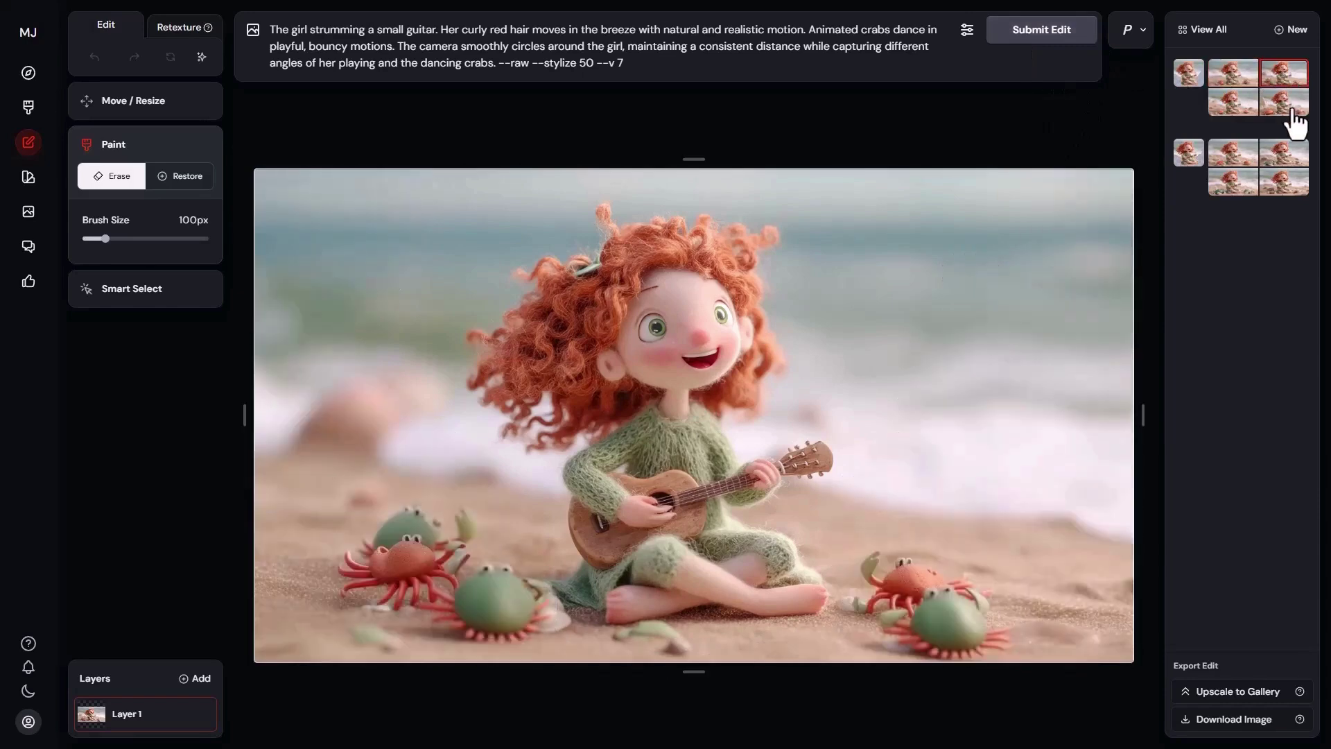
left_click(1283, 103)
left_click(1241, 111)
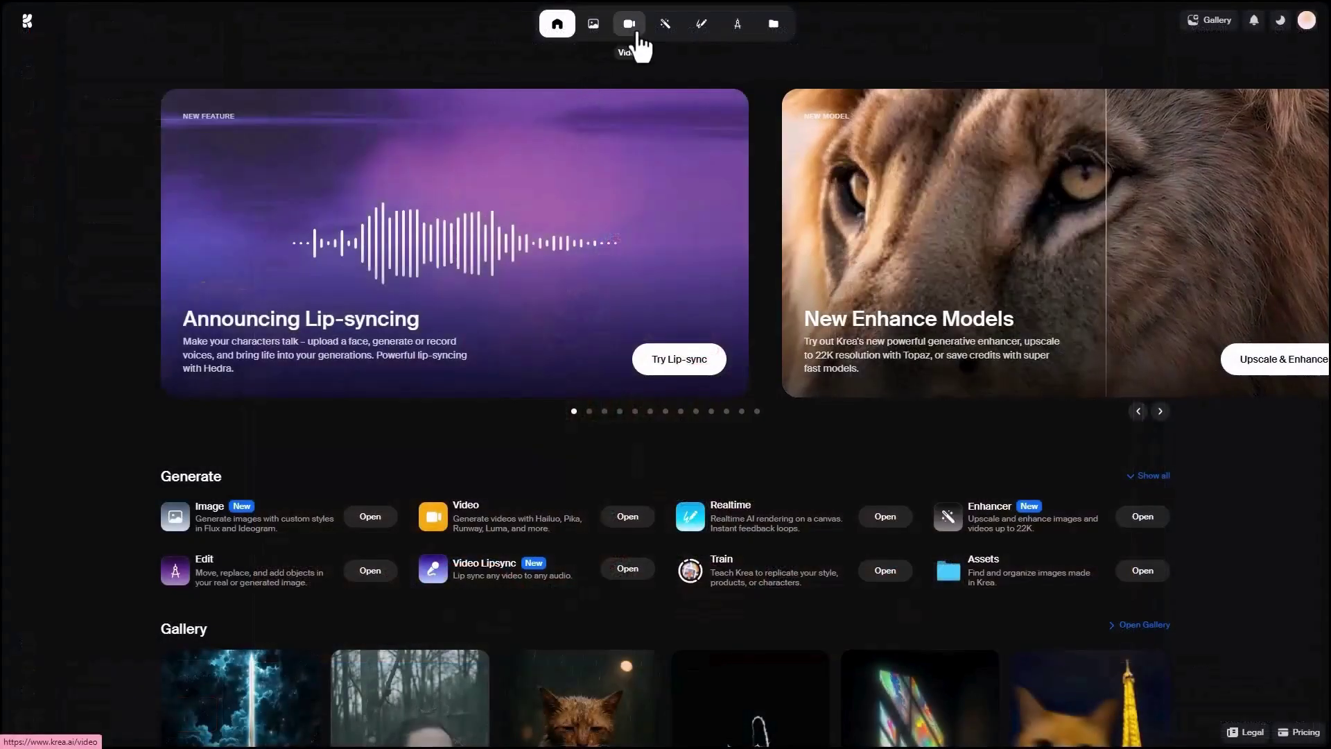
Step: Start a new video session with the crab image as start frame and the crab-dance prompt pasted in
left_click(638, 35)
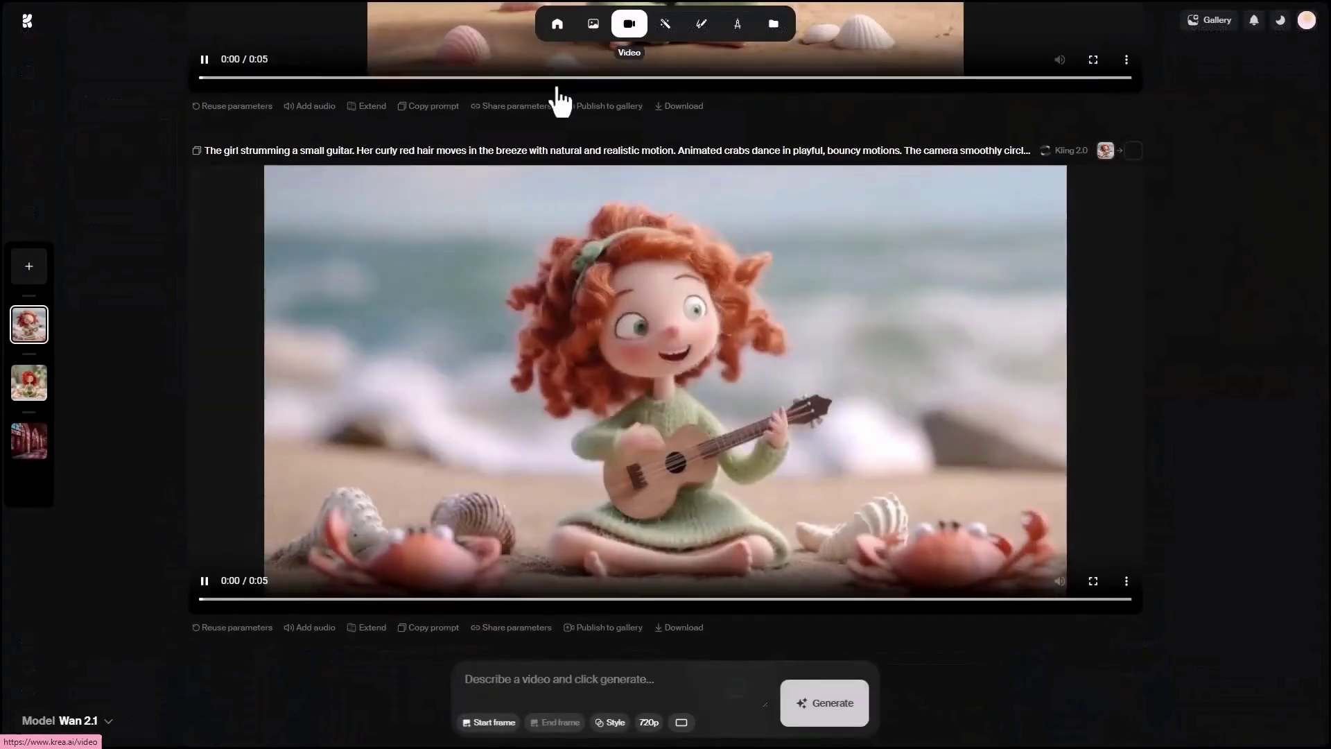
left_click(28, 272)
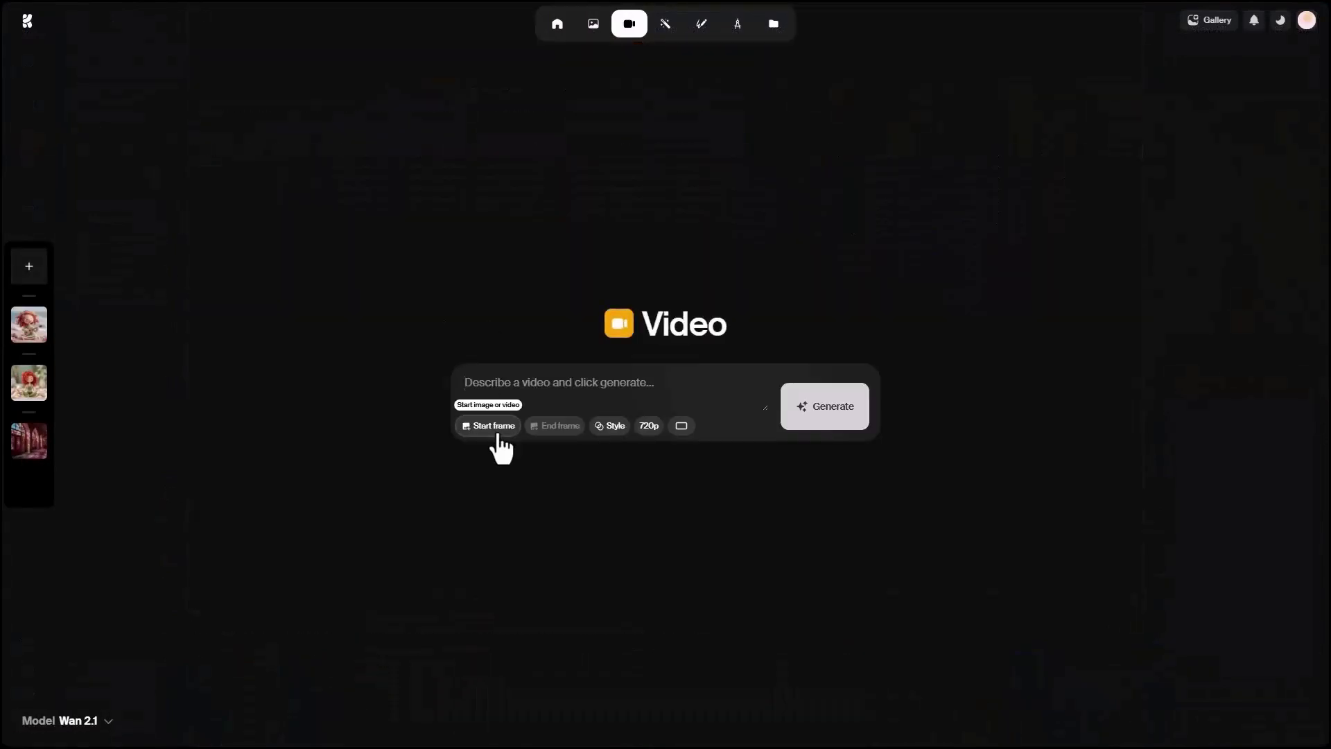
key("ctrl+v")
left_click(743, 409)
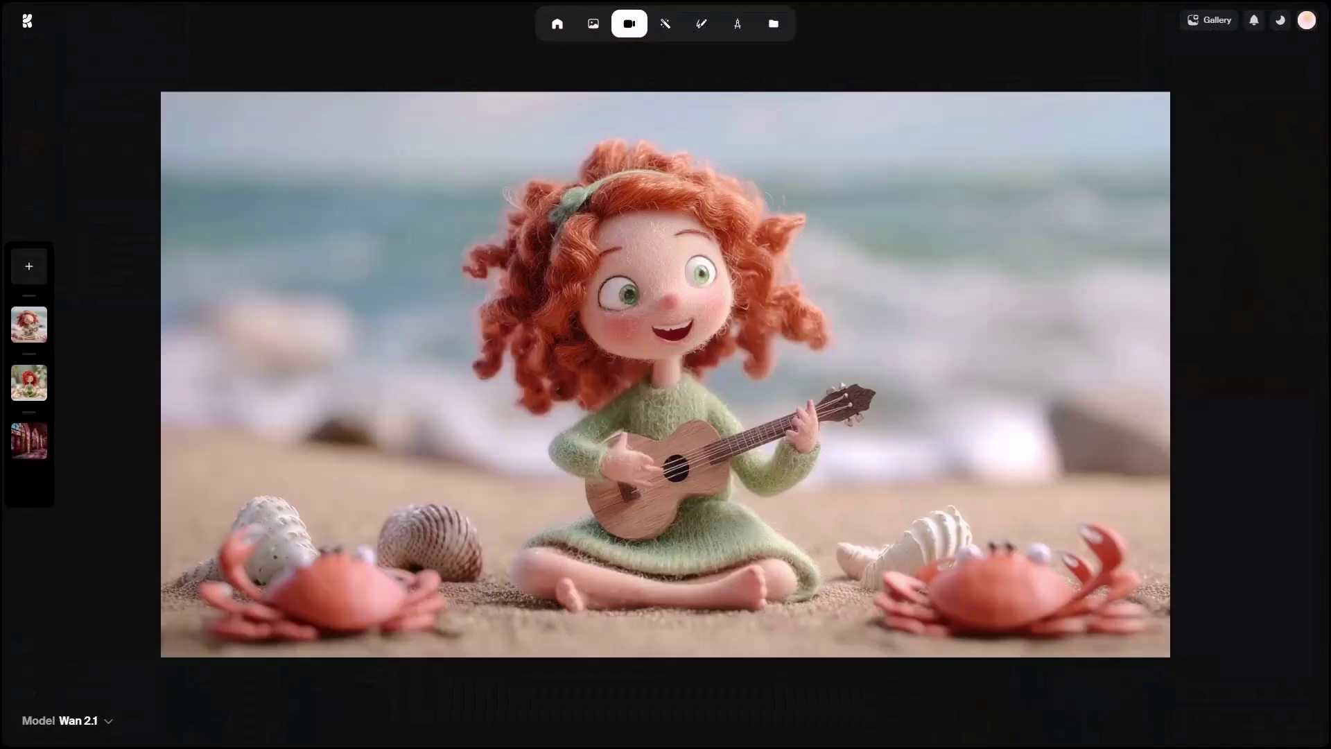
left_click(568, 396)
left_click(505, 380)
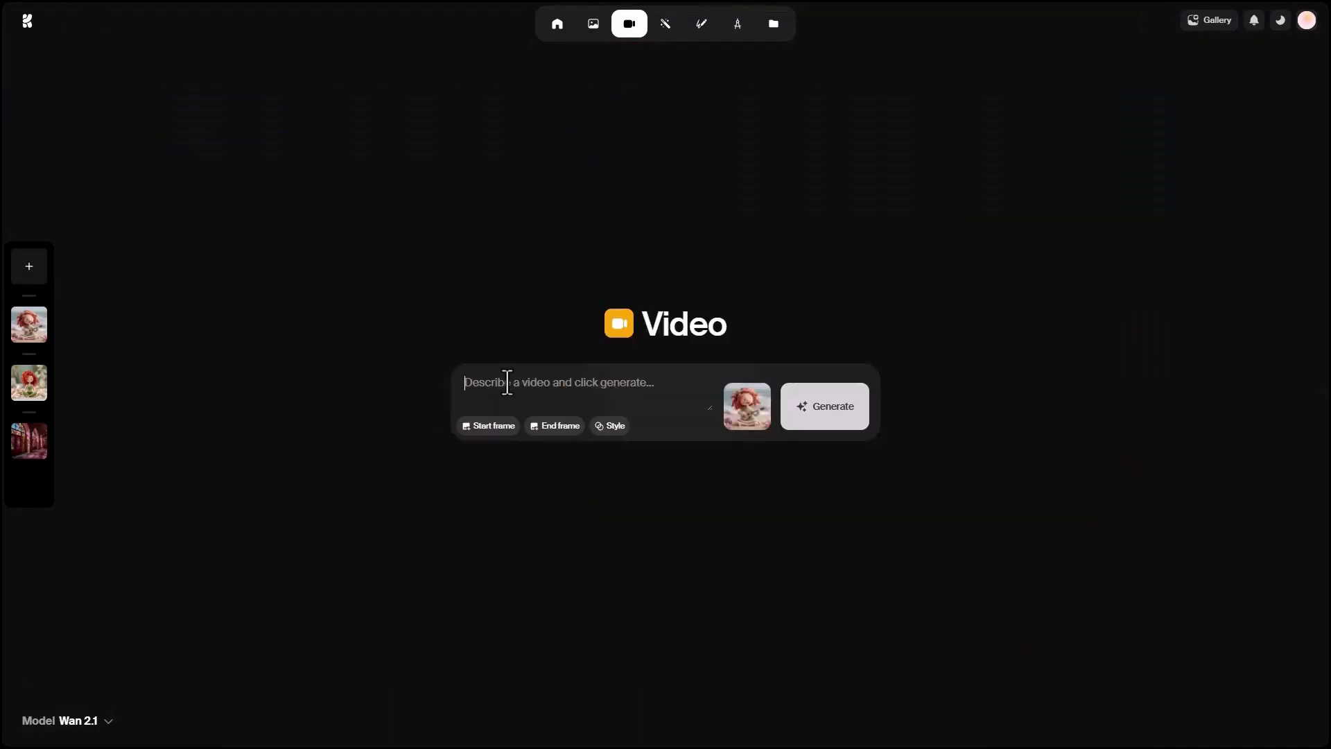
key("ctrl+v")
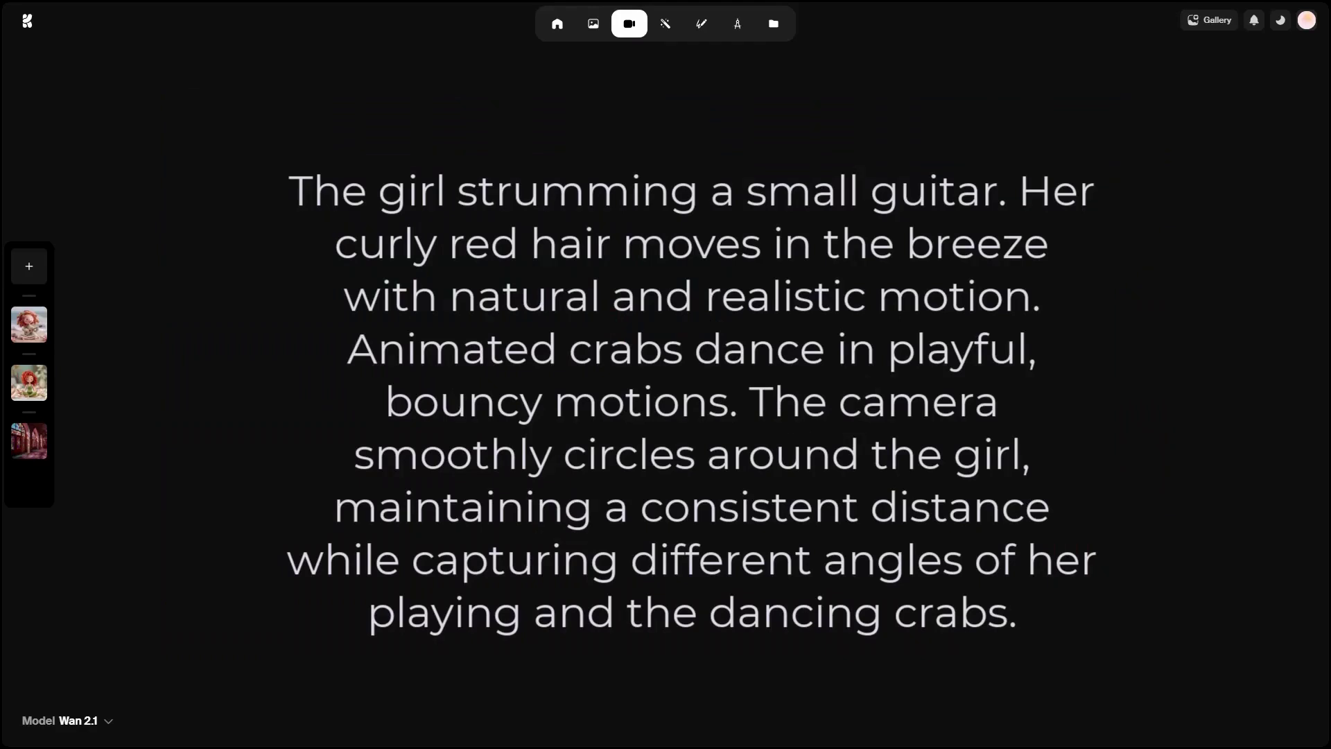
Step: Switch the video model to Kling 2.0, generate the 5-second crab-dance clip, then go home
left_click(104, 720)
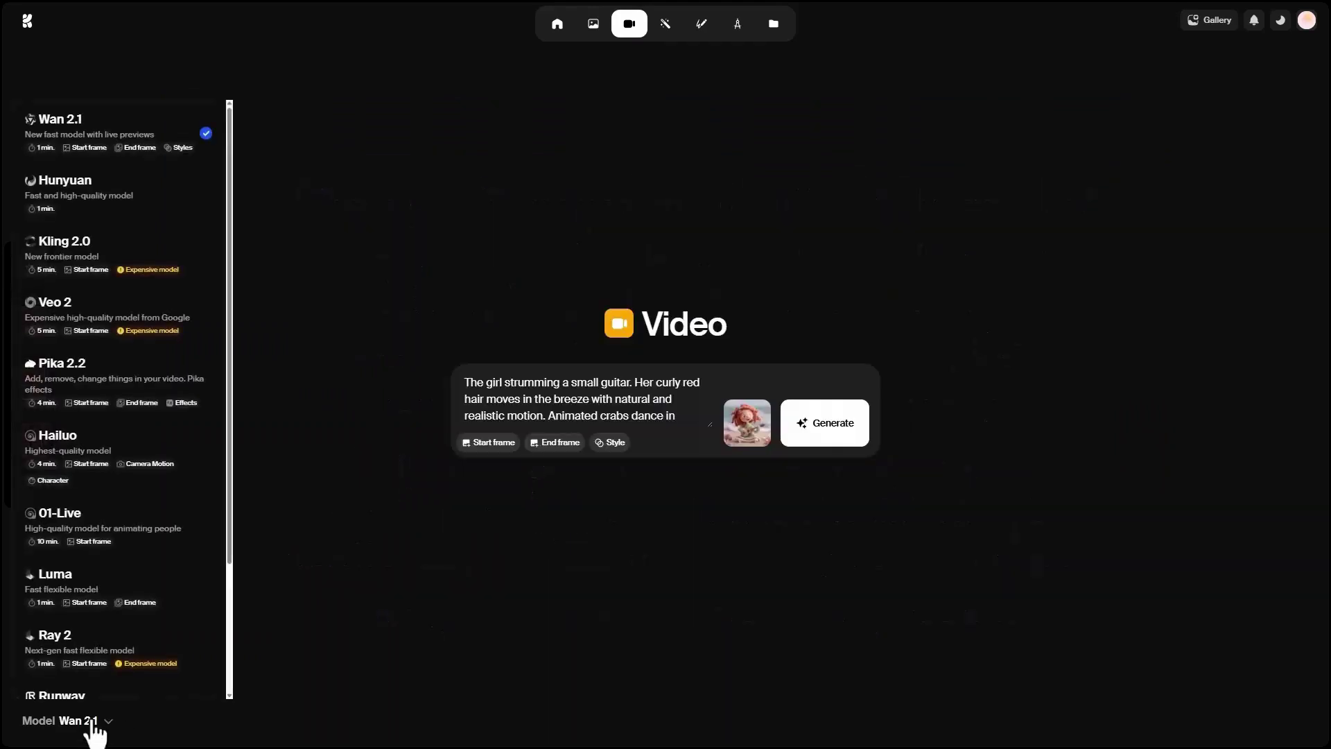
left_click(117, 257)
left_click(267, 276)
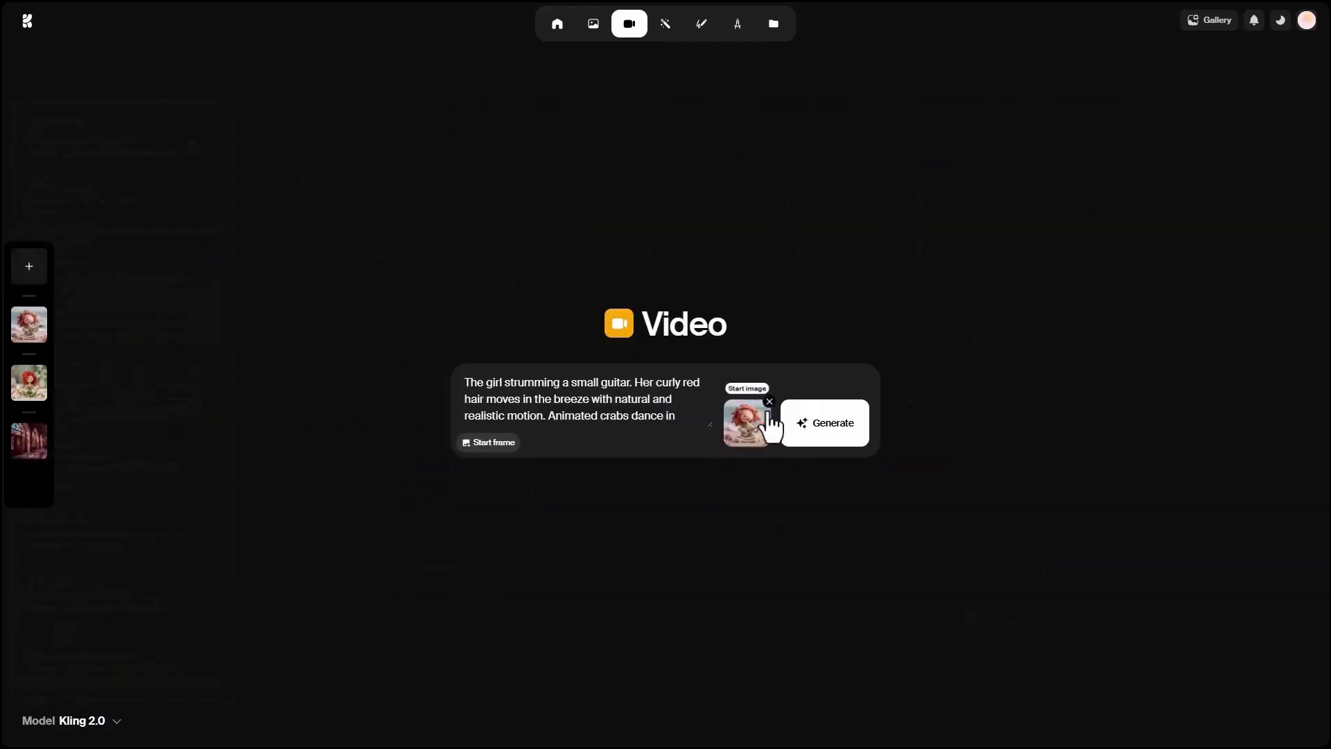
left_click(846, 435)
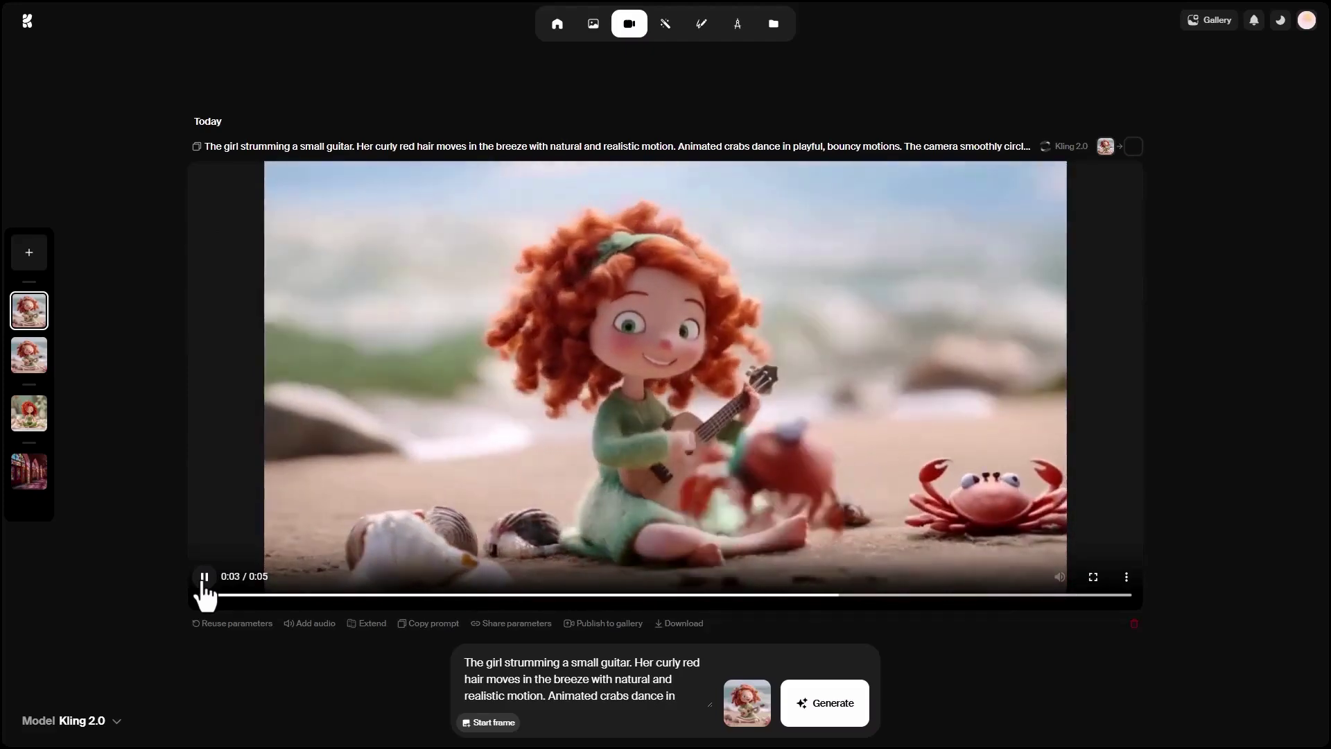
left_click(557, 24)
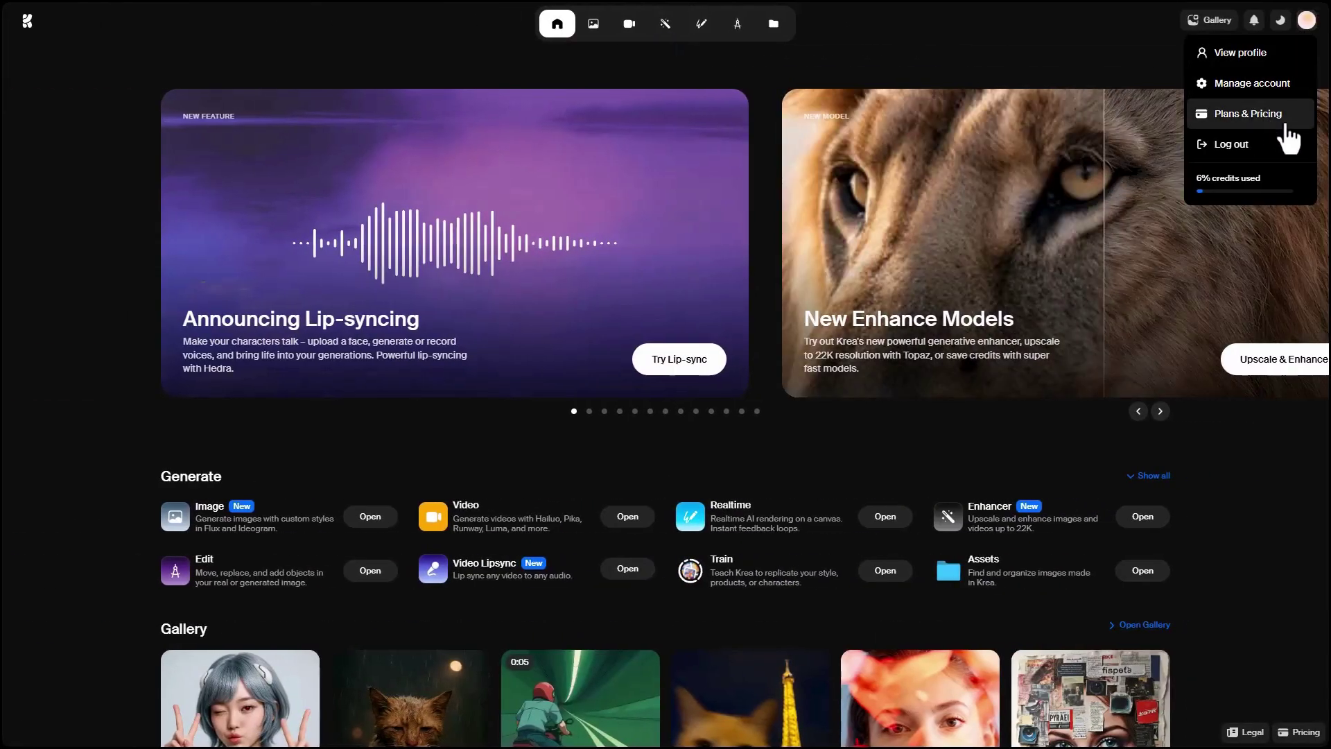
Step: Open the pricing page showing the Pro plan active at $28/month billed yearly
left_click(1286, 125)
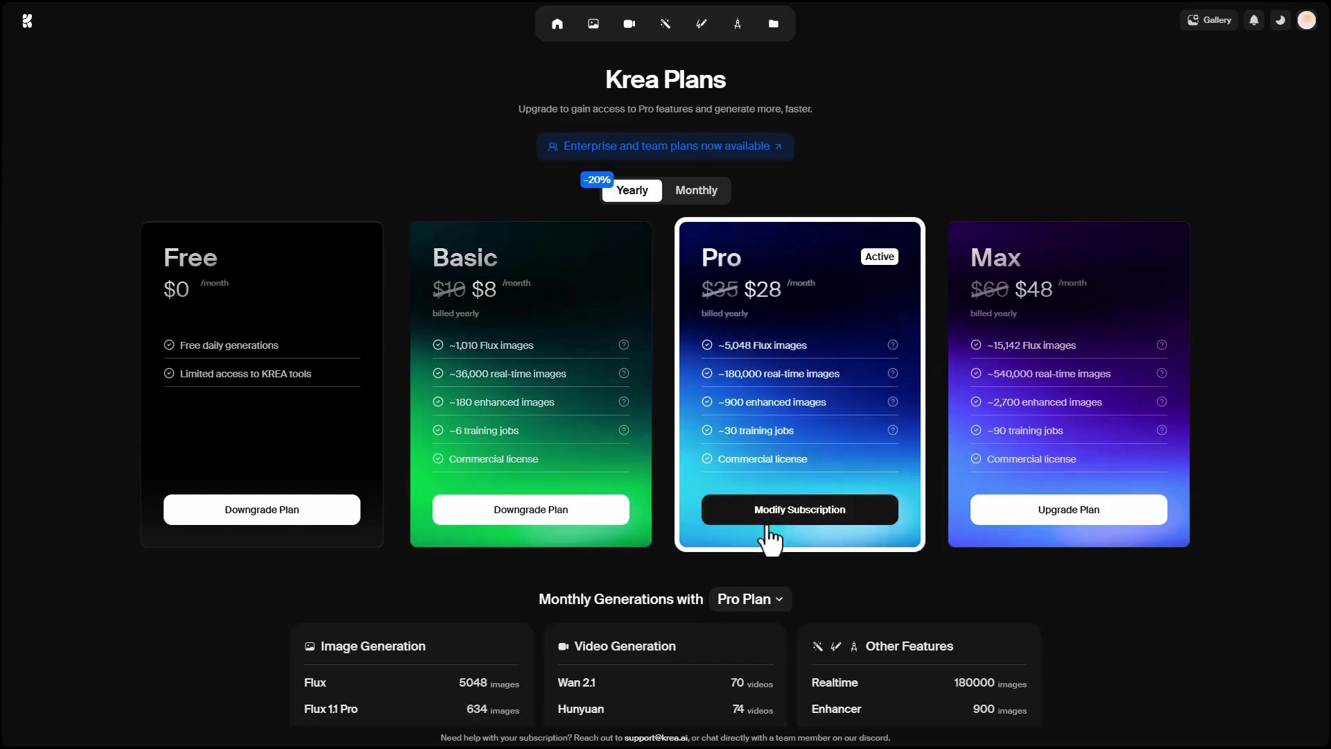
Step: Scroll down to the Pro plan's 20000-compute-unit monthly generations table
scroll(768, 534, "down", 5)
scroll(768, 529, "down", 1)
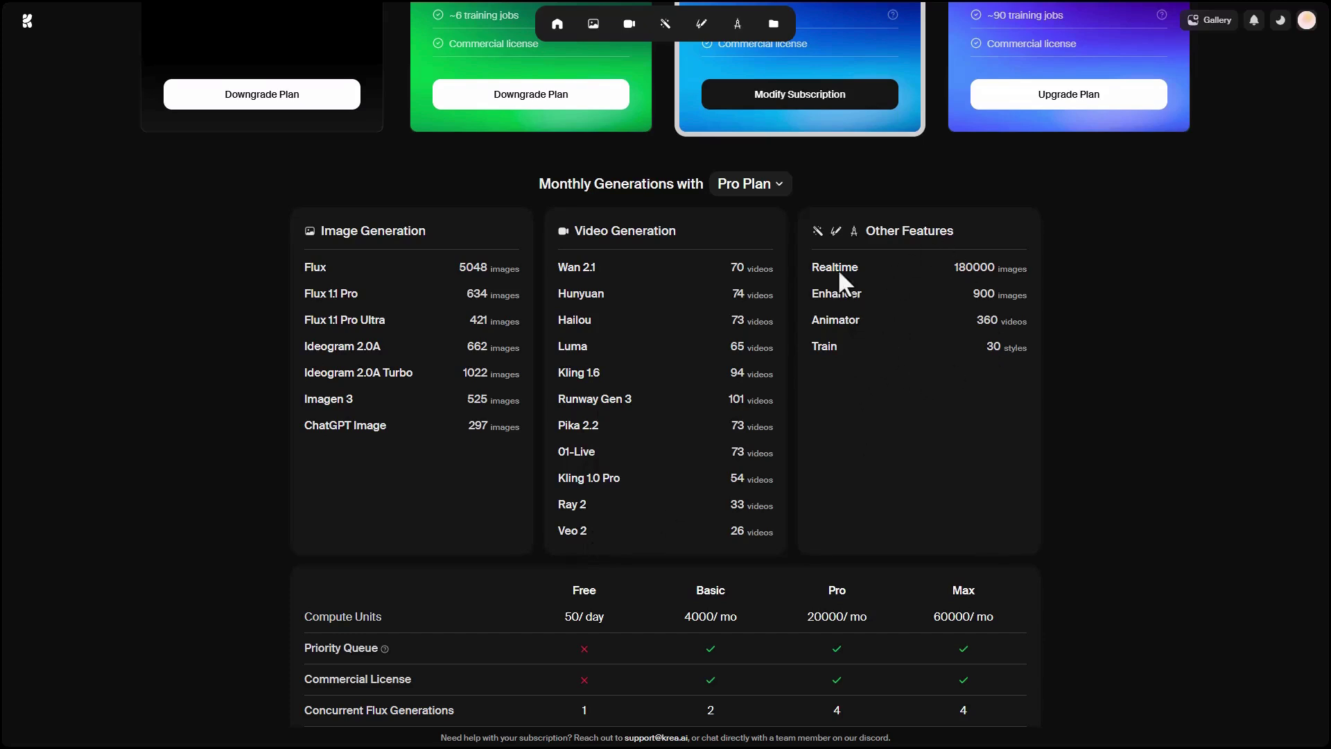
Step: Switch the generations table to Free Plan, then to Basic Plan (1010 Flux images, 21 Runway videos)
scroll(735, 242, "up", 6)
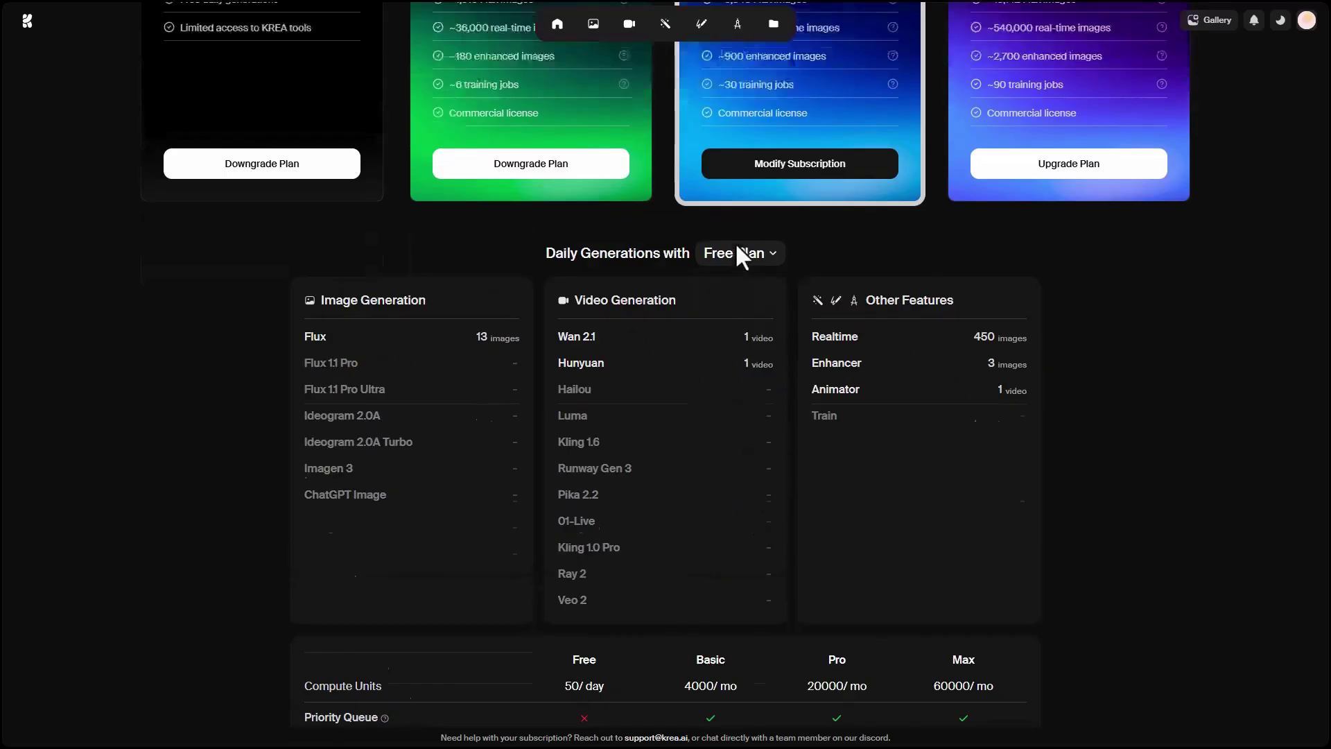
left_click(465, 392)
scroll(472, 409, "down", 6)
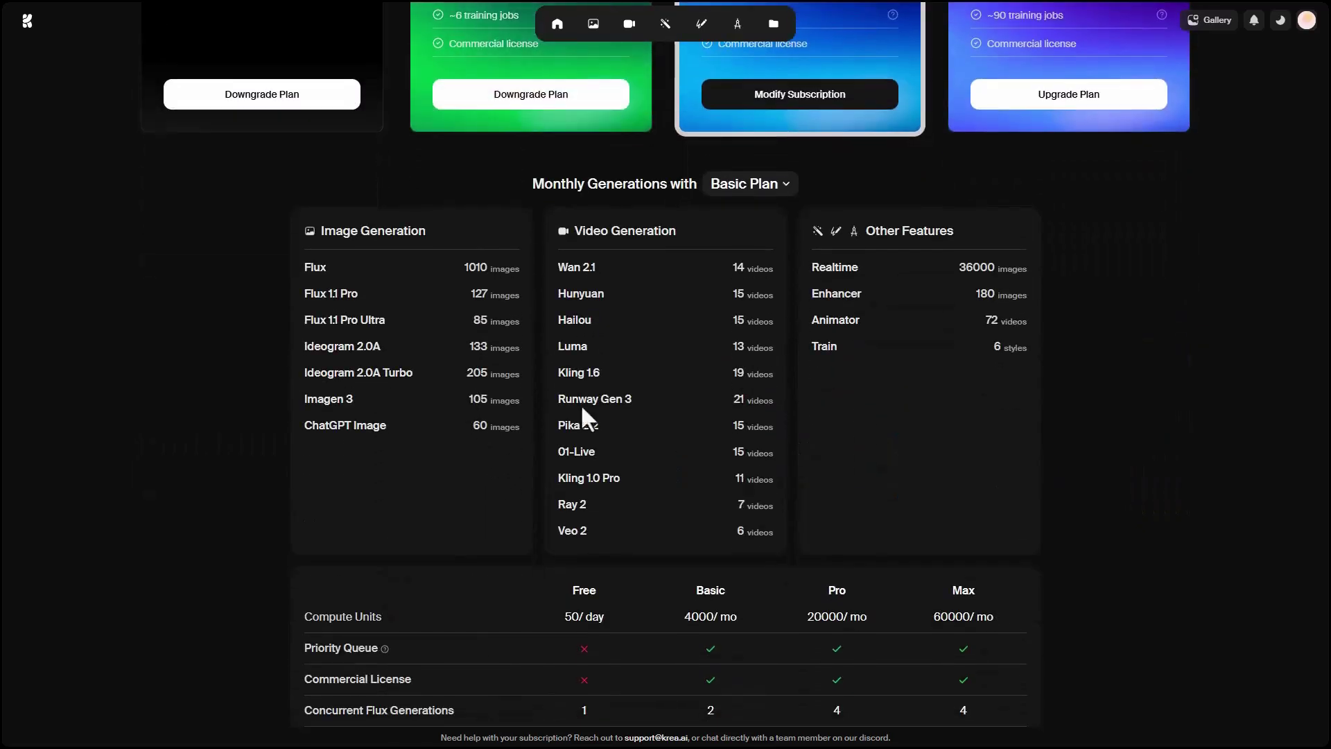
left_click(763, 185)
left_click(744, 214)
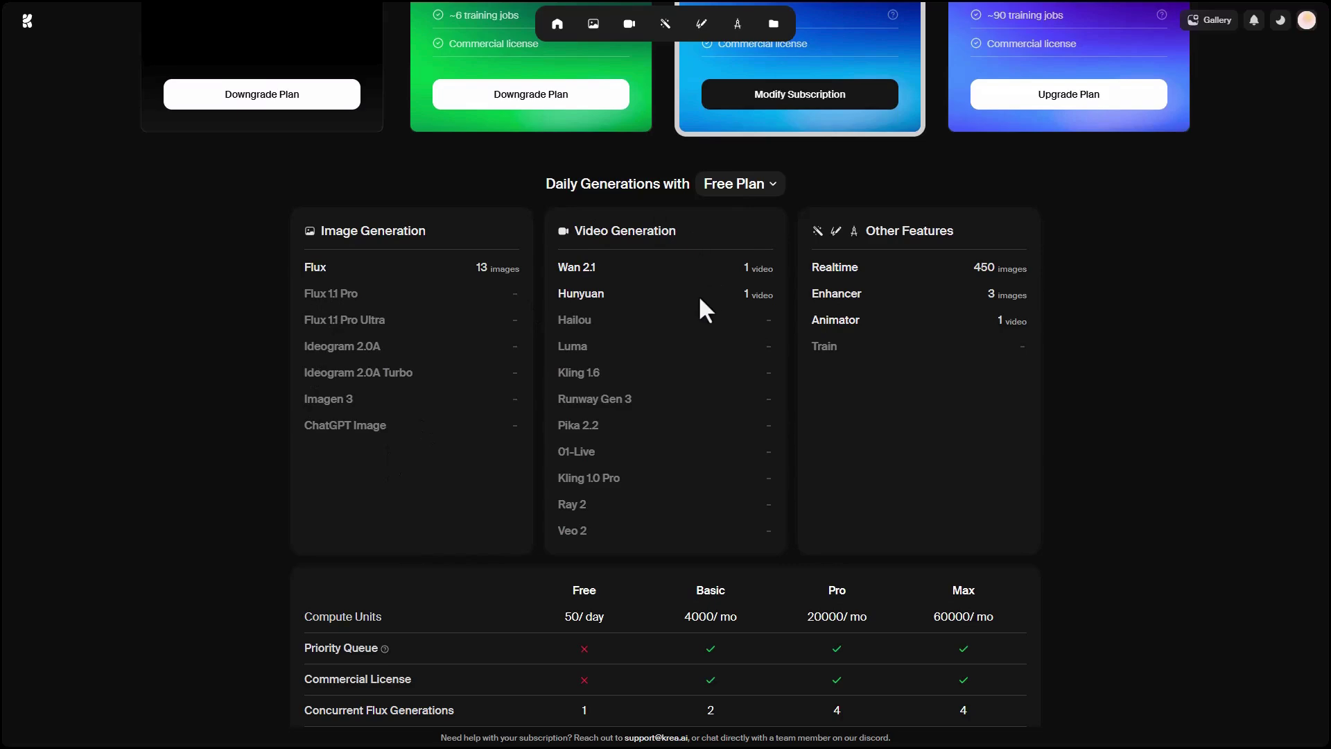
left_click(739, 183)
left_click(738, 239)
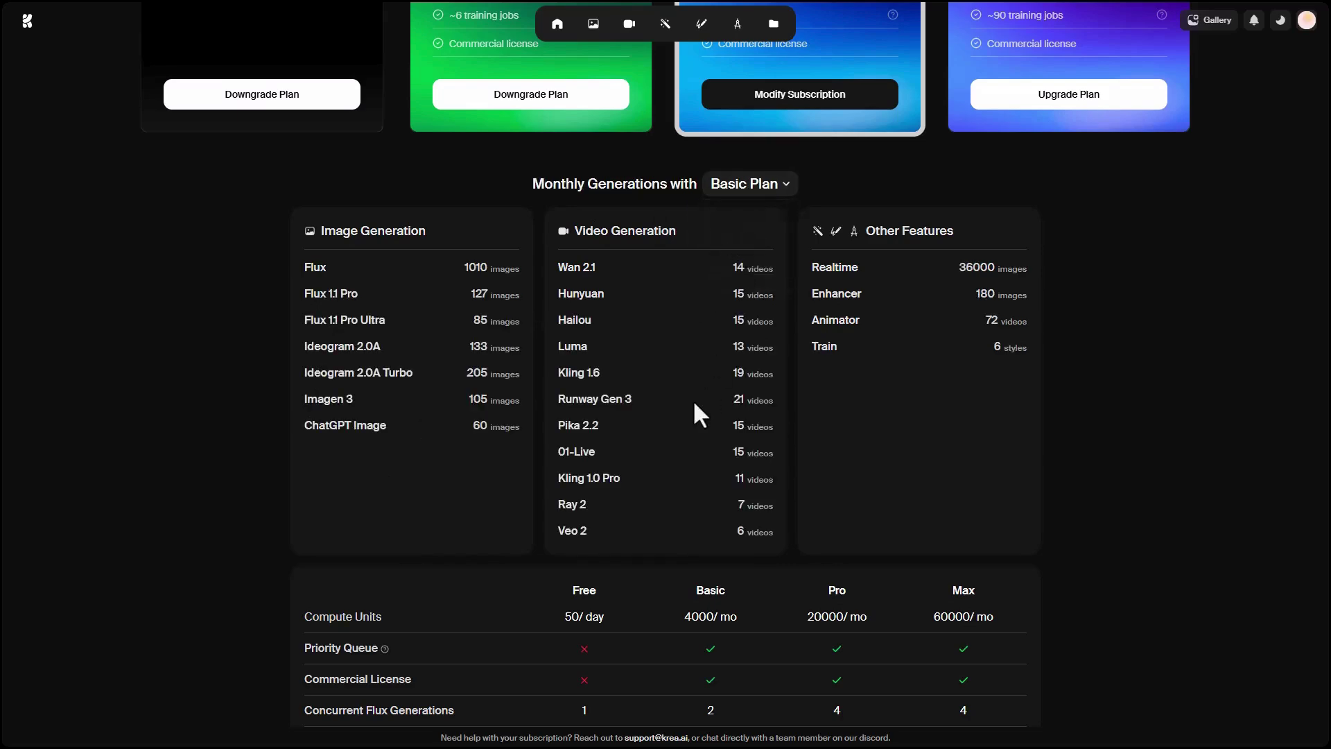
scroll(493, 314, "up", 5)
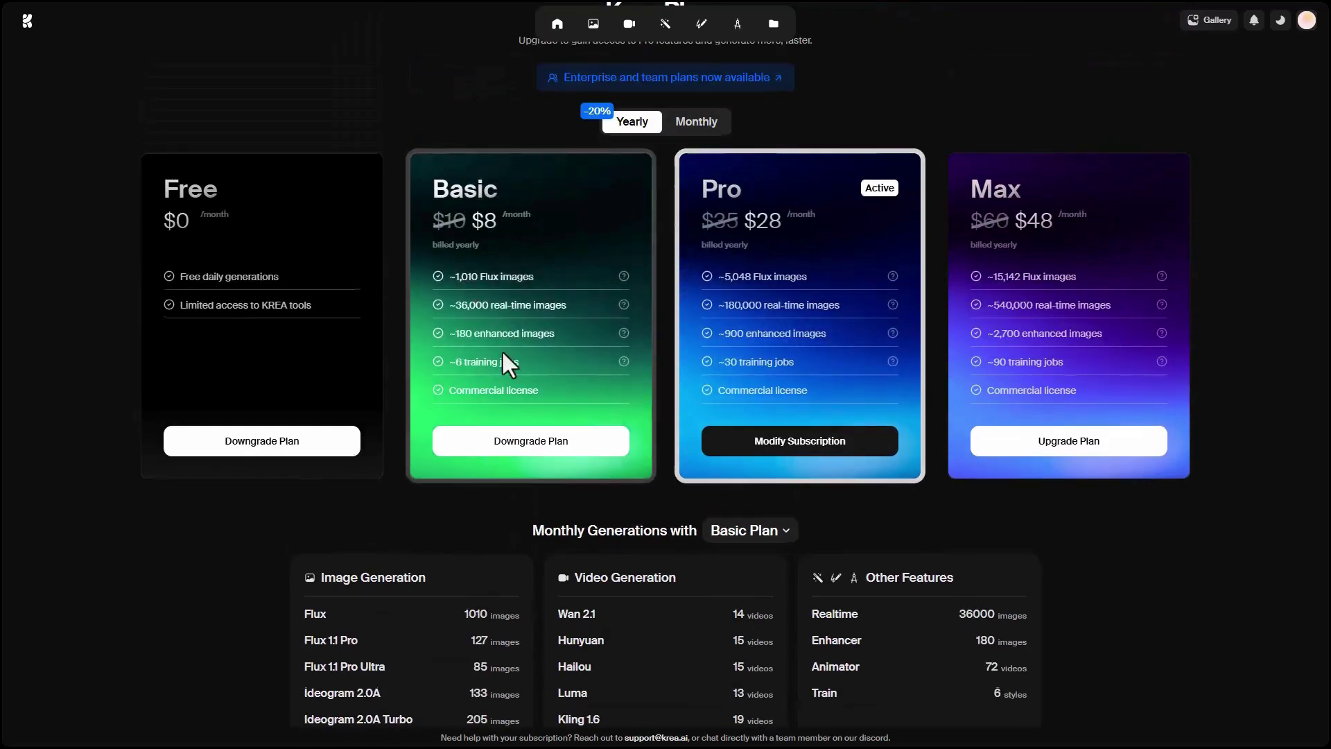
scroll(502, 351, "down", 5)
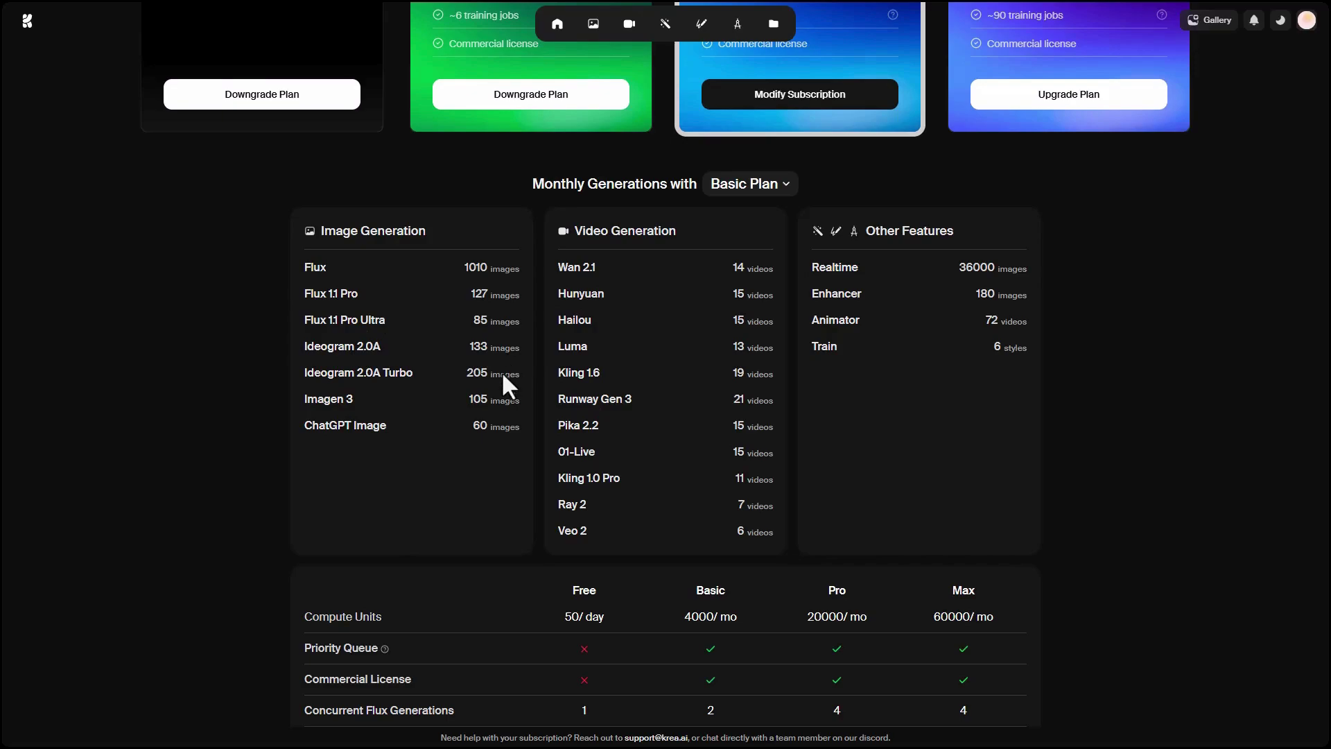
Step: Scroll to the top of the plans page and go back to Krea's home page
scroll(485, 454, "up", 6)
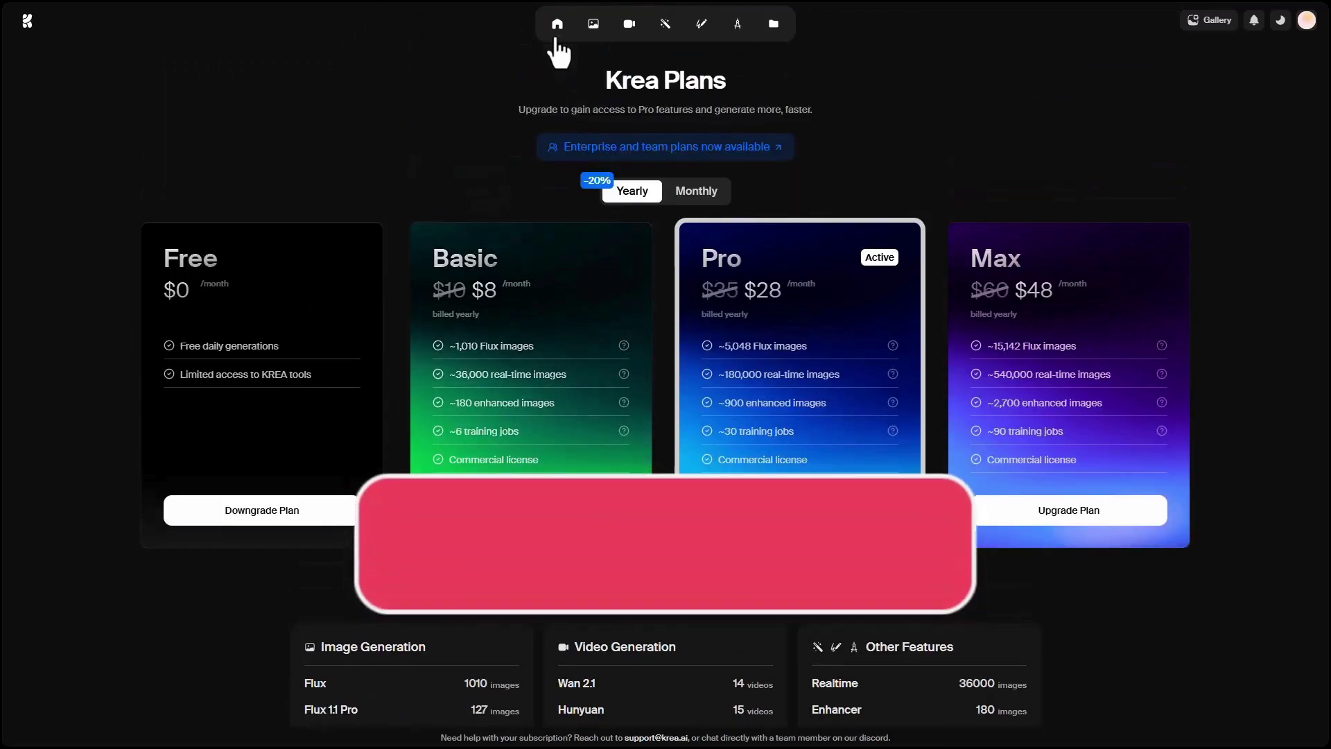
left_click(557, 28)
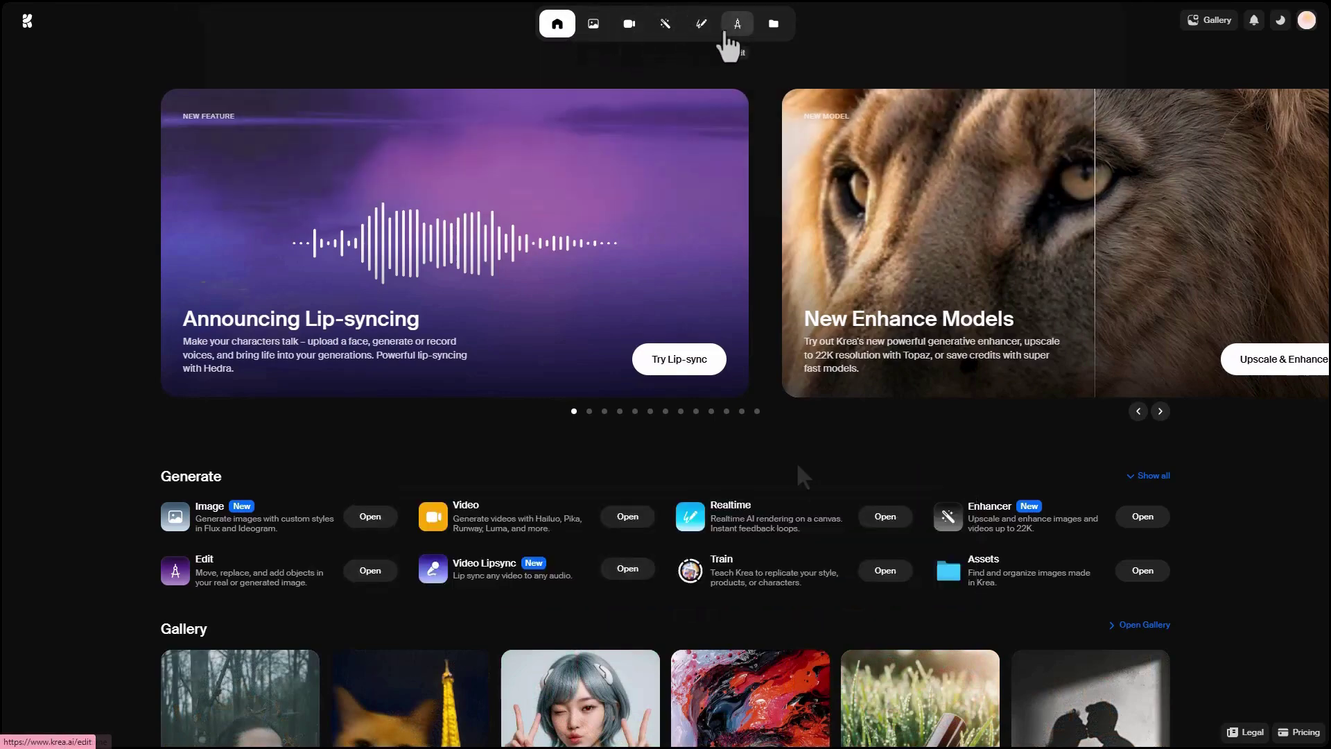
Step: Show all Generate tools on the home page, including Video Restyle, Stage, Chat and Animator
scroll(796, 470, "down", 3)
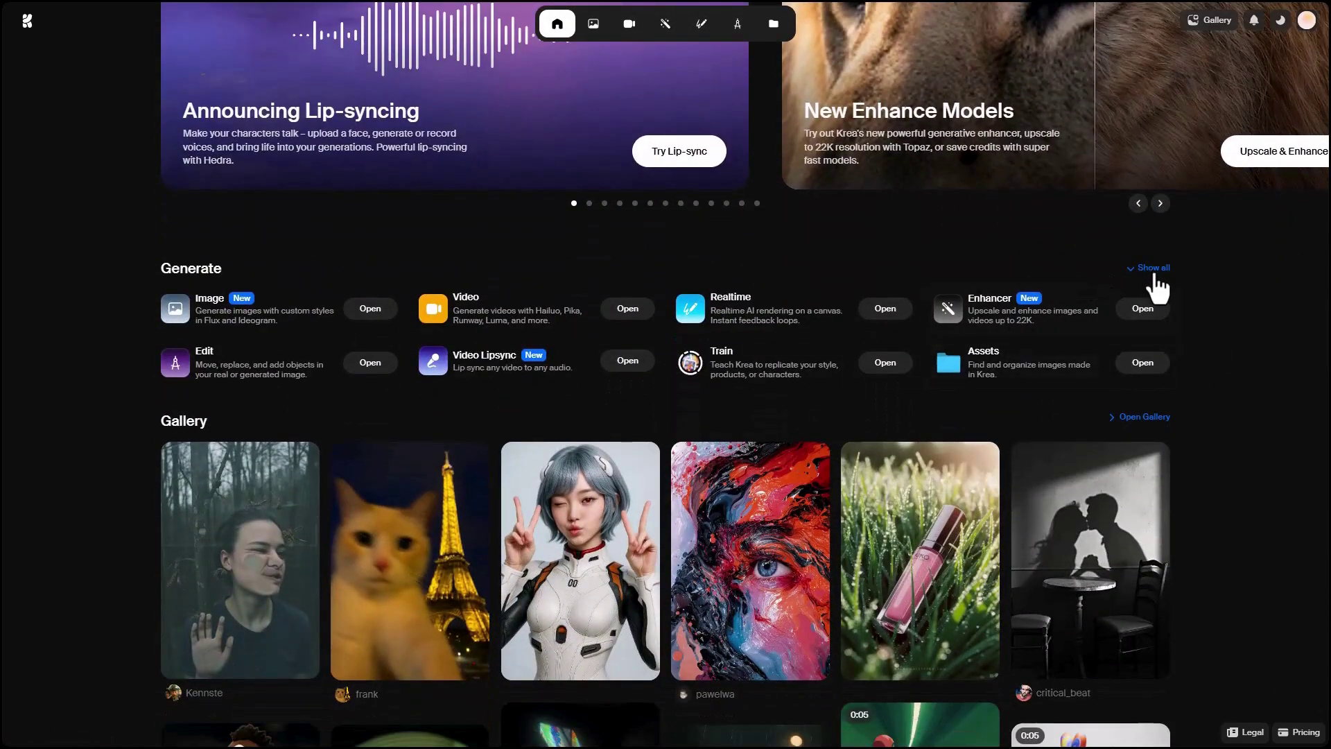
left_click(1153, 270)
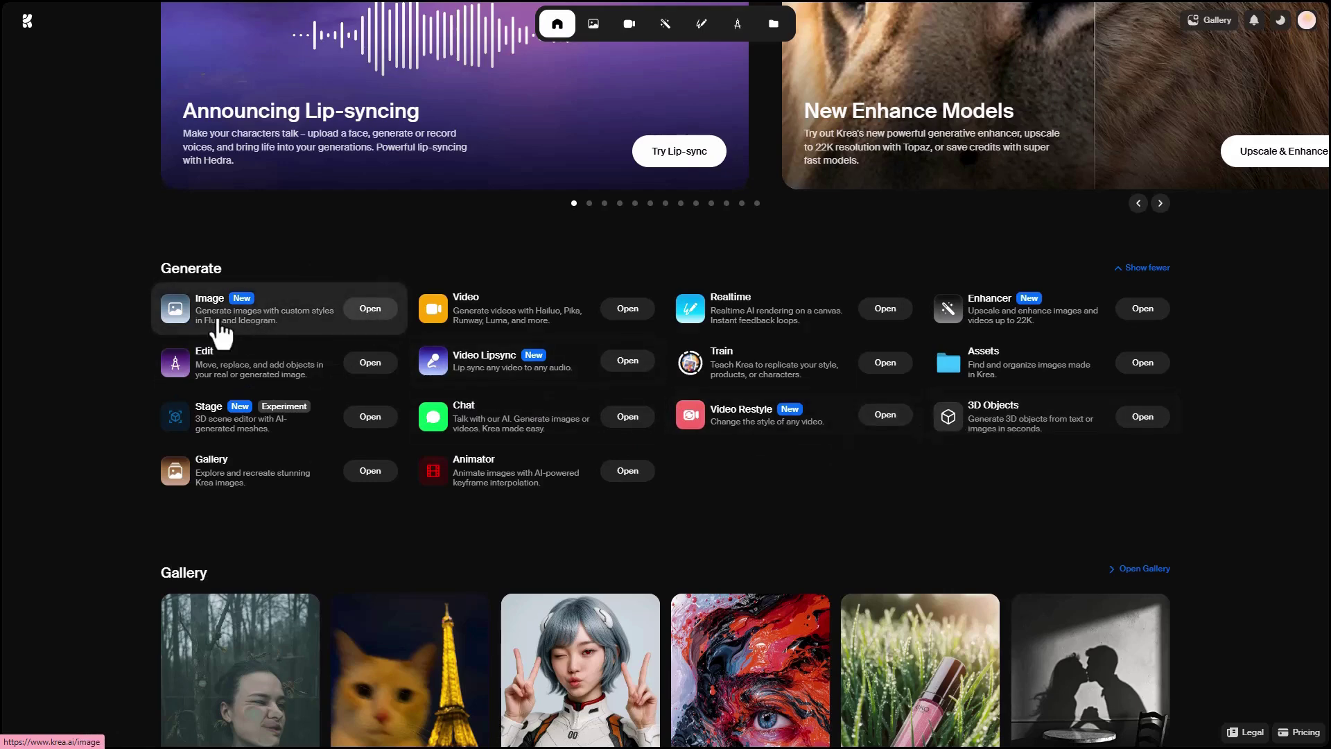
Step: Open the Image tool and list its models: Flux, ChatGPT Image, Imagen 4, Runway Gen-4, Dough, Ideogram
left_click(221, 336)
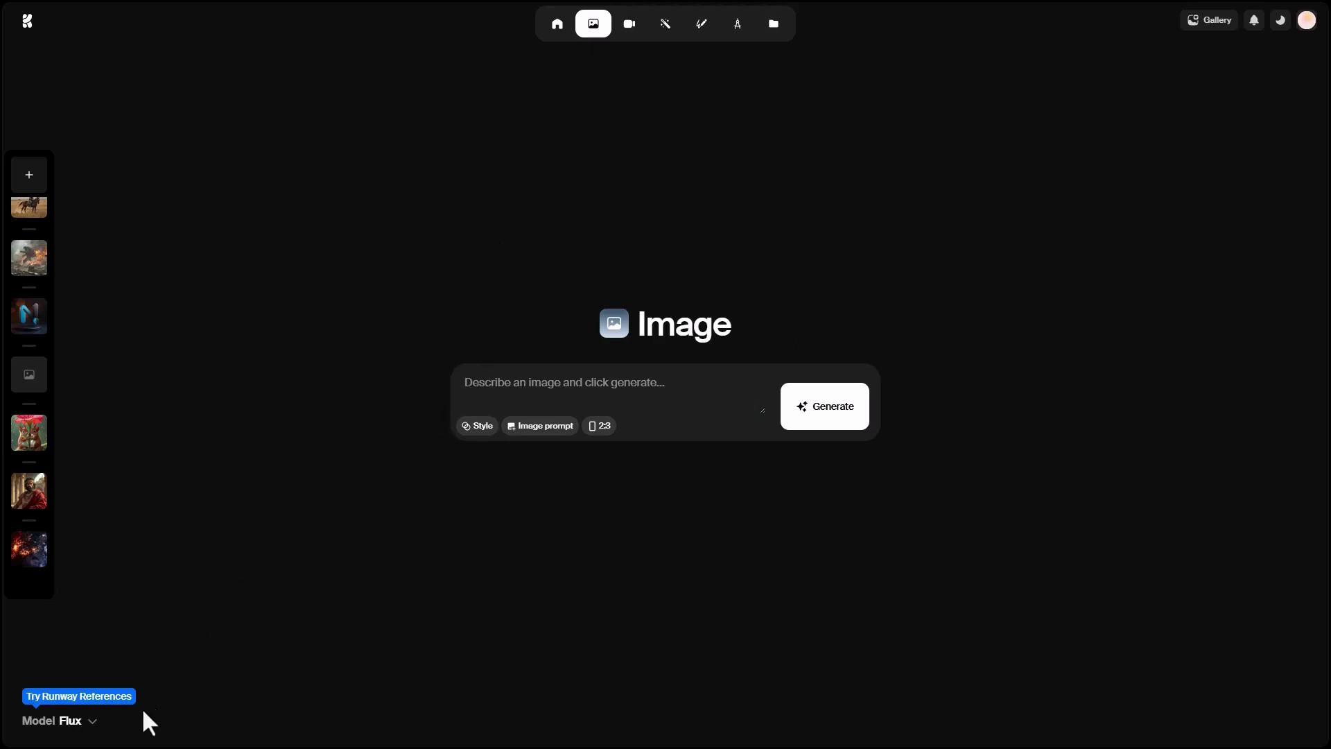
left_click(82, 727)
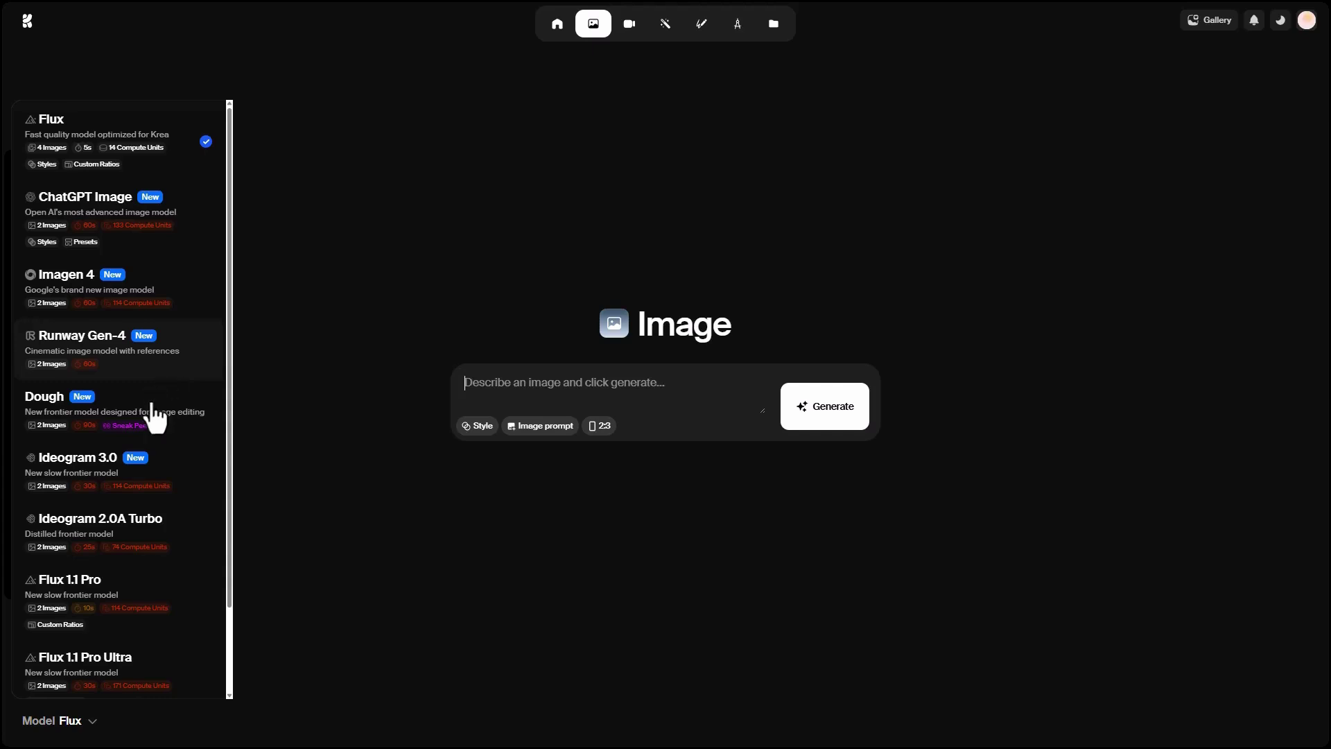
scroll(139, 450, "down", 3)
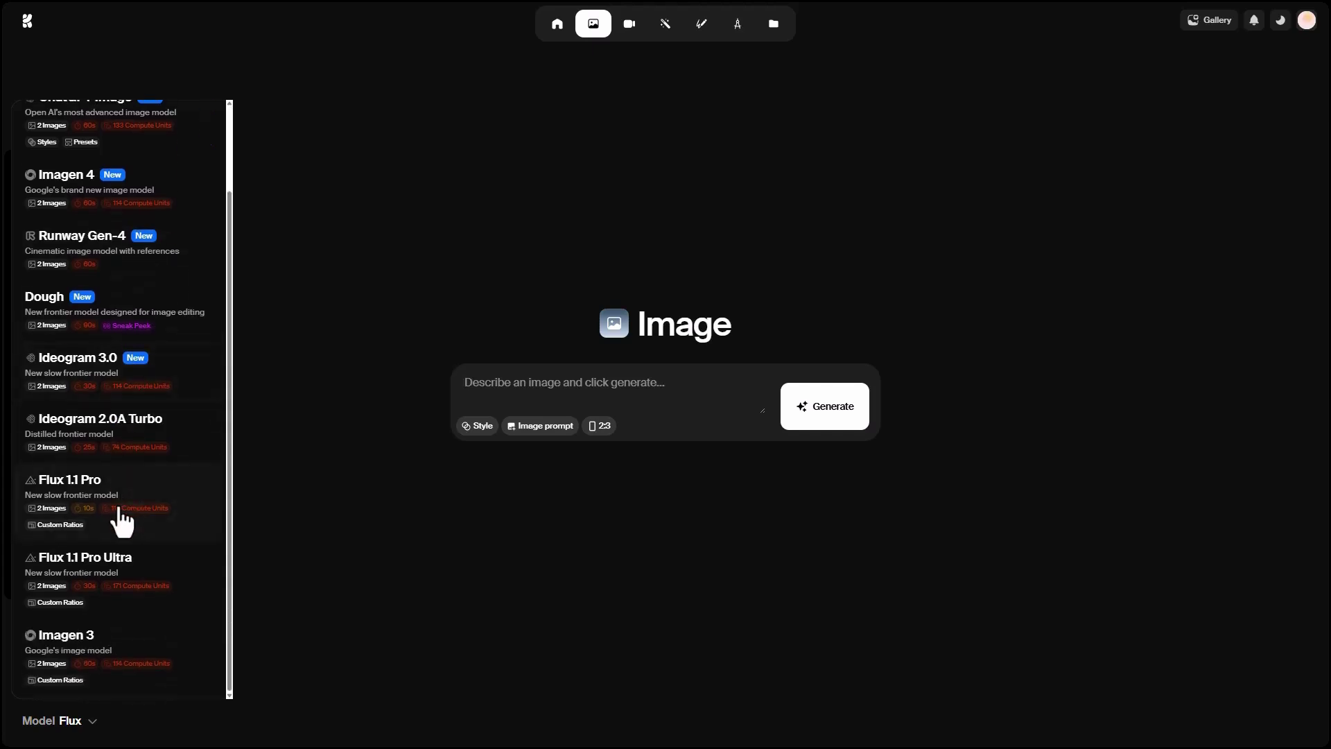
scroll(121, 523, "up", 3)
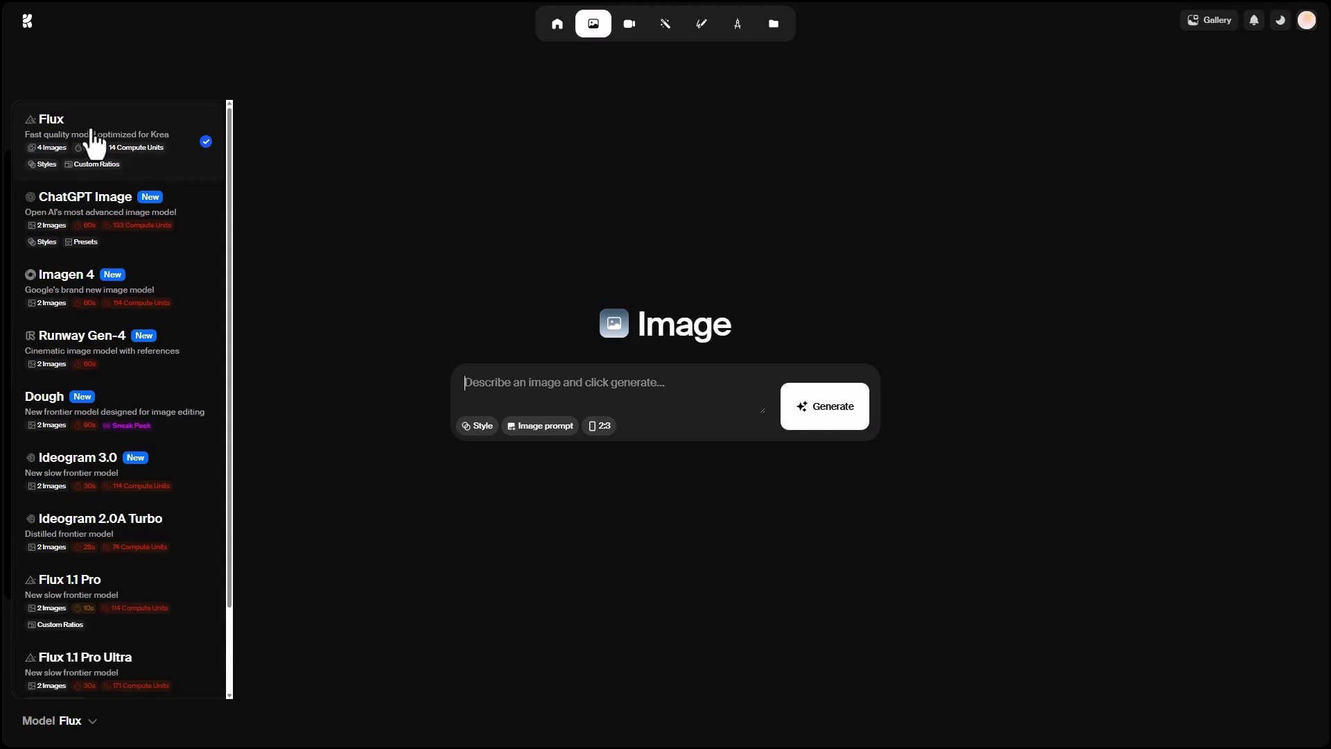
Step: Paste the curly red-haired girl playing guitar on the beach prompt and set a 4:3 aspect ratio
left_click(90, 139)
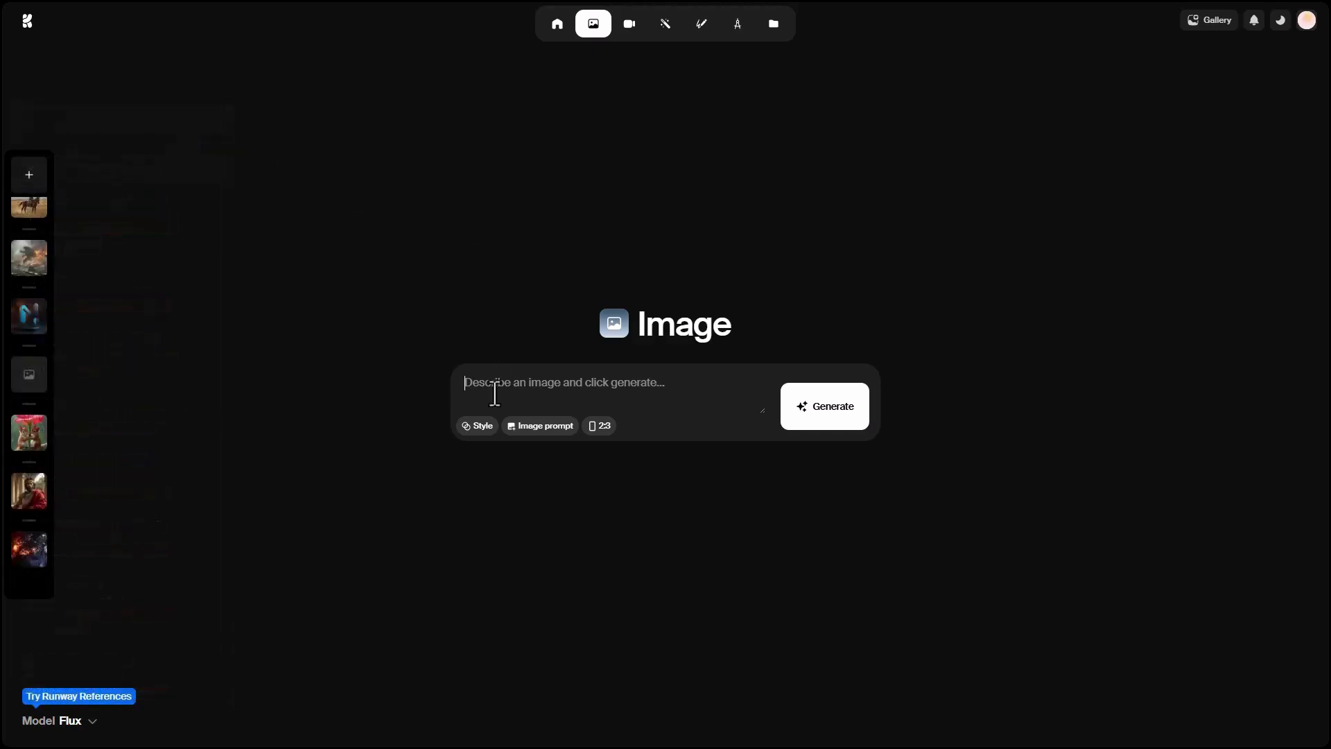
key("ctrl+v")
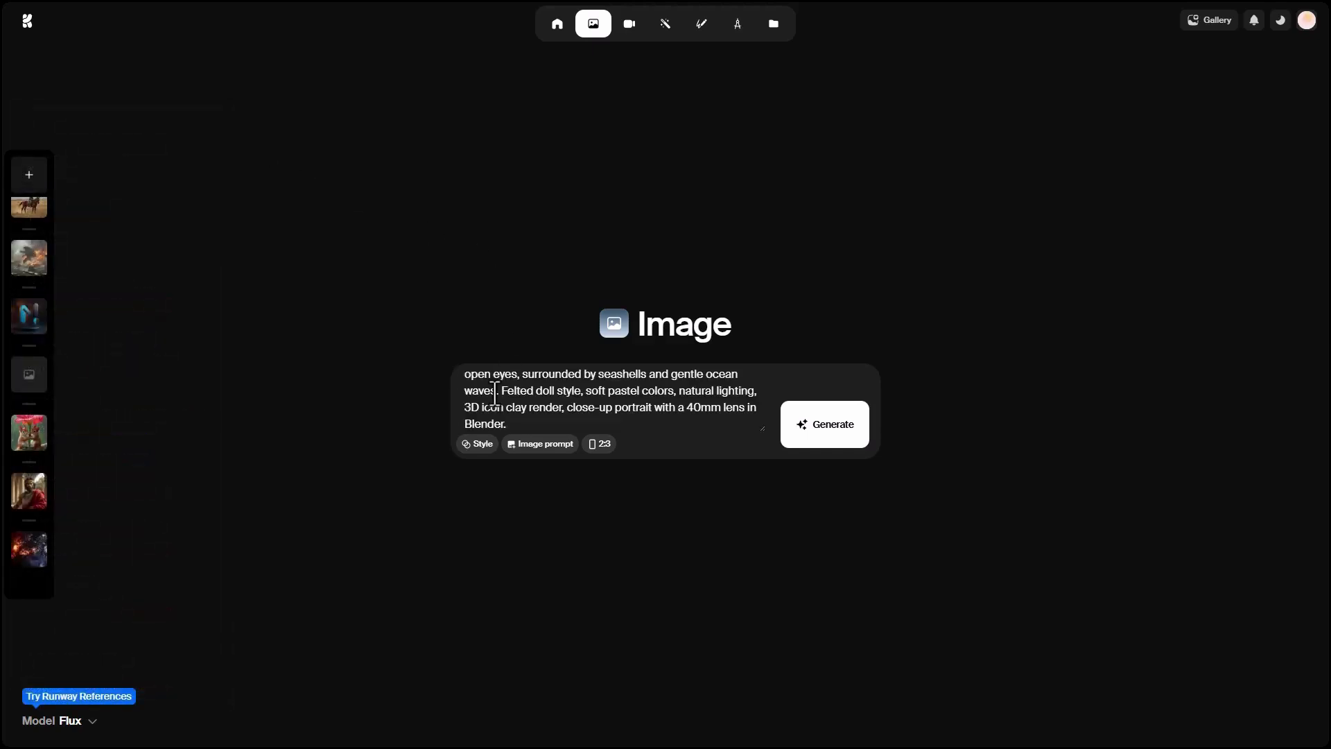
scroll(495, 393, "up", 1)
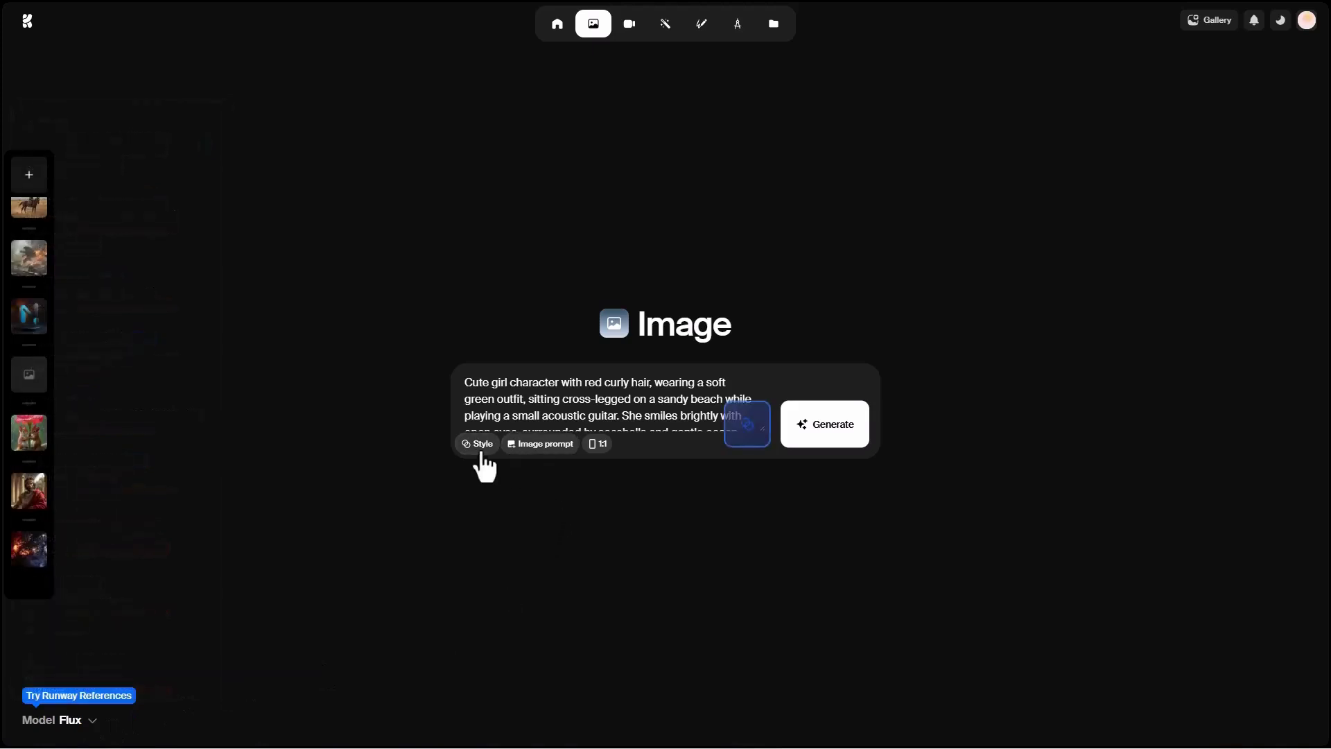
left_click(596, 447)
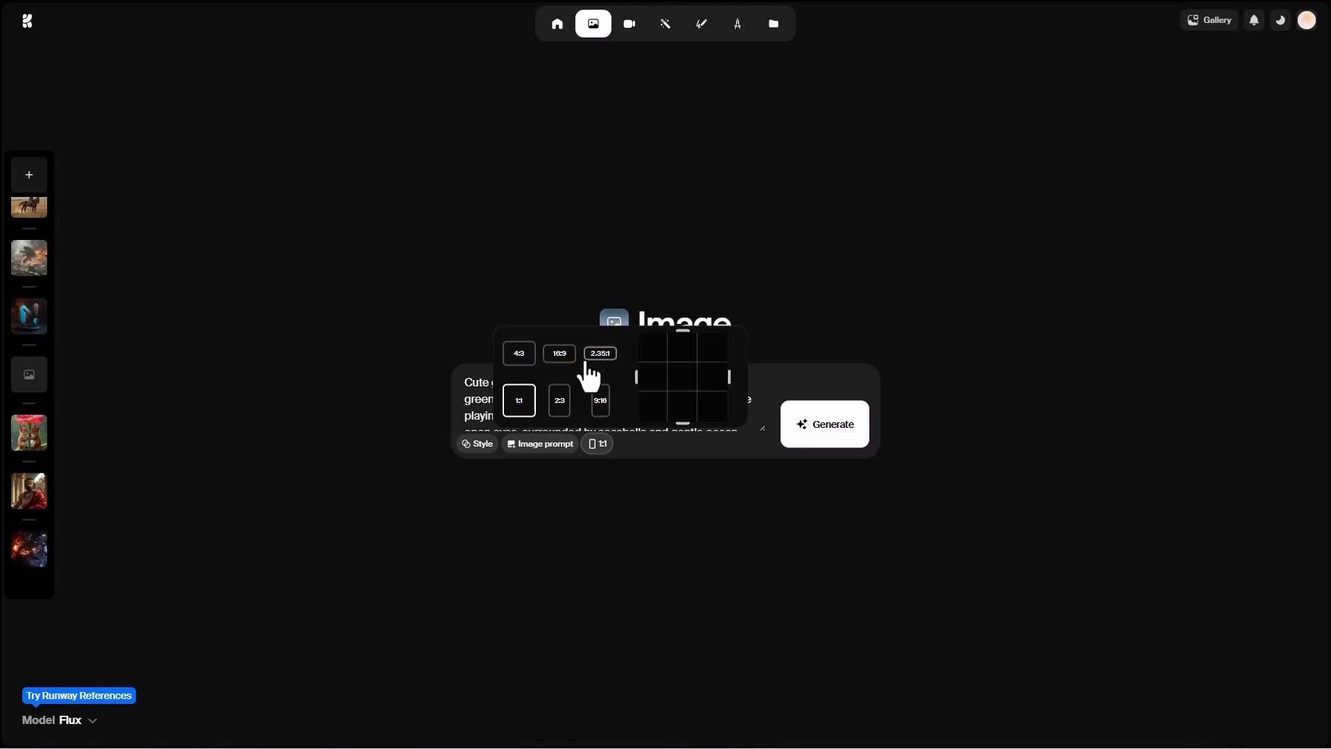
left_click(521, 355)
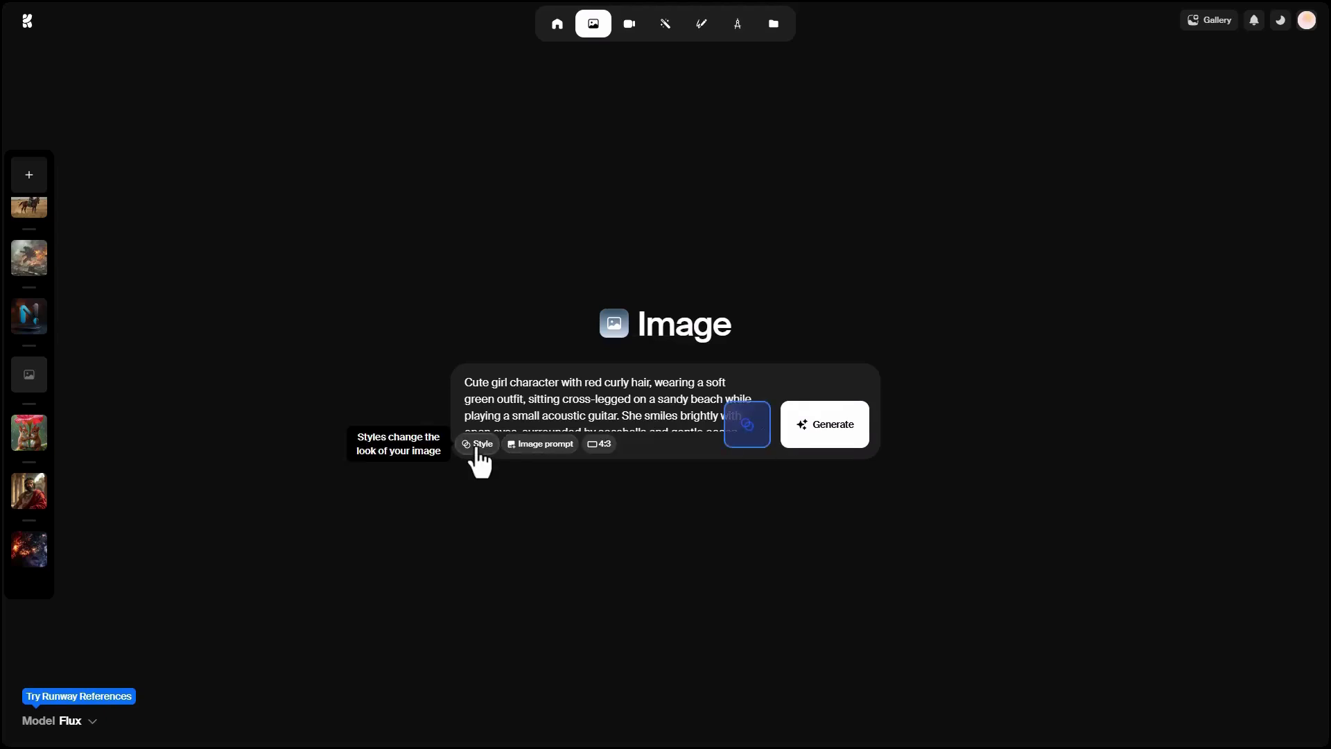
Step: Browse the image styles and the image model list, leaving Flux as the model
left_click(477, 444)
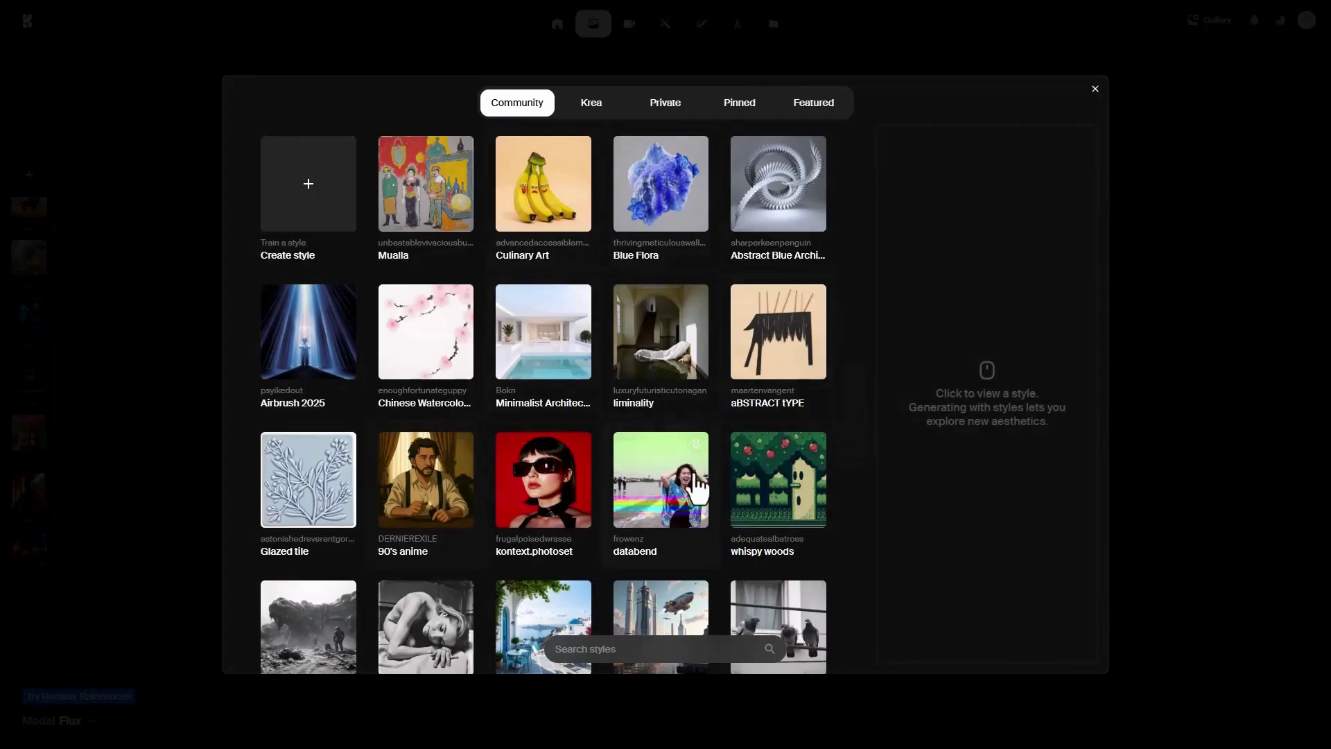
scroll(705, 520, "down", 1)
key("Escape")
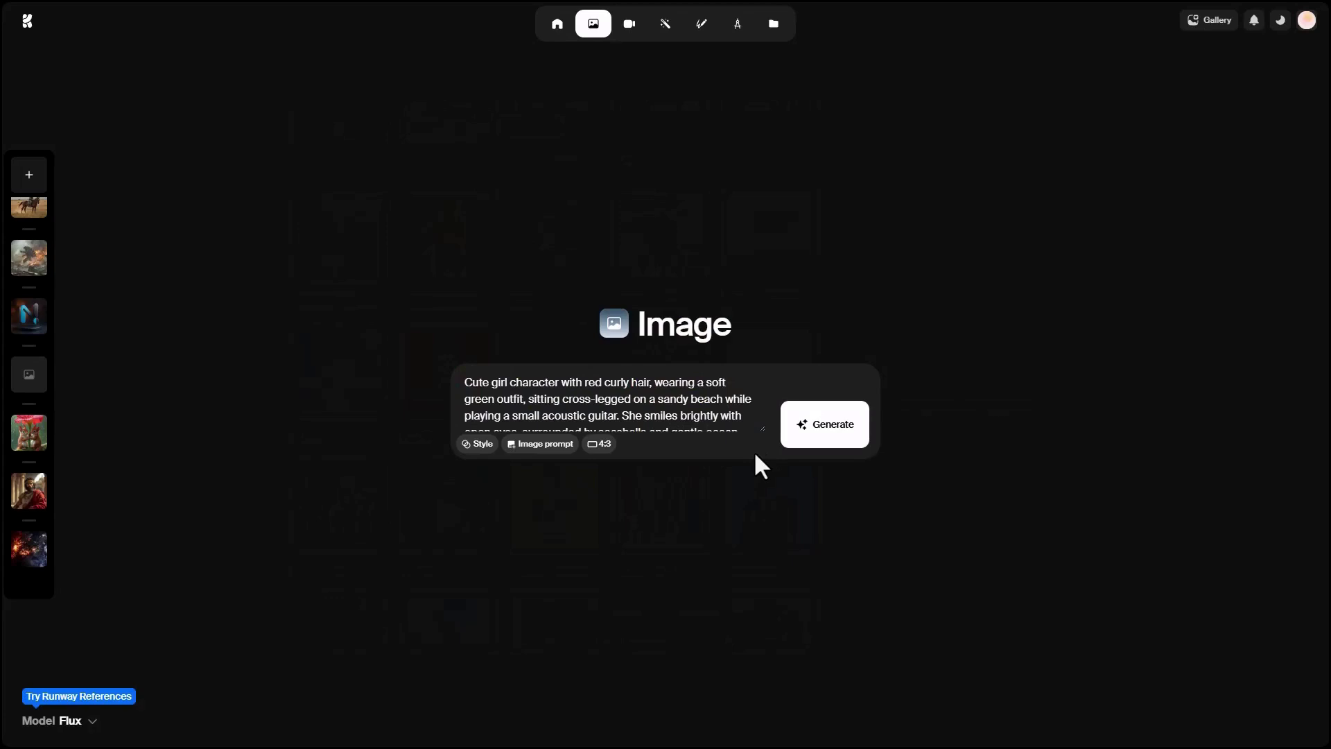
left_click(83, 723)
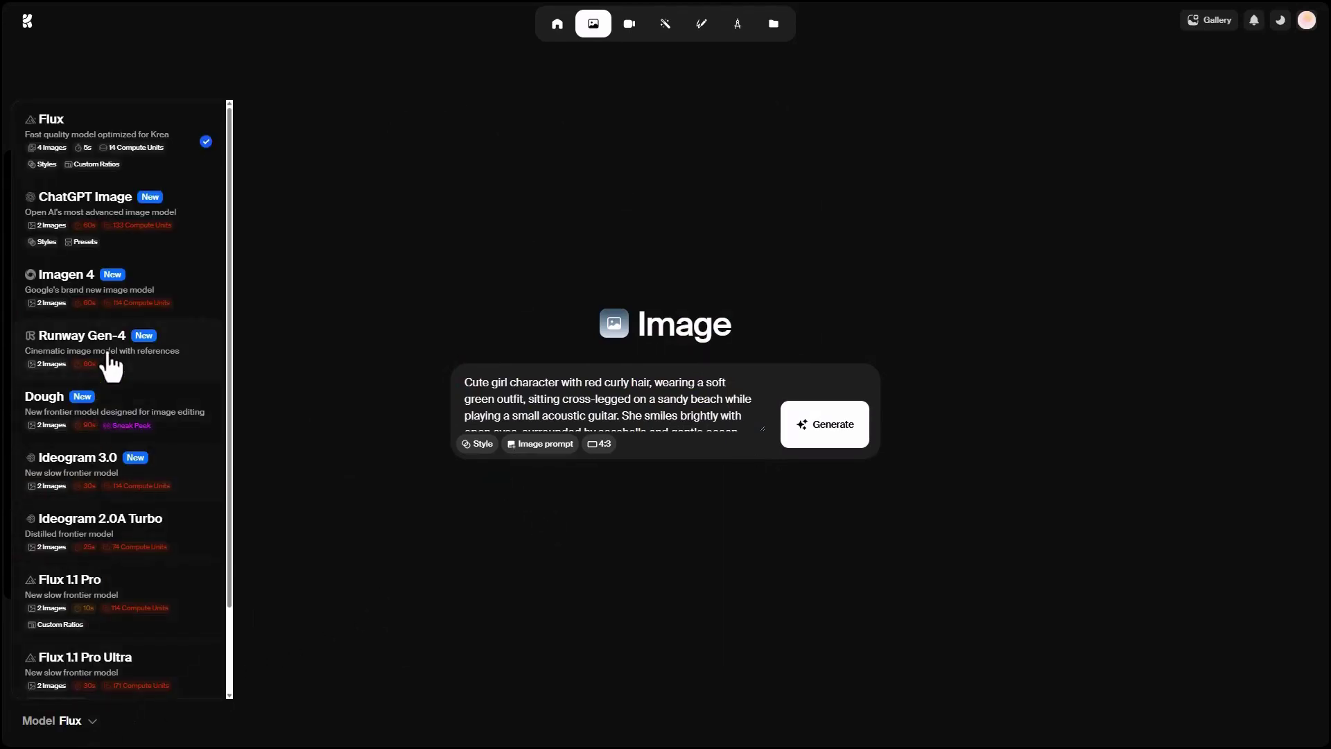
left_click(111, 366)
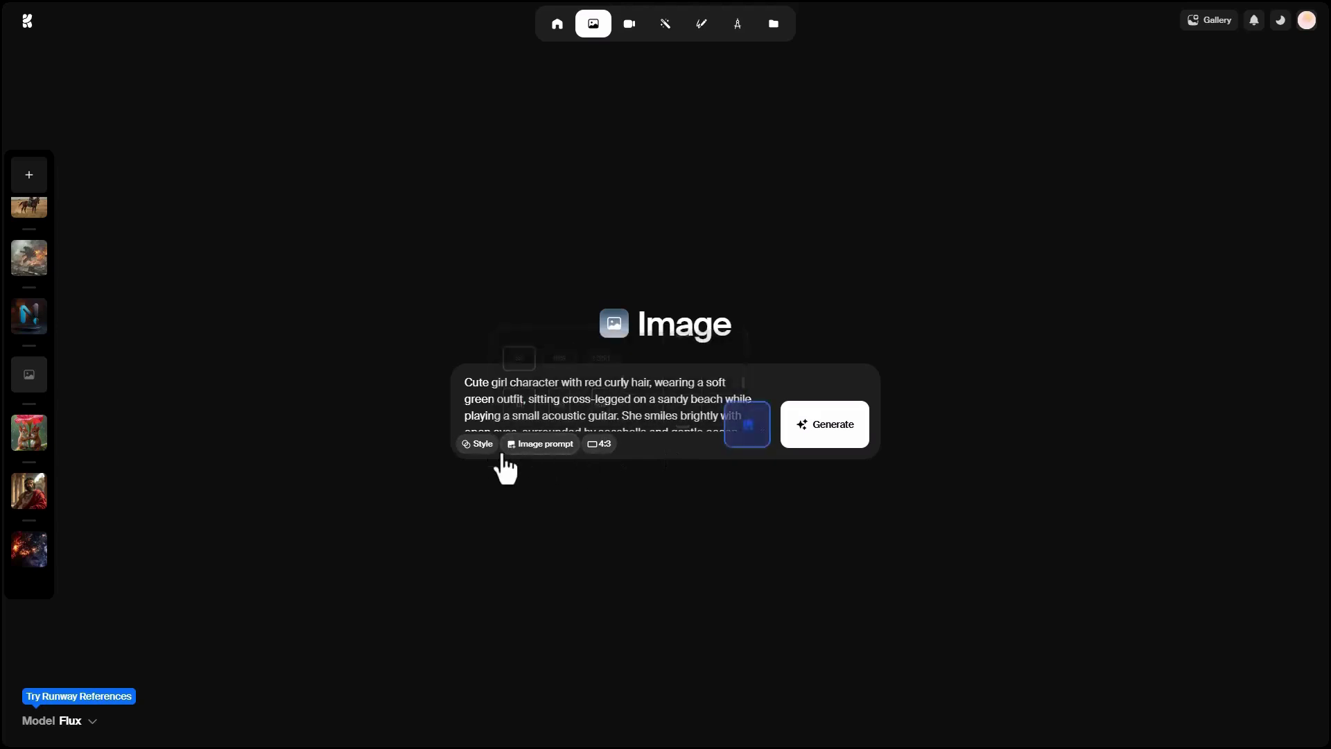
mouse_move(606, 452)
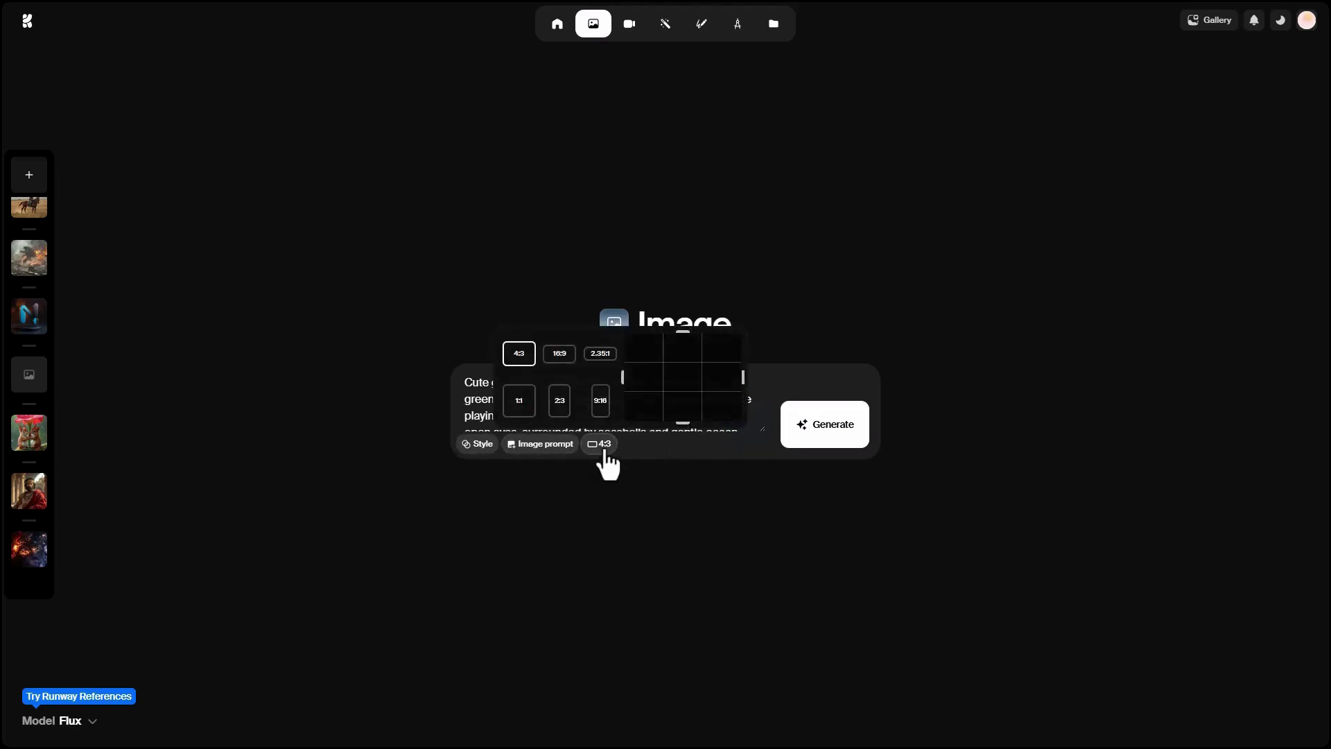
Step: Generate the four Flux felted-doll guitar girl images and enlarge each one to inspect it
left_click(834, 436)
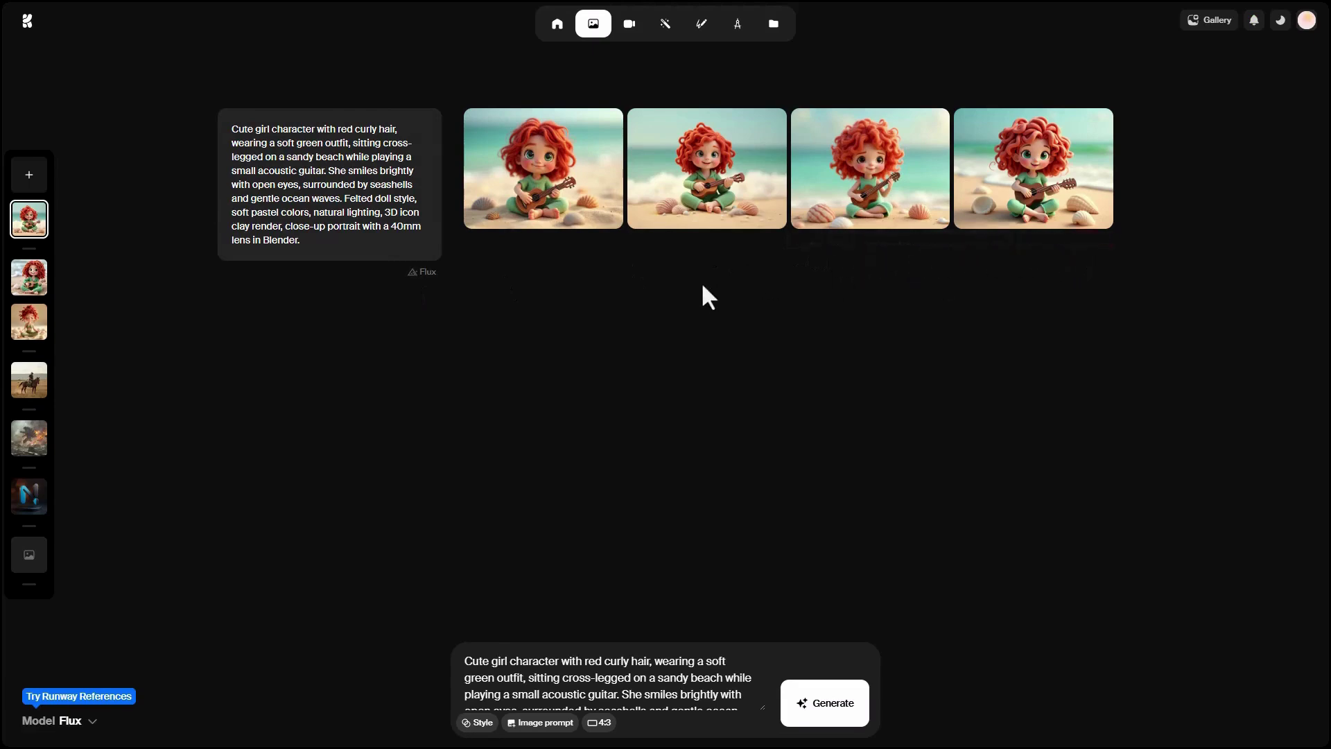
left_click(549, 185)
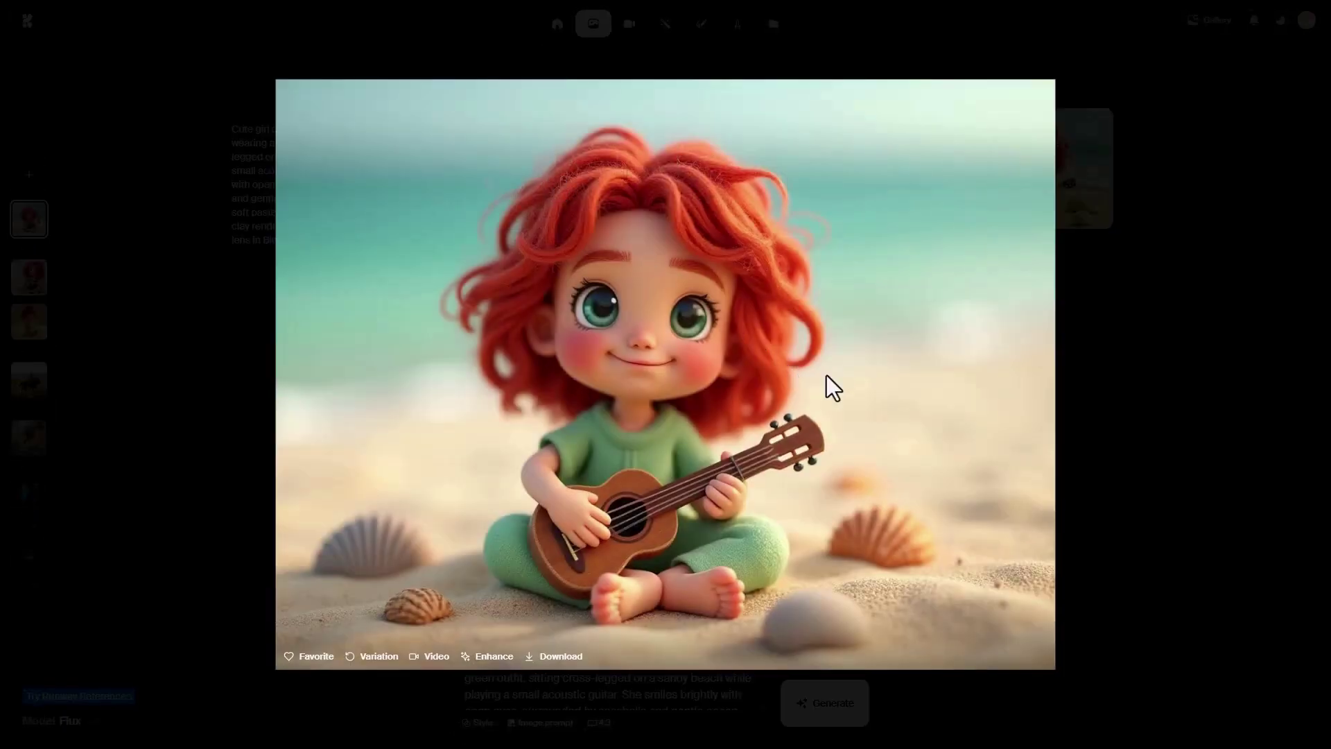
key("Escape")
left_click(943, 217)
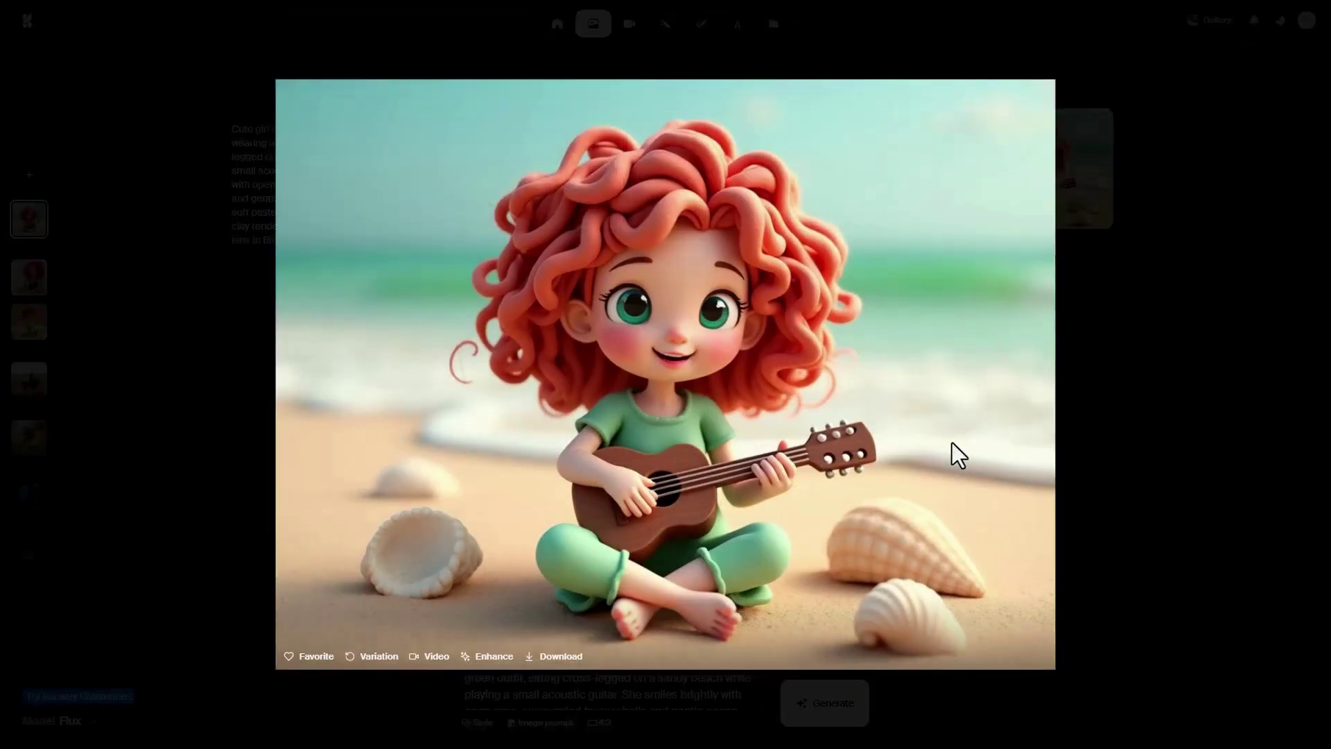
left_click(1116, 391)
left_click(731, 172)
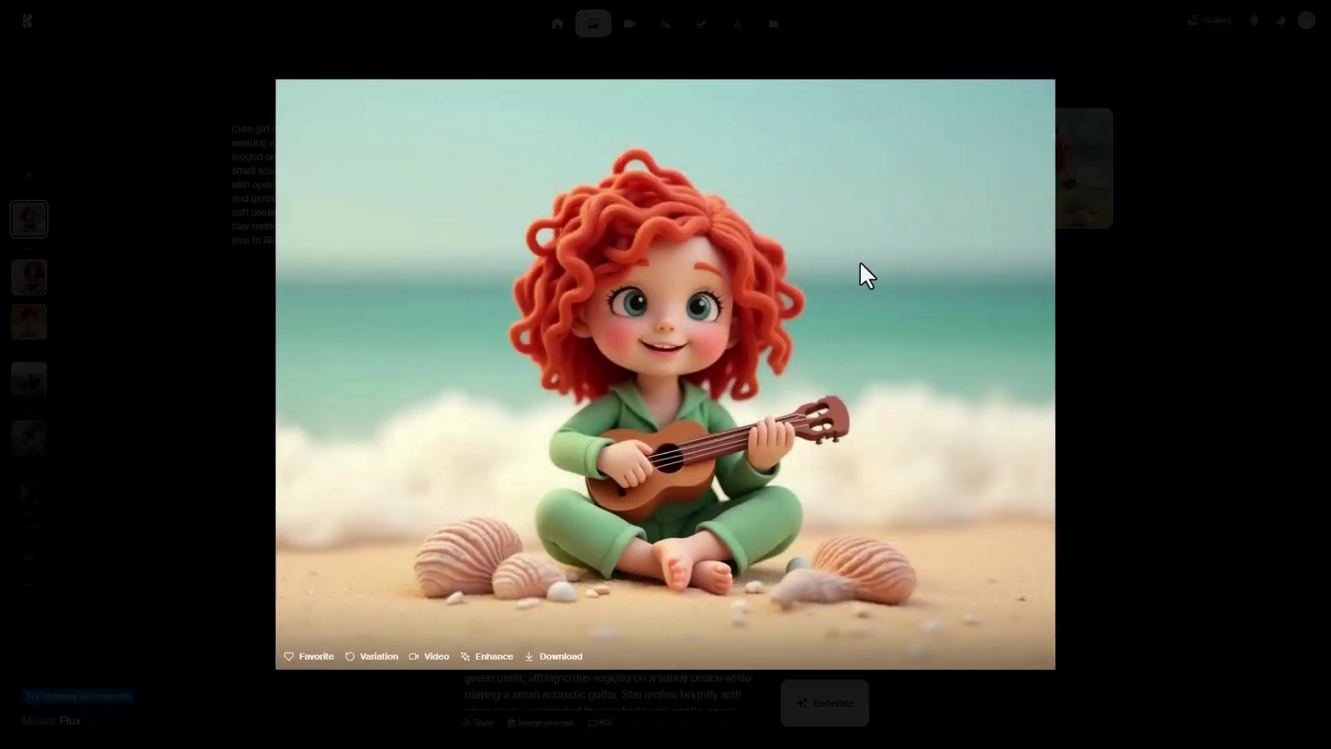
left_click(1117, 318)
left_click(860, 174)
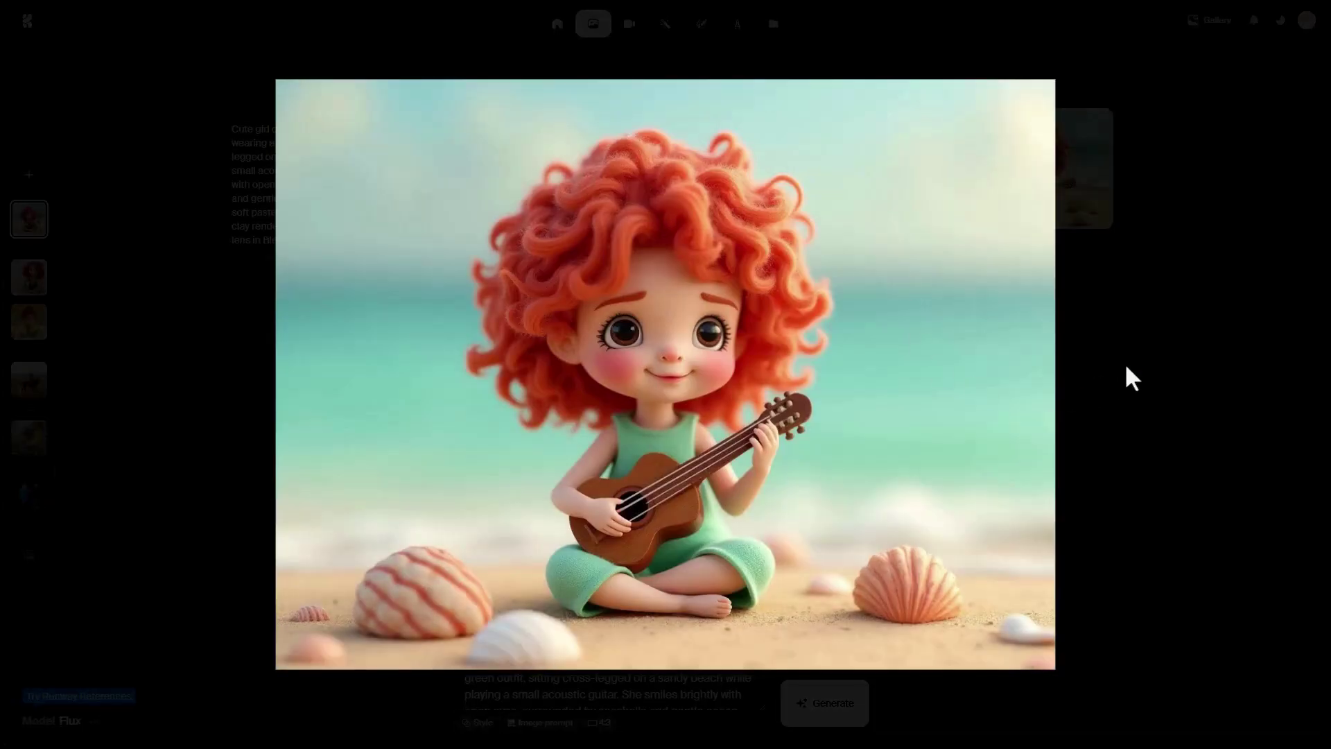
left_click(1126, 368)
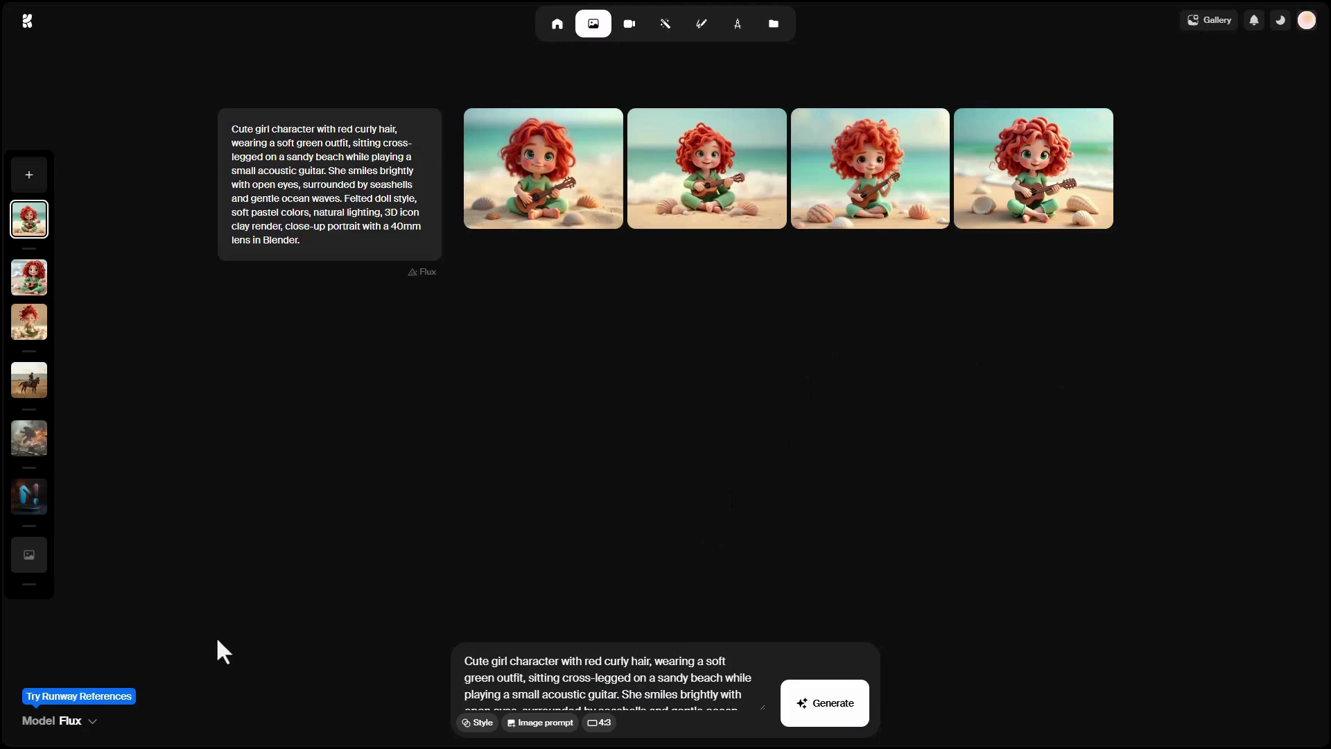
Step: Switch the image model to Flux 1.1 Pro, generate new versions and view one full size
left_click(92, 723)
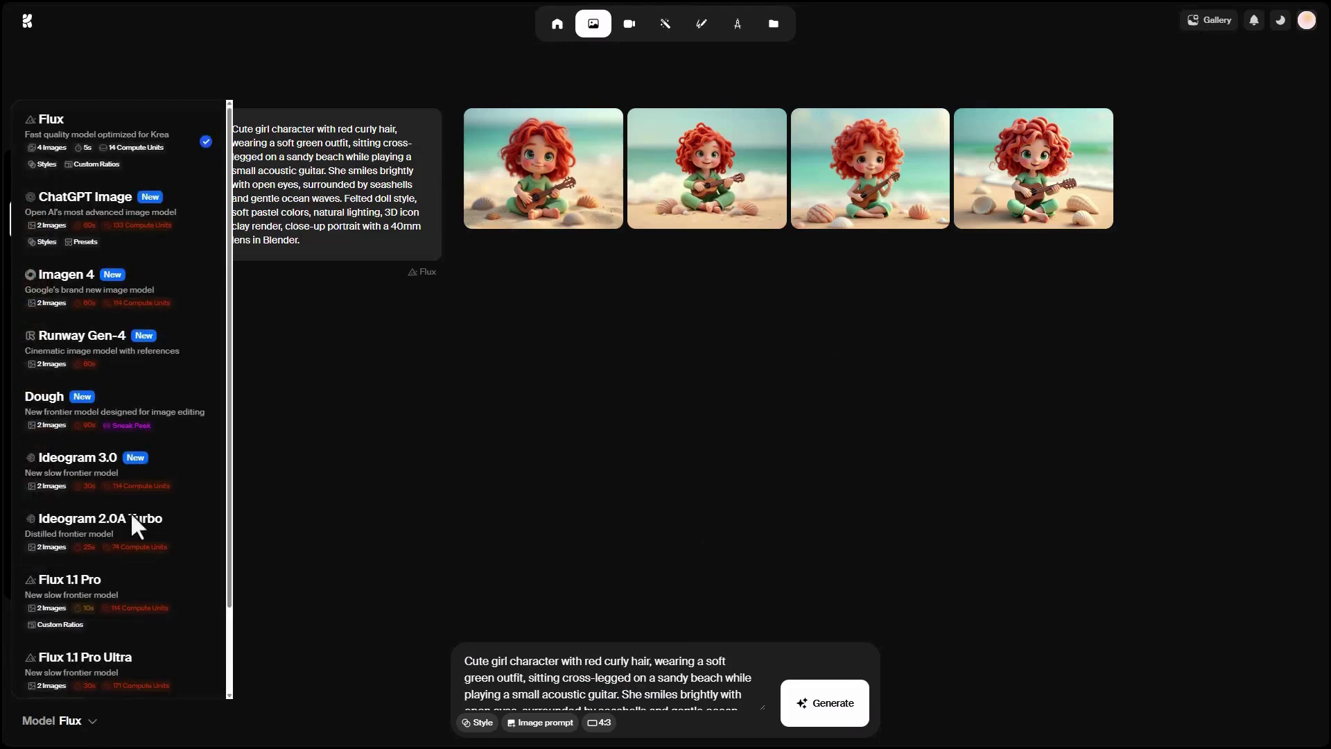
scroll(131, 512, "down", 1)
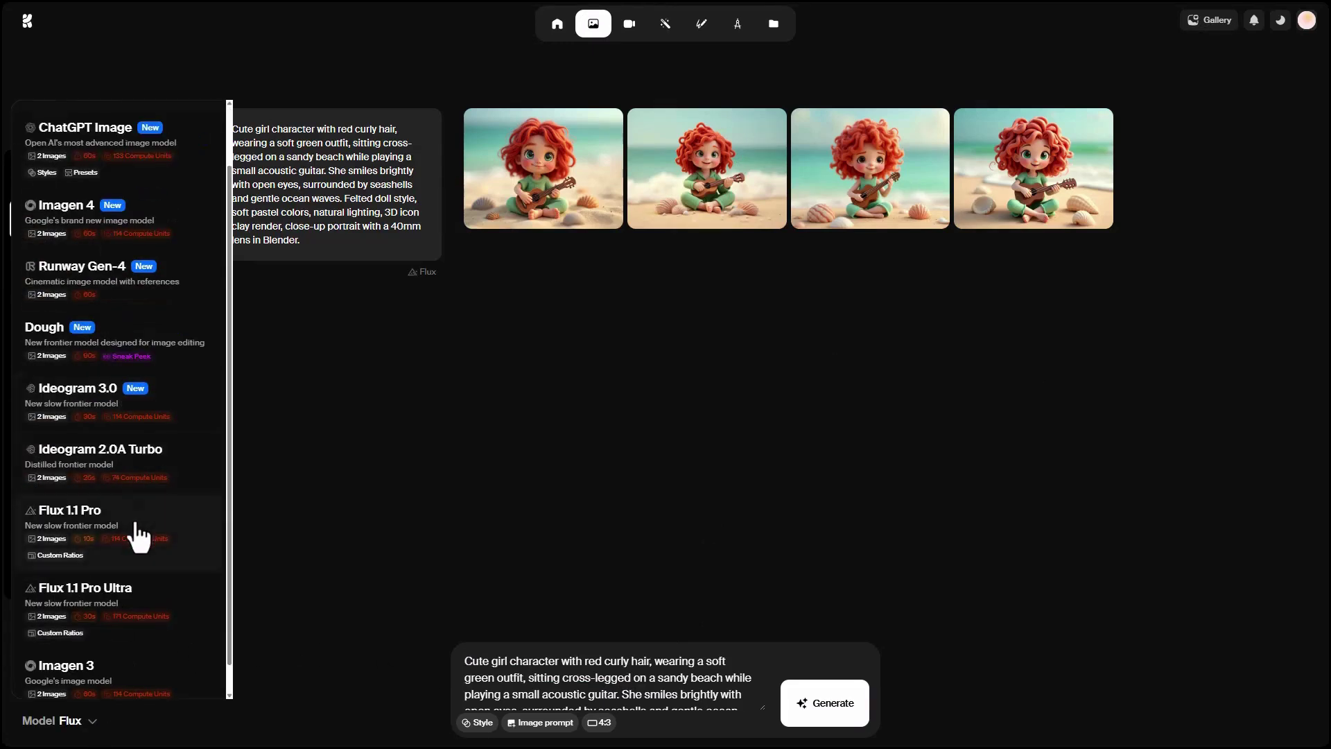
scroll(133, 522, "up", 1)
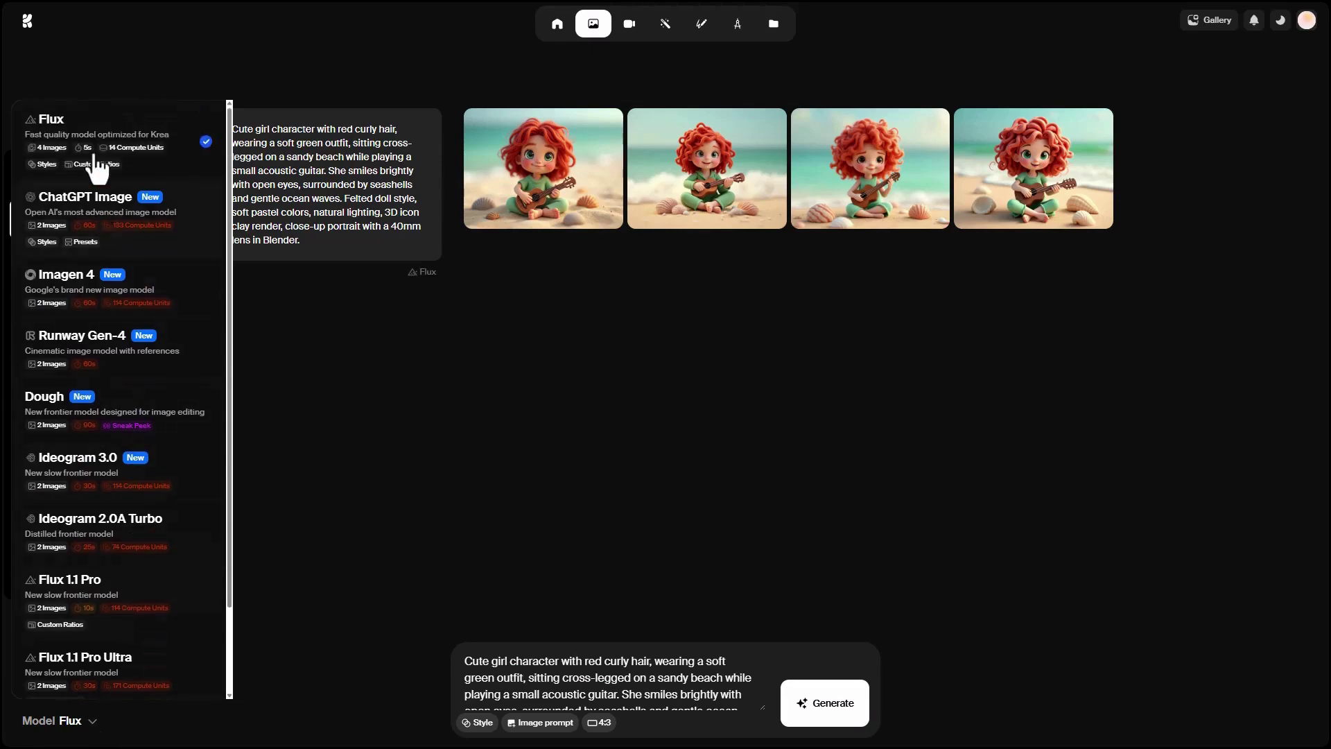
left_click(131, 583)
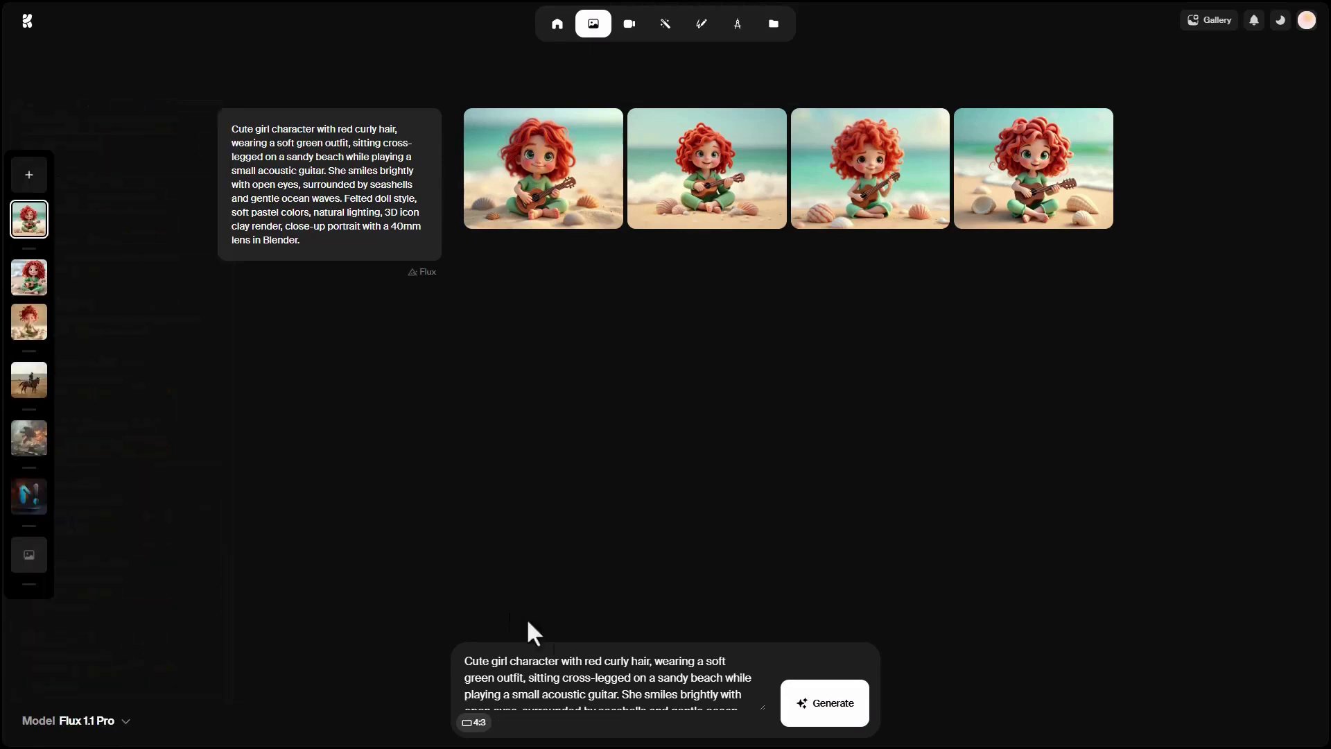
left_click(847, 710)
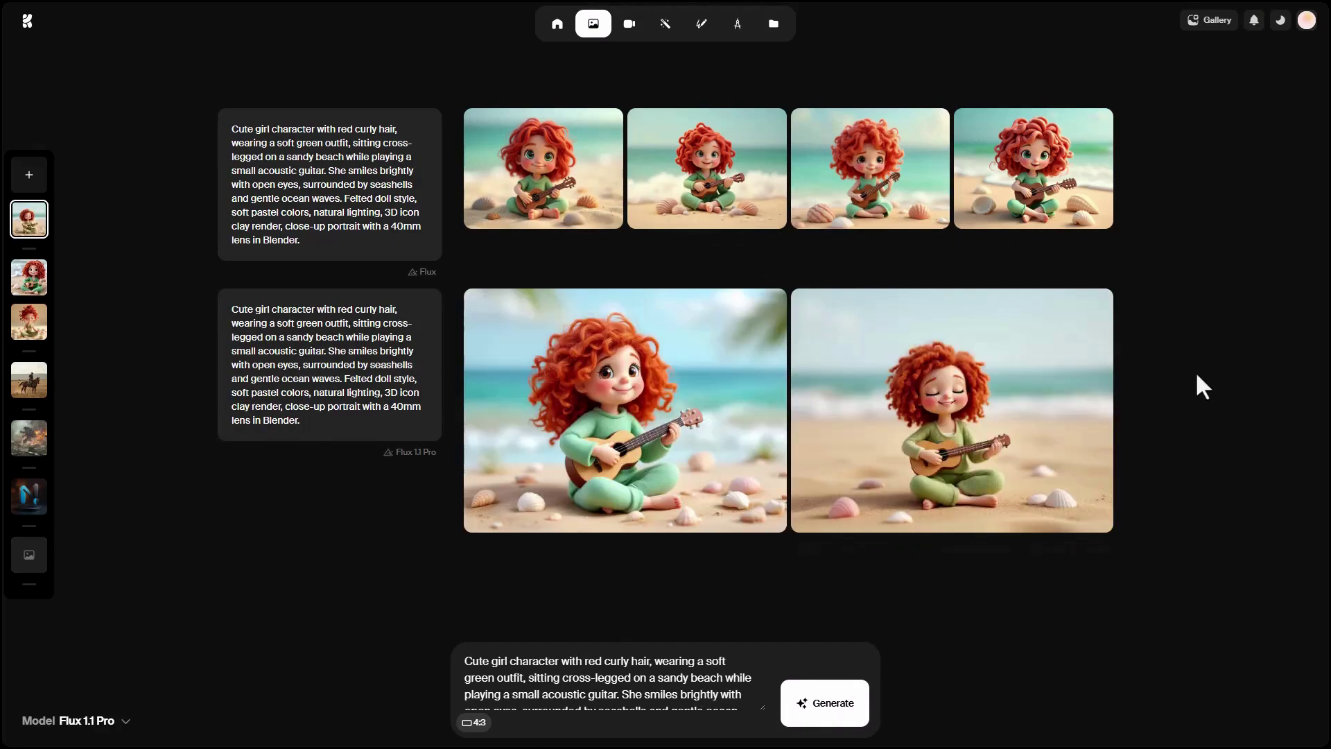
left_click(806, 457)
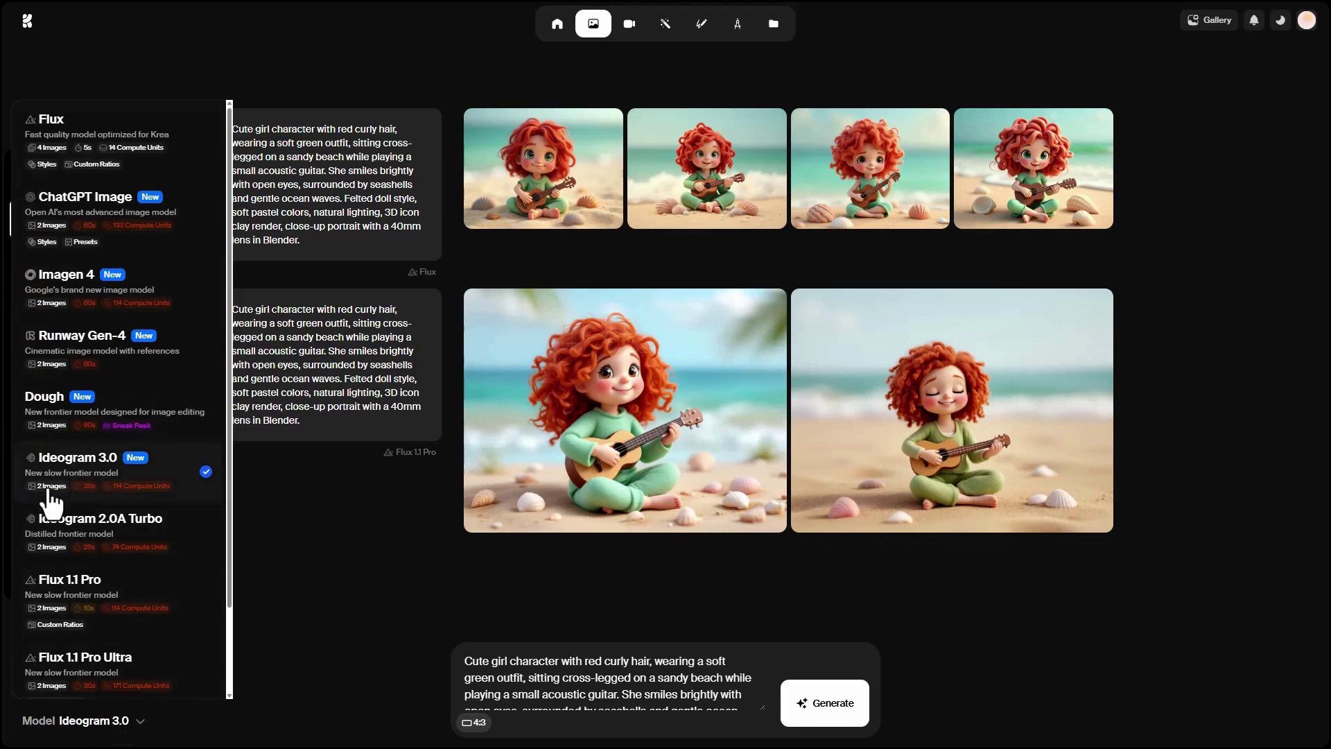
Step: Generate Ideogram 3.0 versions, preview two of them, then enlarge the eyes-closed Flux 1.1 Pro image
left_click(849, 718)
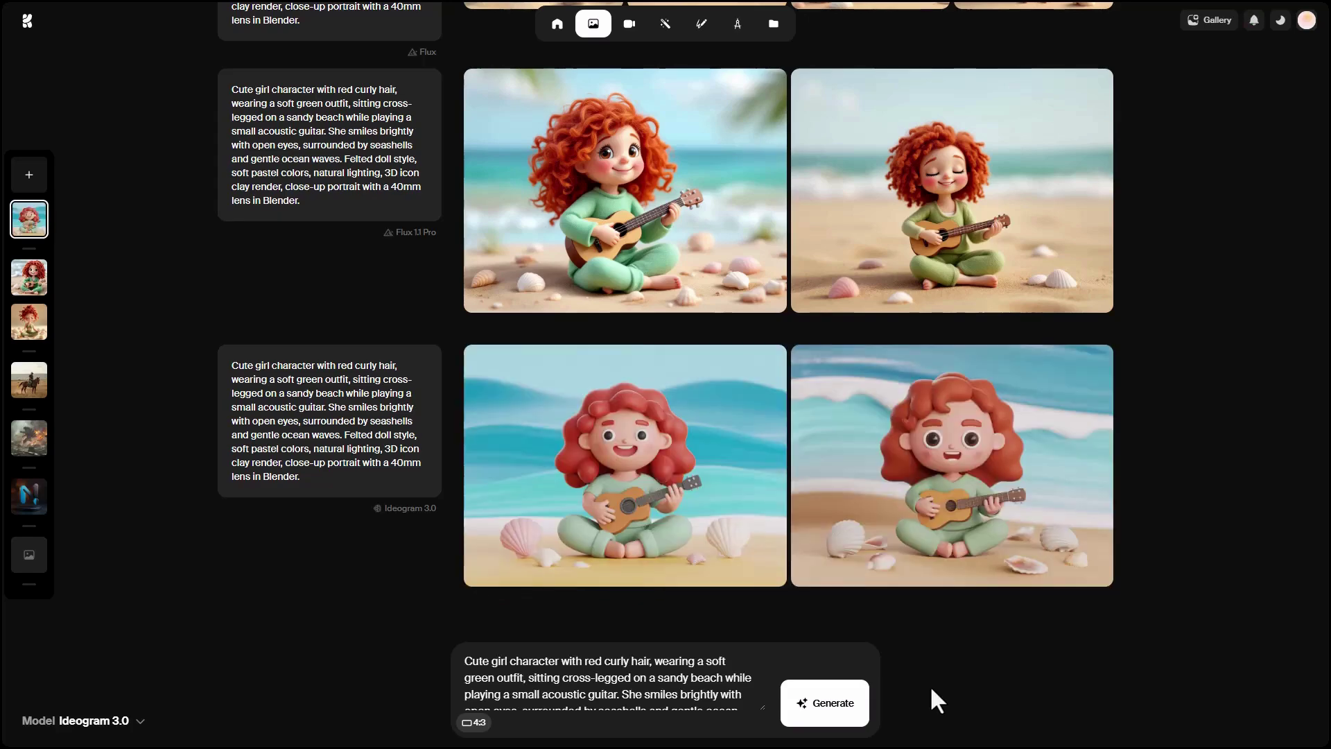
left_click(627, 472)
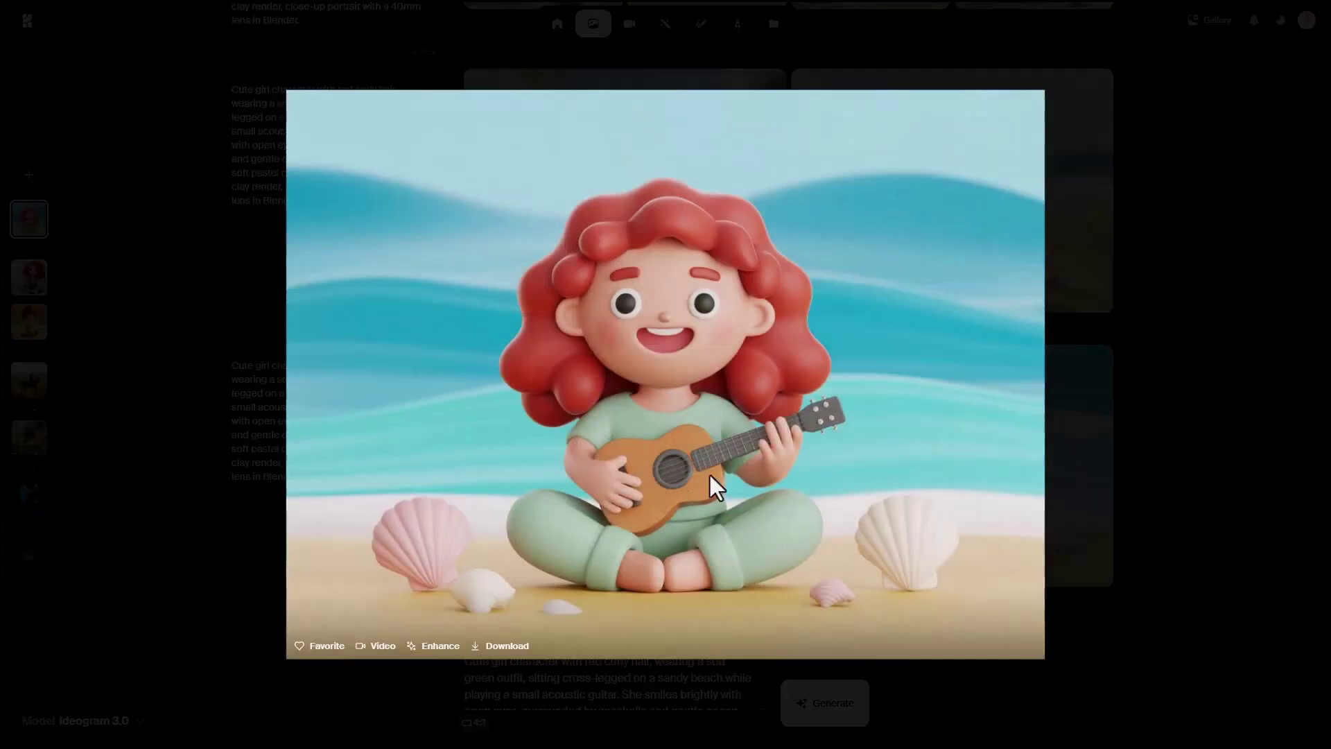
left_click(1102, 392)
left_click(1001, 463)
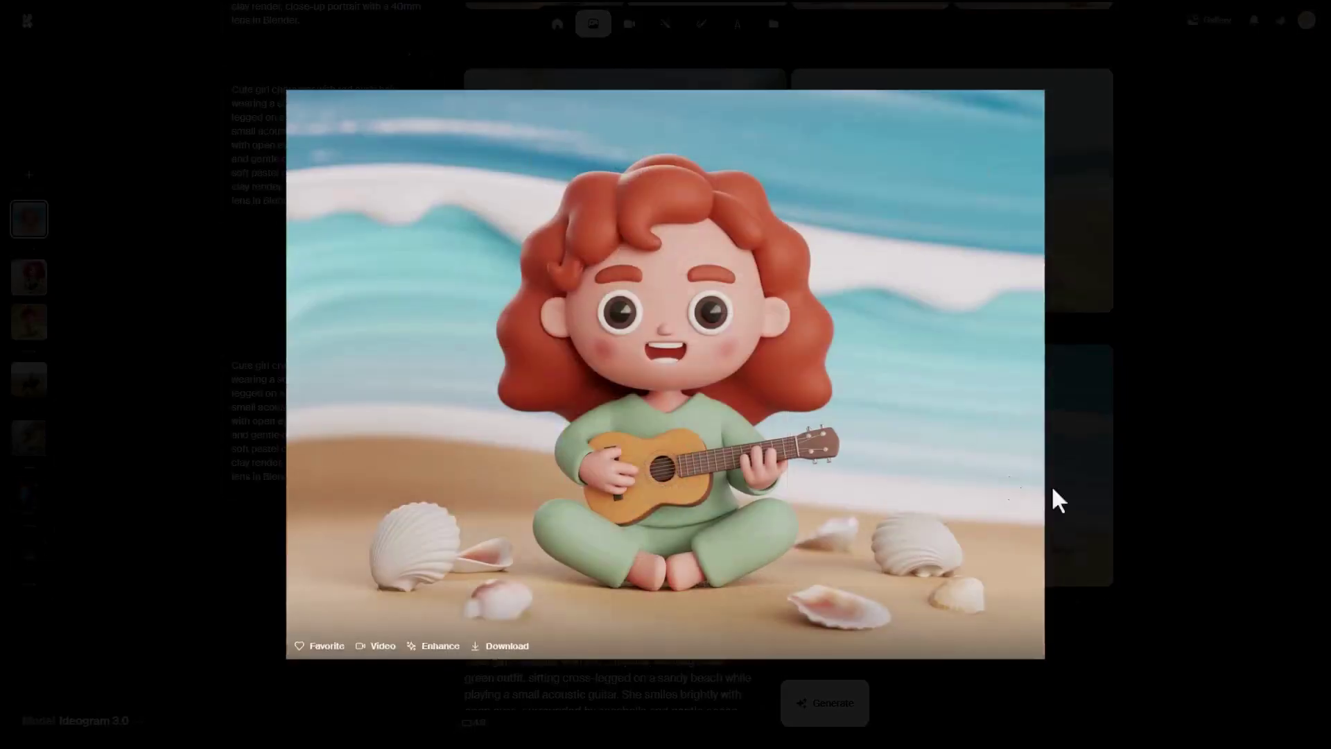
left_click(1102, 438)
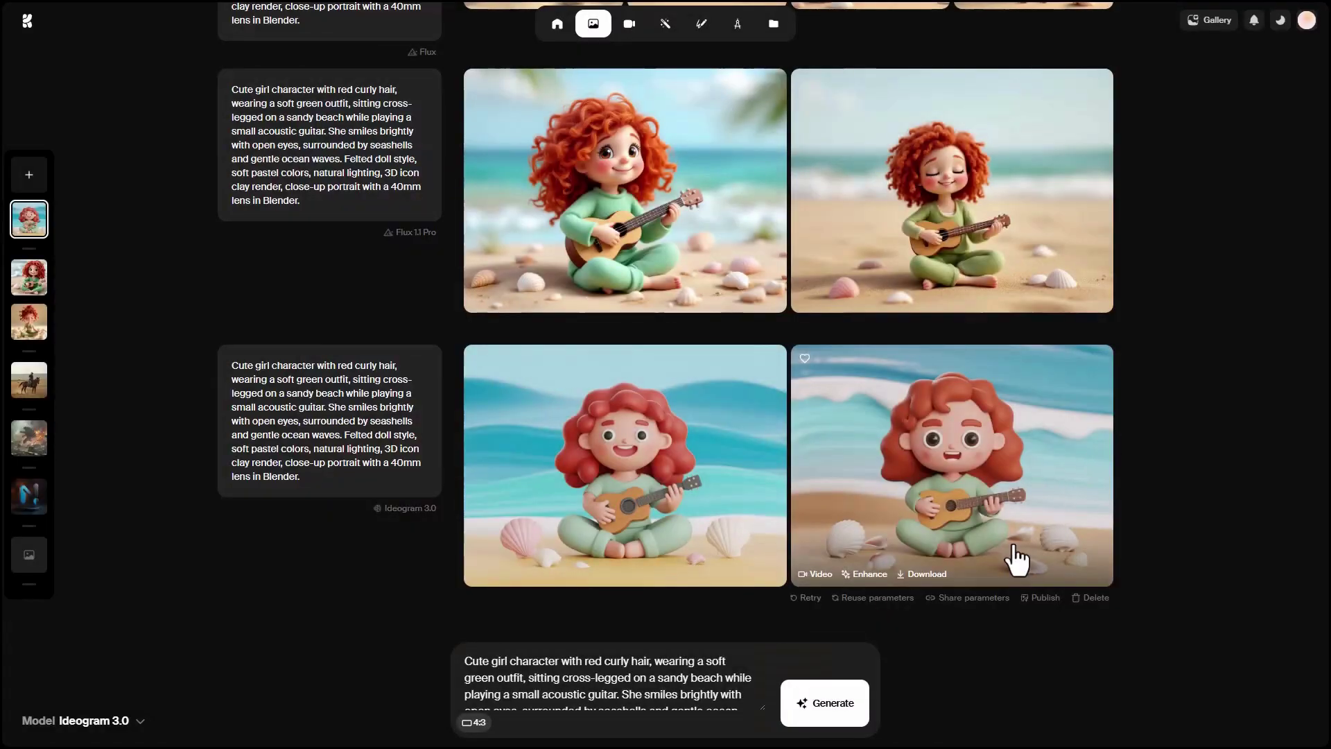
scroll(1016, 558, "up", 3)
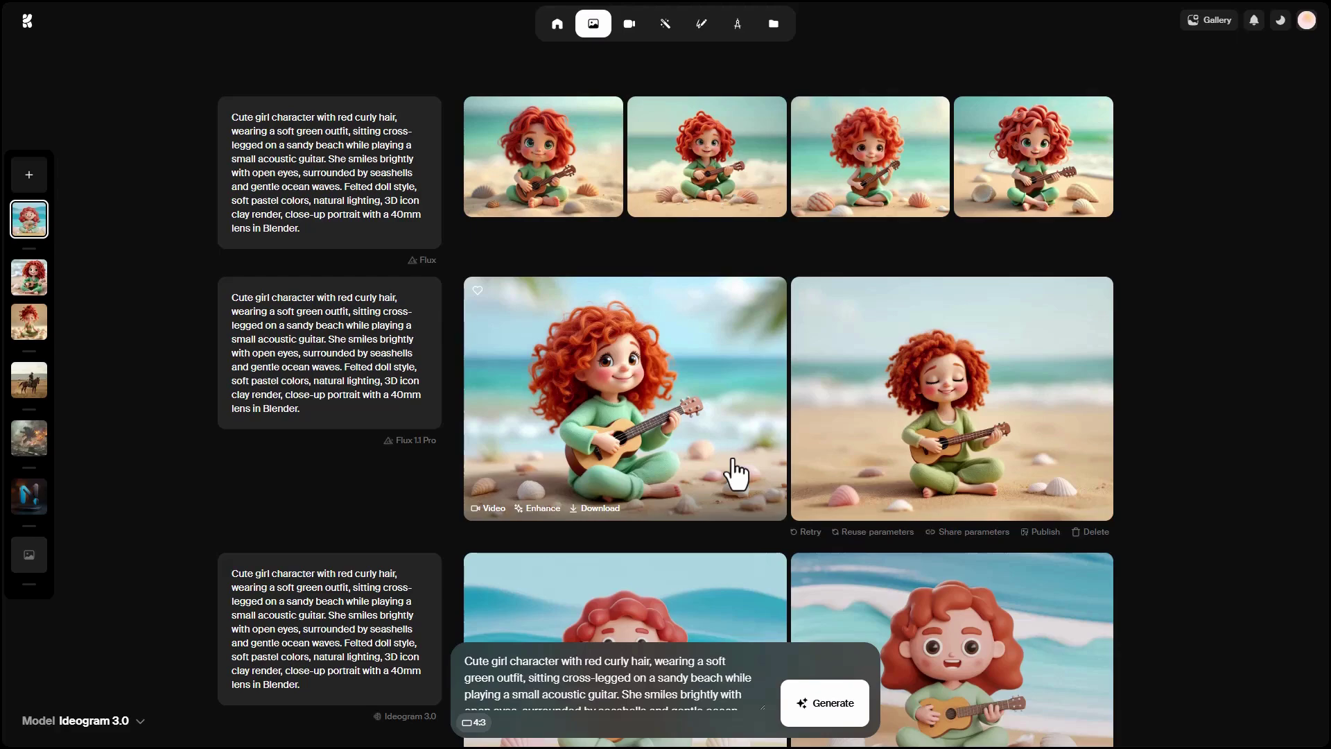
left_click(989, 382)
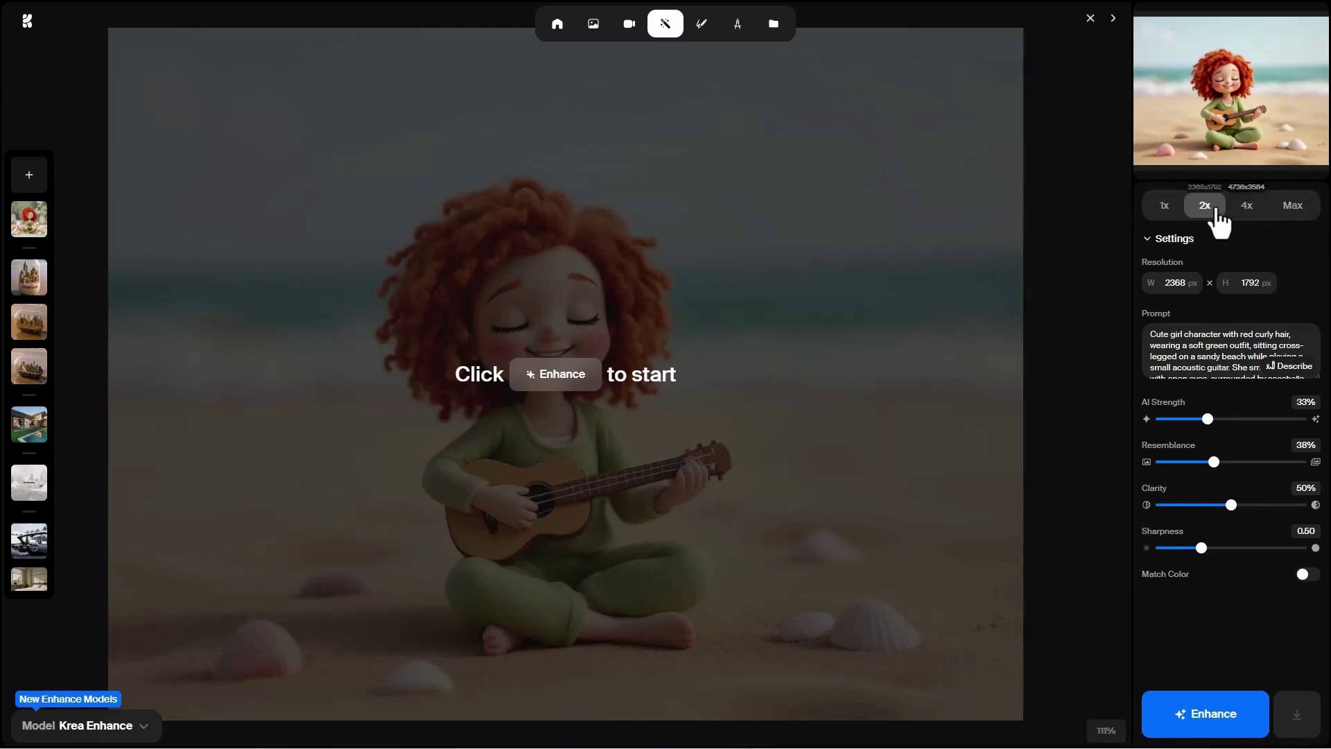
Step: Settle on a 2x upscale (2368×1792) after trying 1x and 4x, reviewing the AI Strength and Resemblance help
left_click(1167, 206)
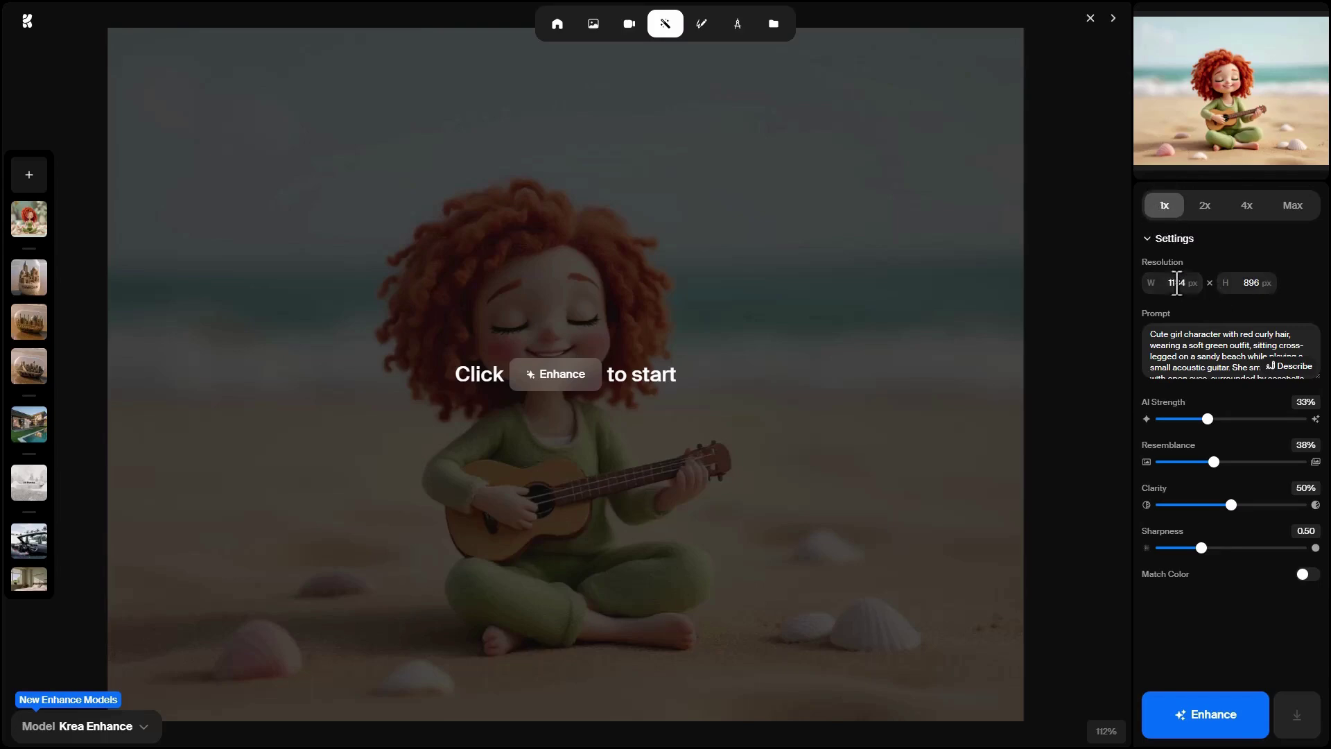
left_click(1208, 206)
left_click(1244, 206)
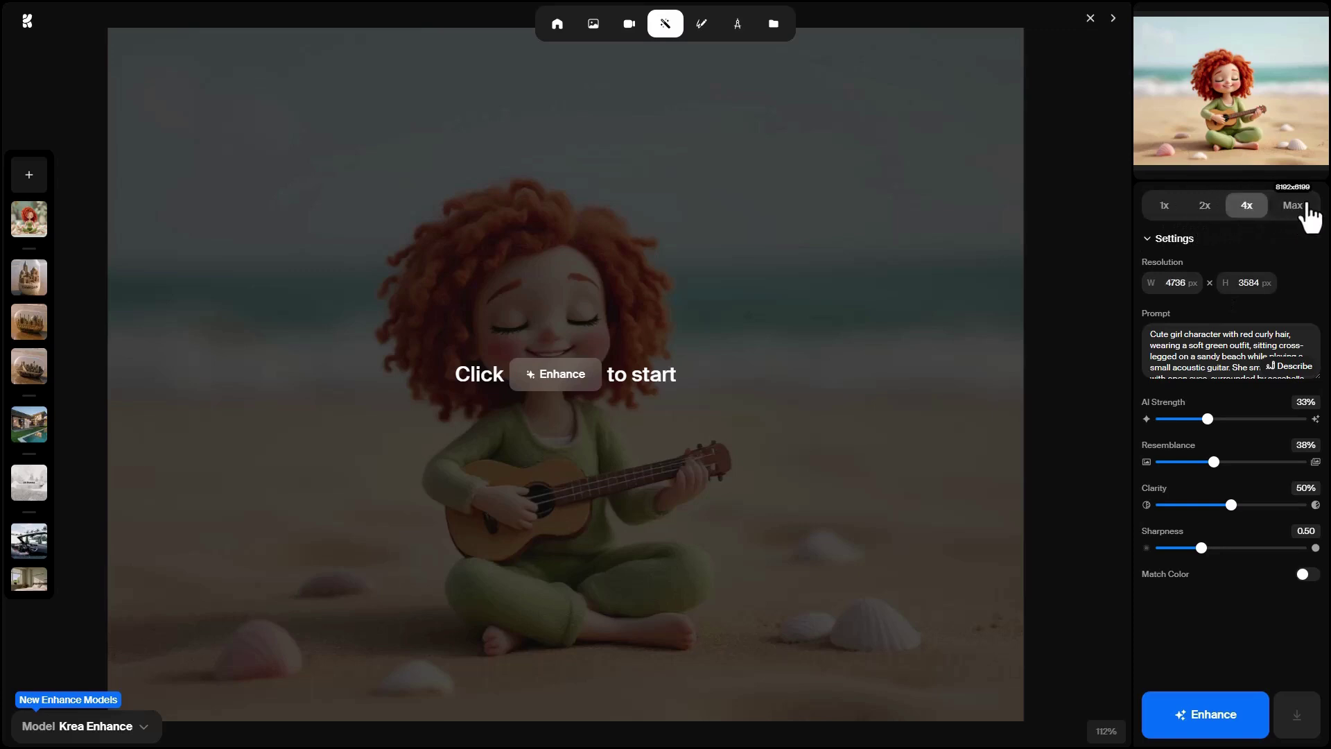
left_click(1205, 206)
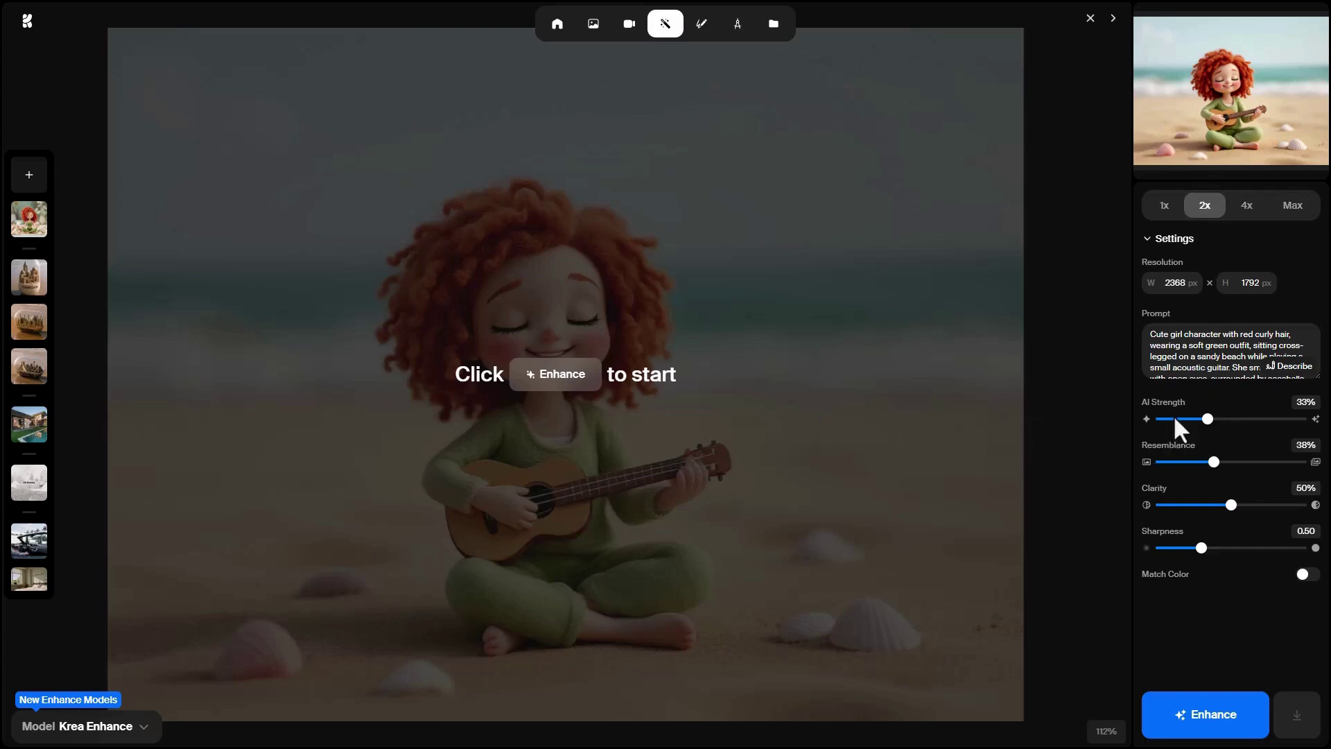
mouse_move(1160, 406)
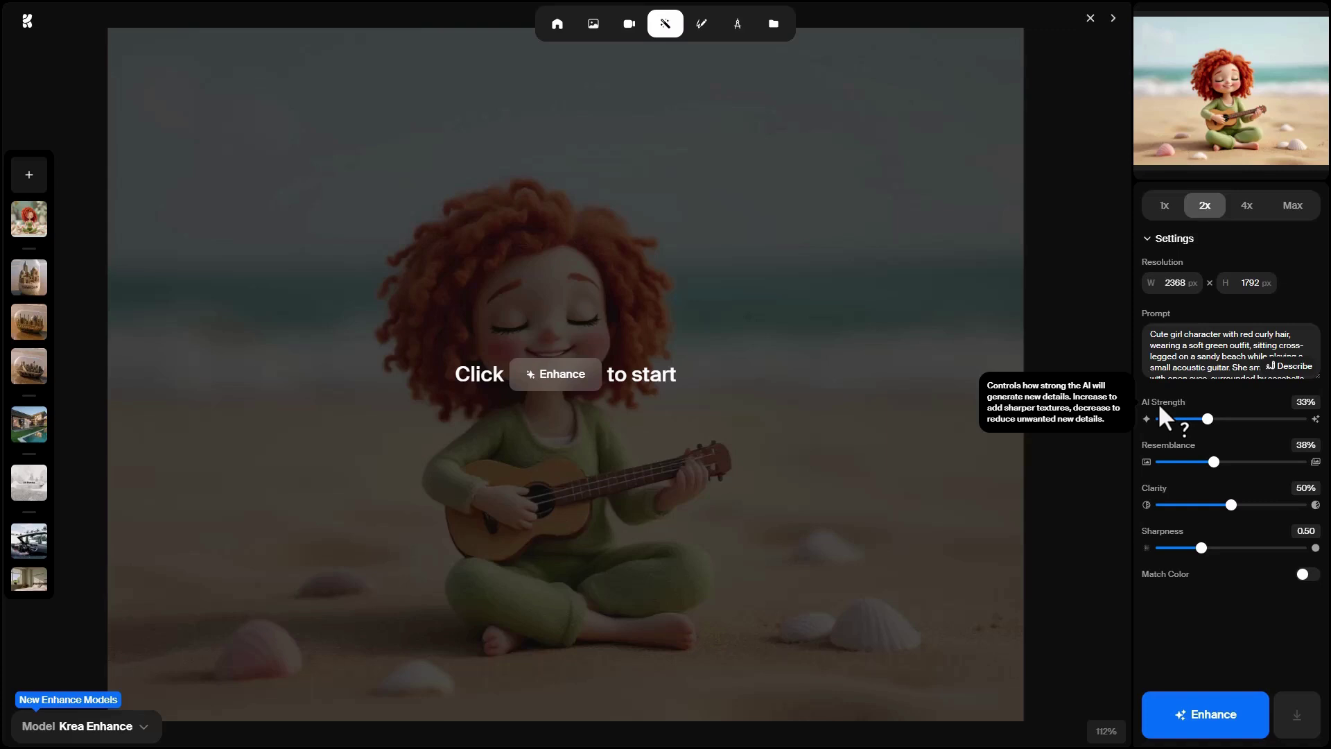
mouse_move(1182, 448)
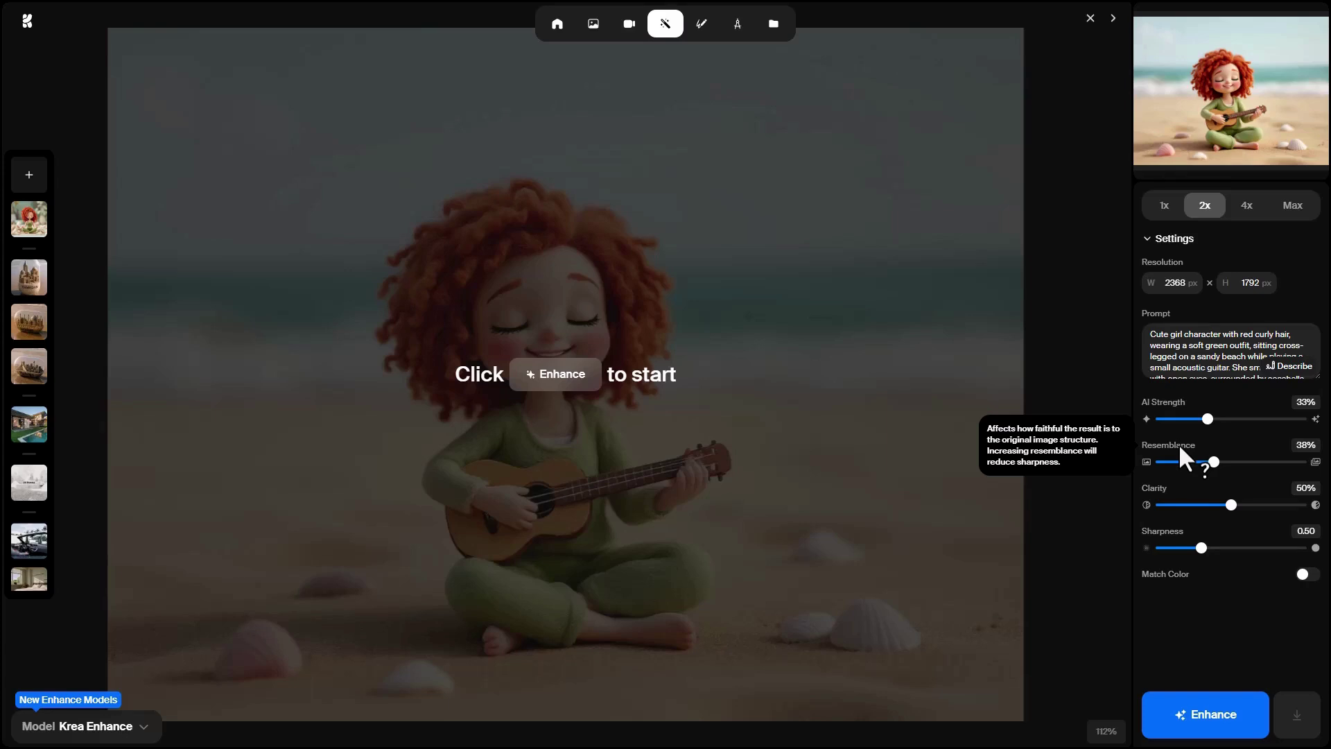
mouse_move(1162, 493)
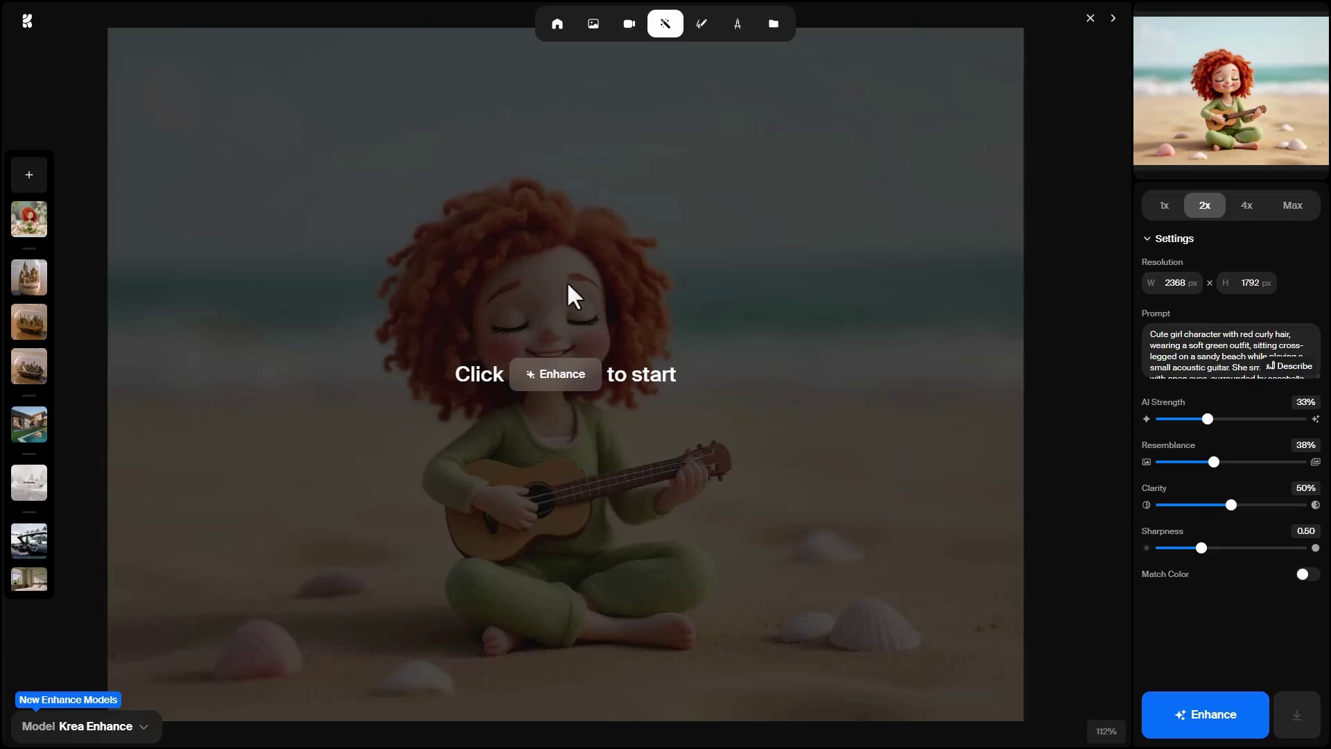
Step: Run the 2x enhance and drag the before/after divider across the girl's face, zoomed in
left_click(1214, 729)
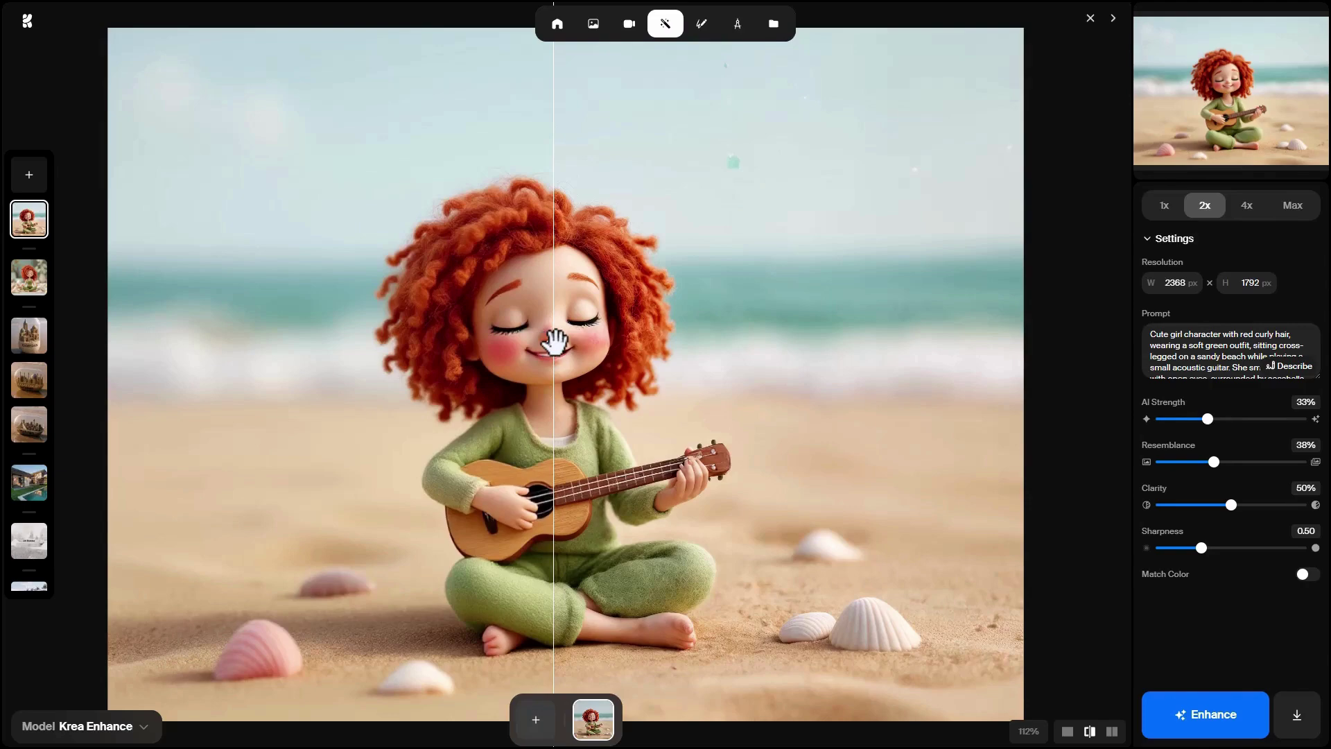
left_click_drag(576, 339, 775, 354)
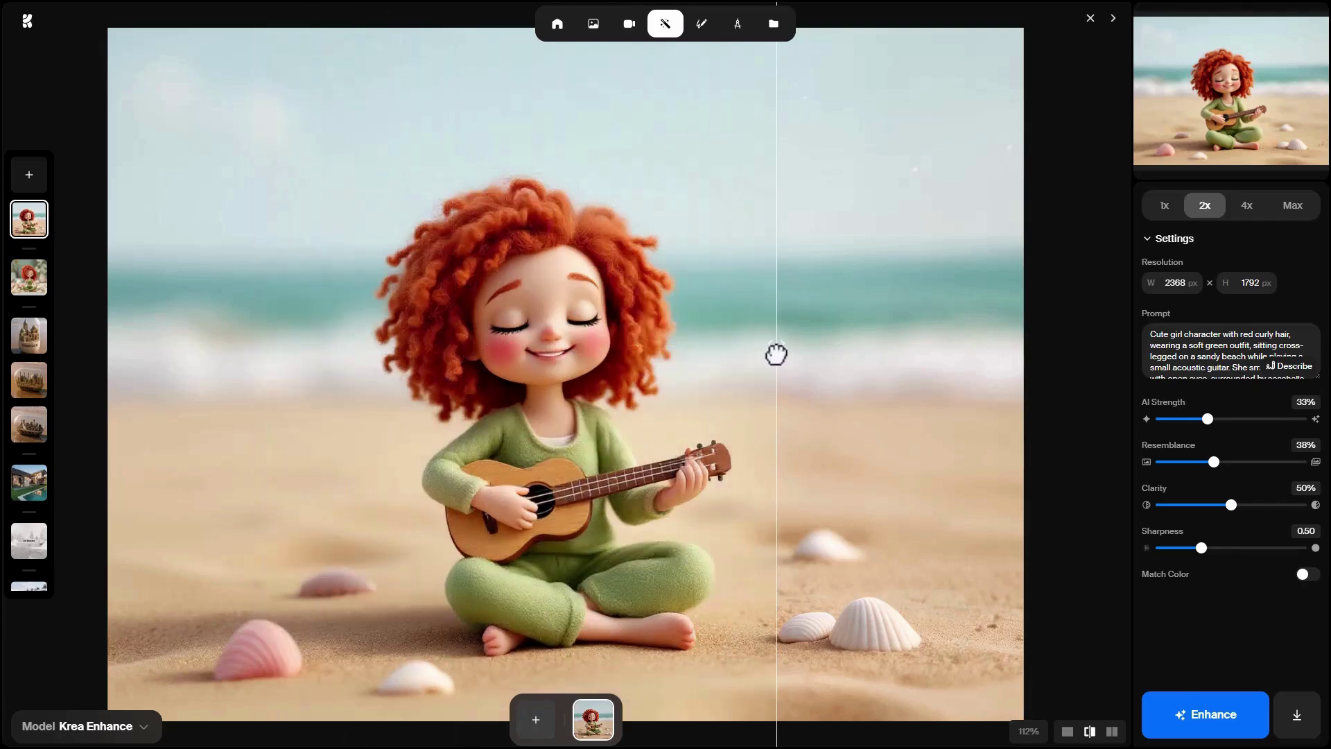
scroll(589, 497, "up", 3)
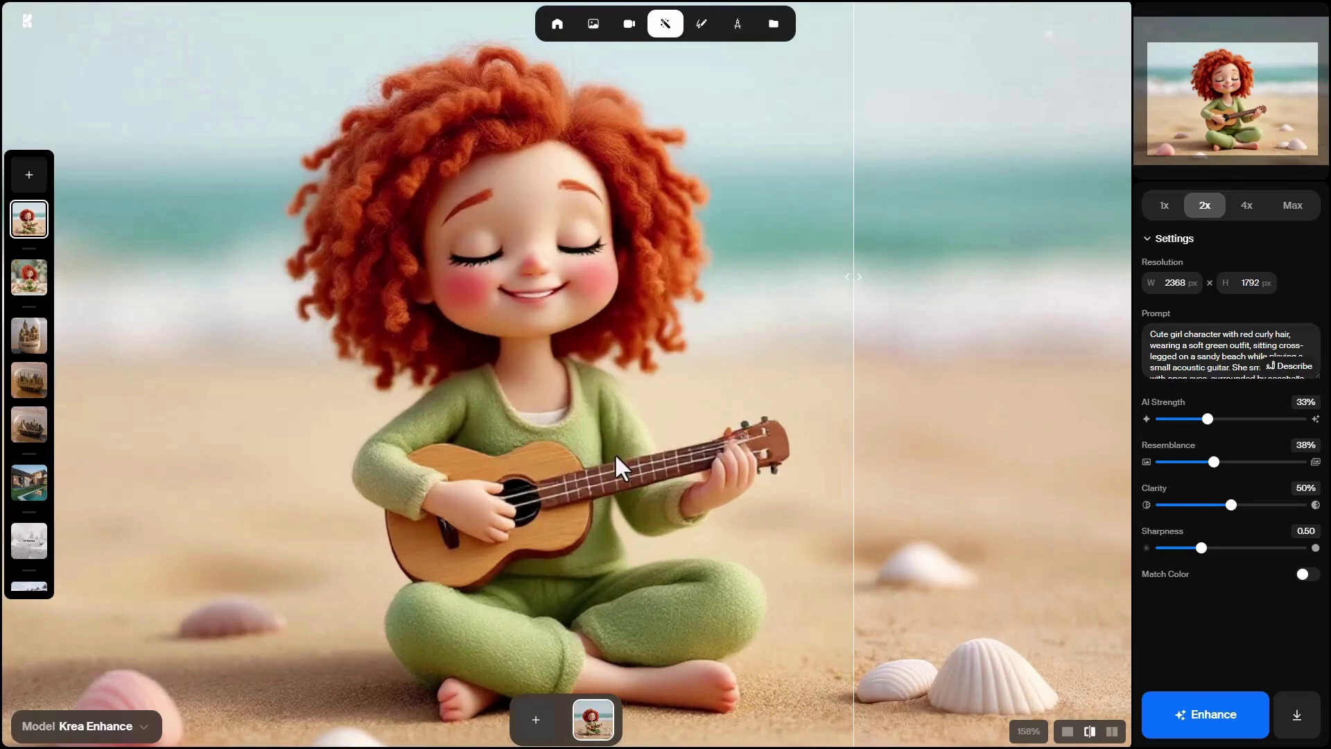
left_click_drag(856, 280, 576, 375)
scroll(416, 312, "down", 4)
left_click(124, 734)
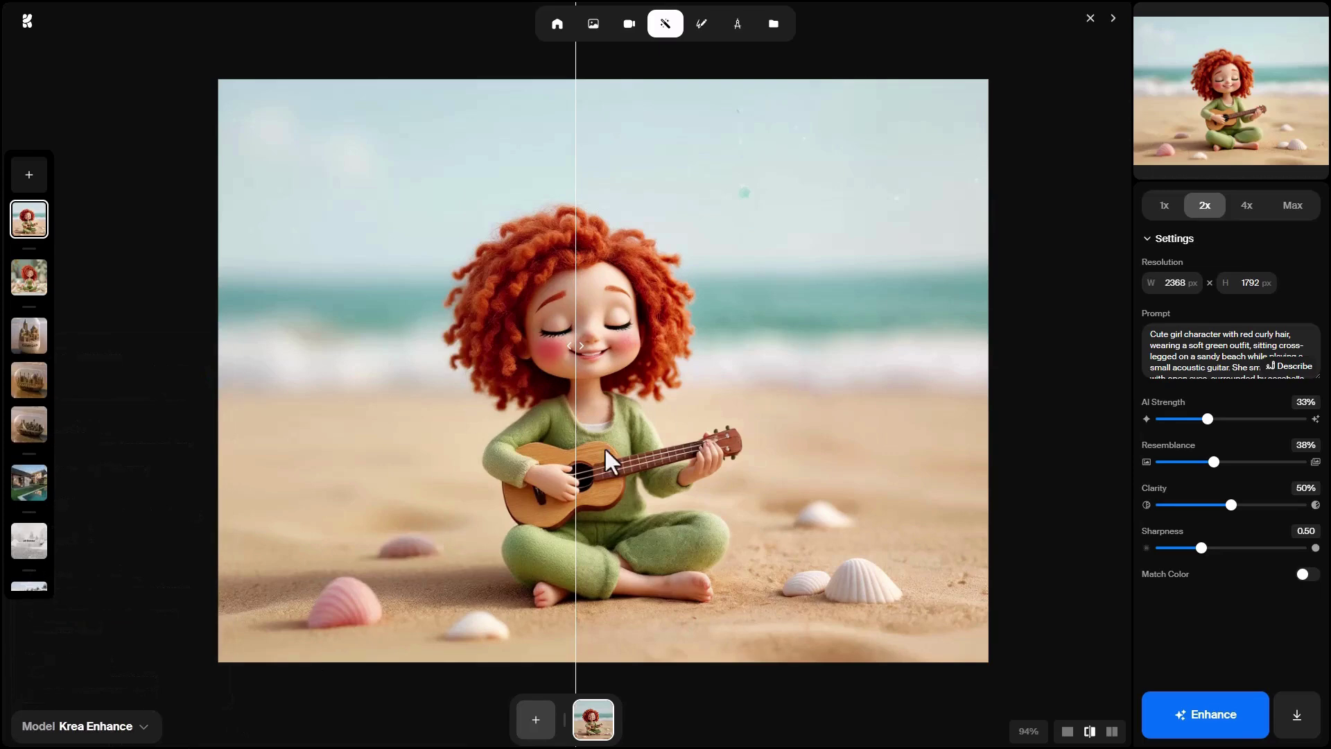
mouse_move(95, 735)
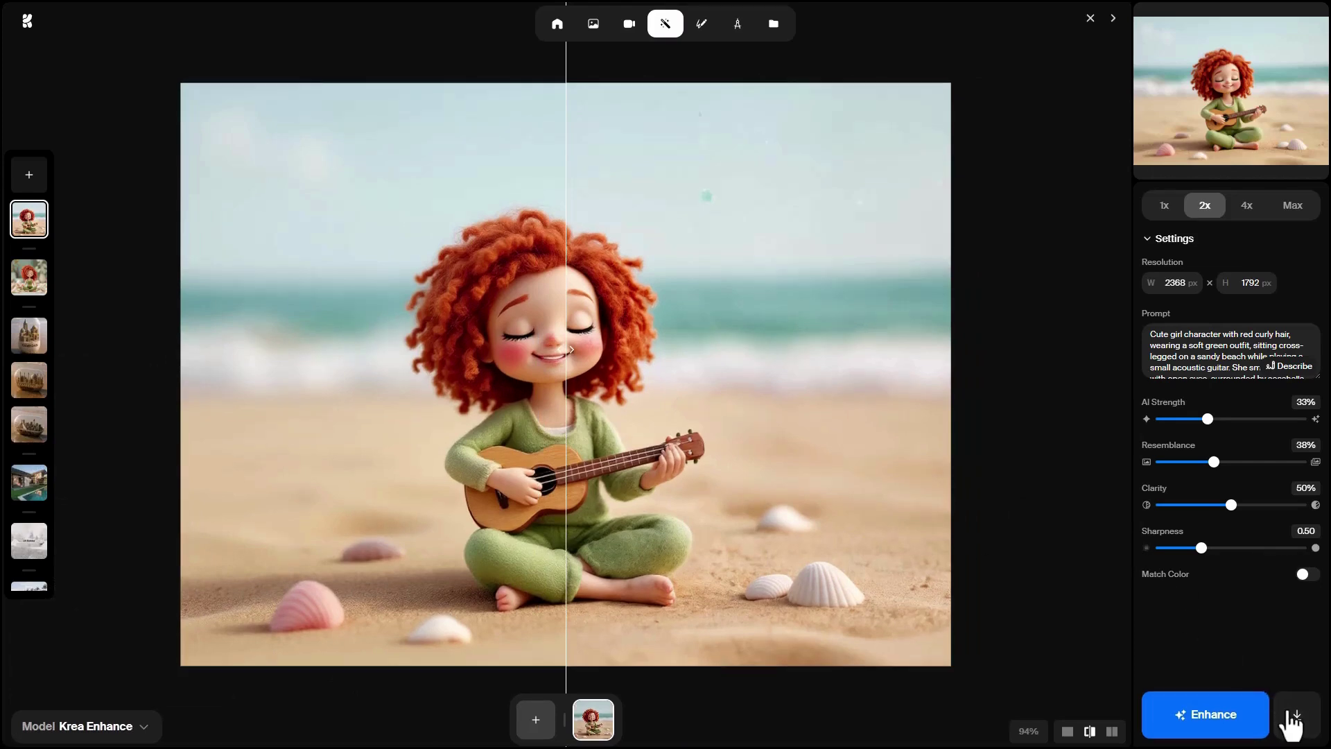
Step: Go from the Krea home page to the Video tool and check the video model list
left_click(554, 28)
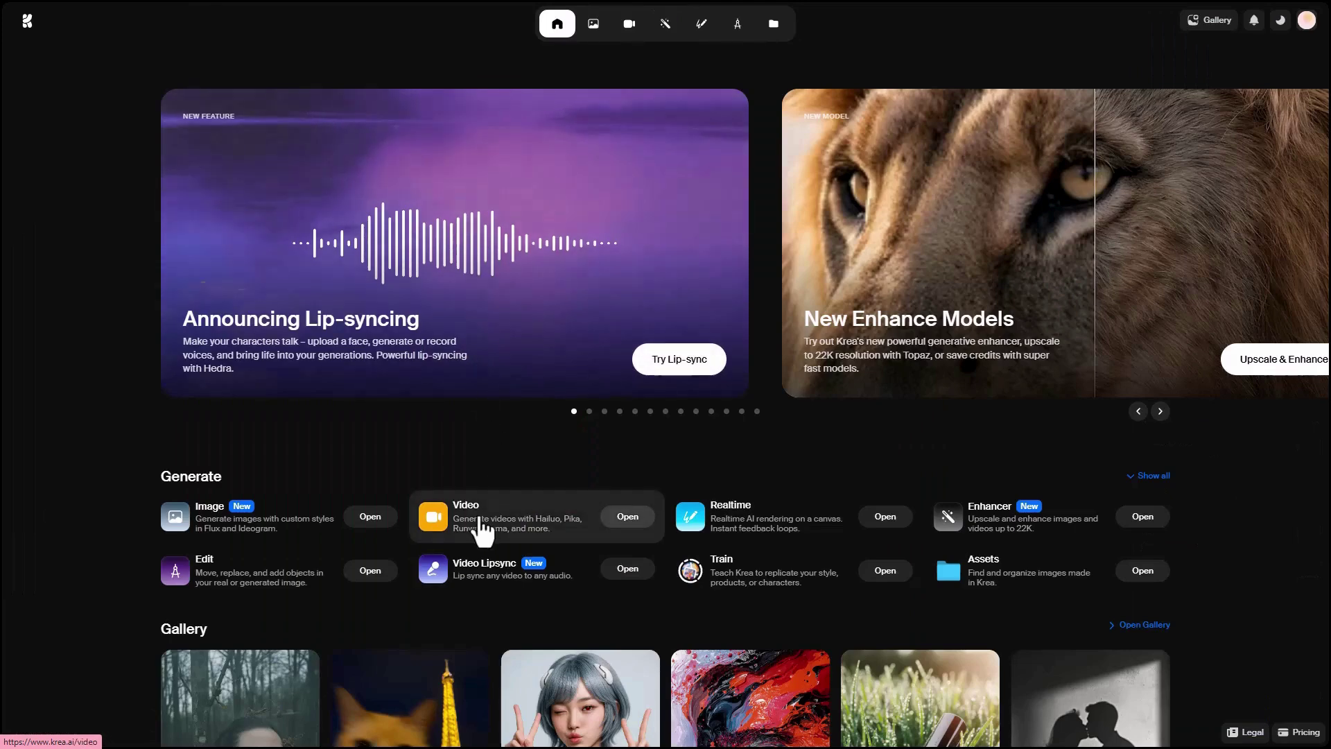
left_click(481, 521)
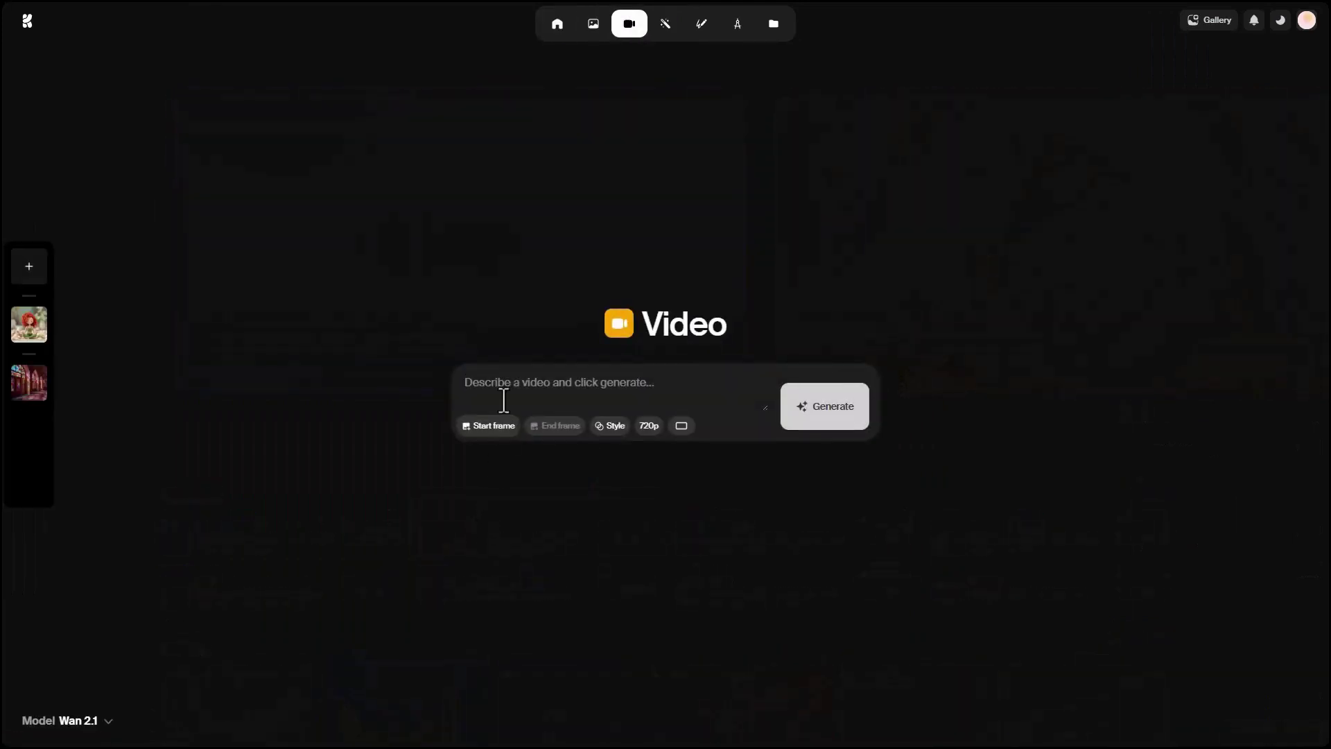
left_click(109, 722)
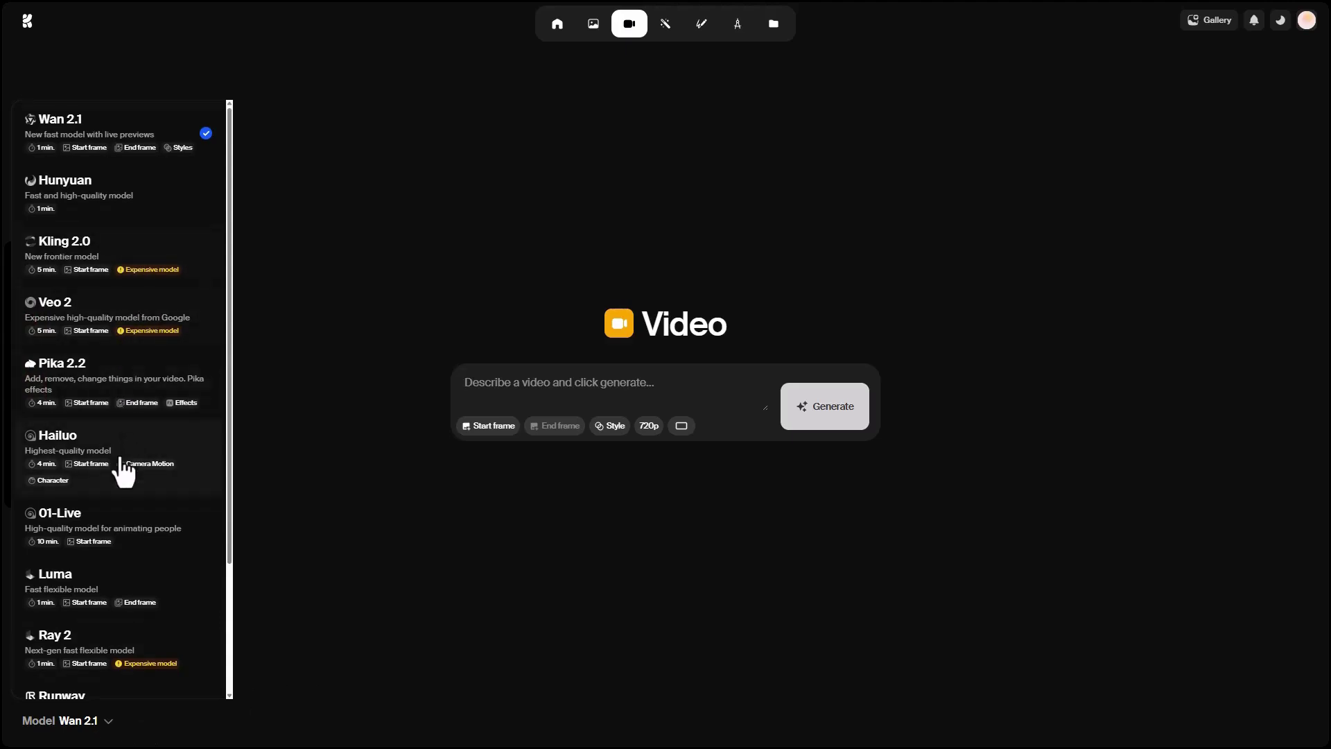
scroll(142, 601, "down", 2)
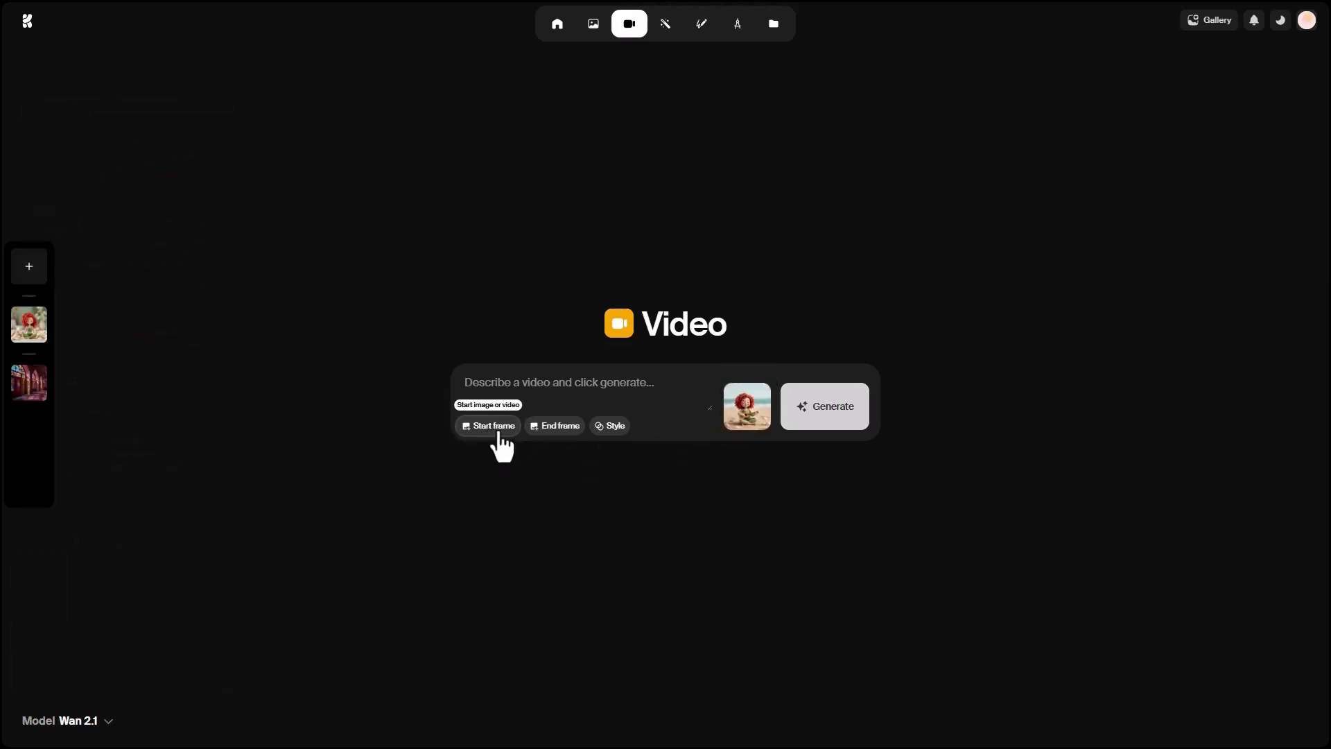
Step: Paste the video prompt of the curly red-haired girl gently strumming, eyes closed, softly smiling
left_click(479, 391)
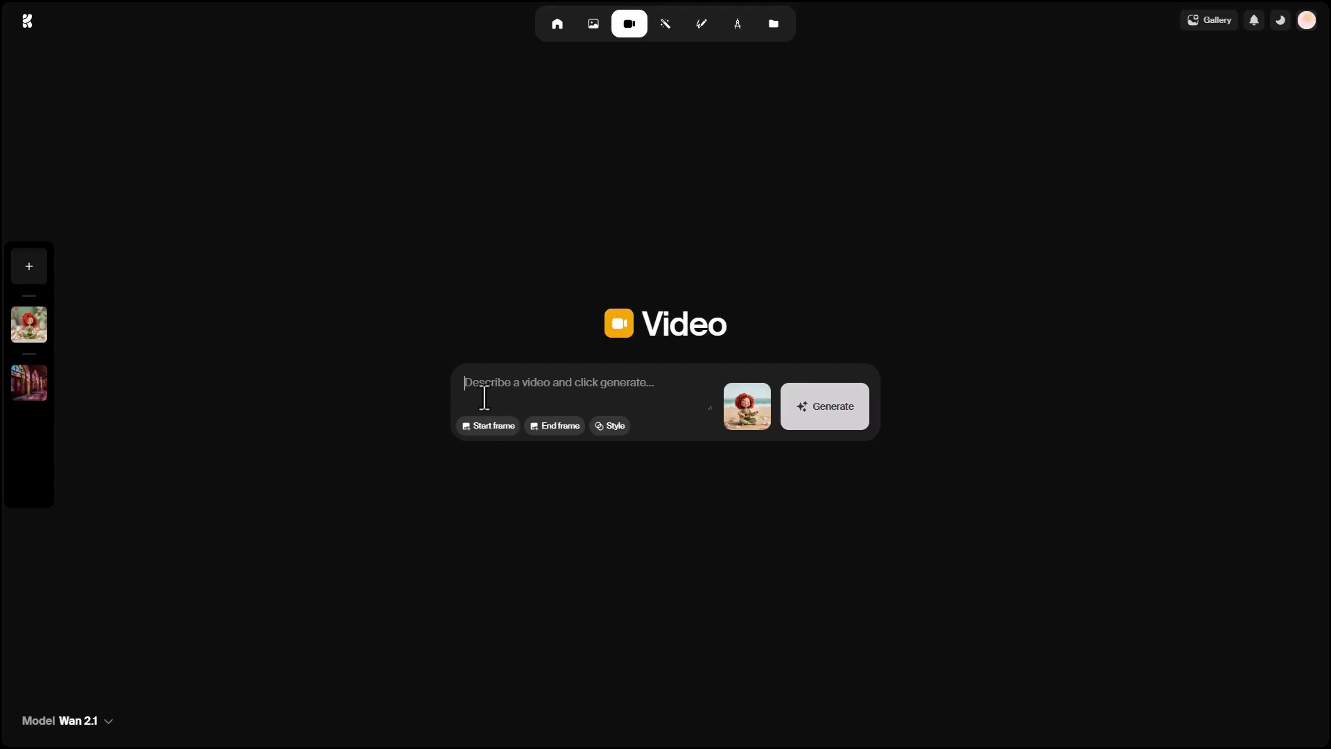
key("ctrl+v")
scroll(490, 403, "up", 3)
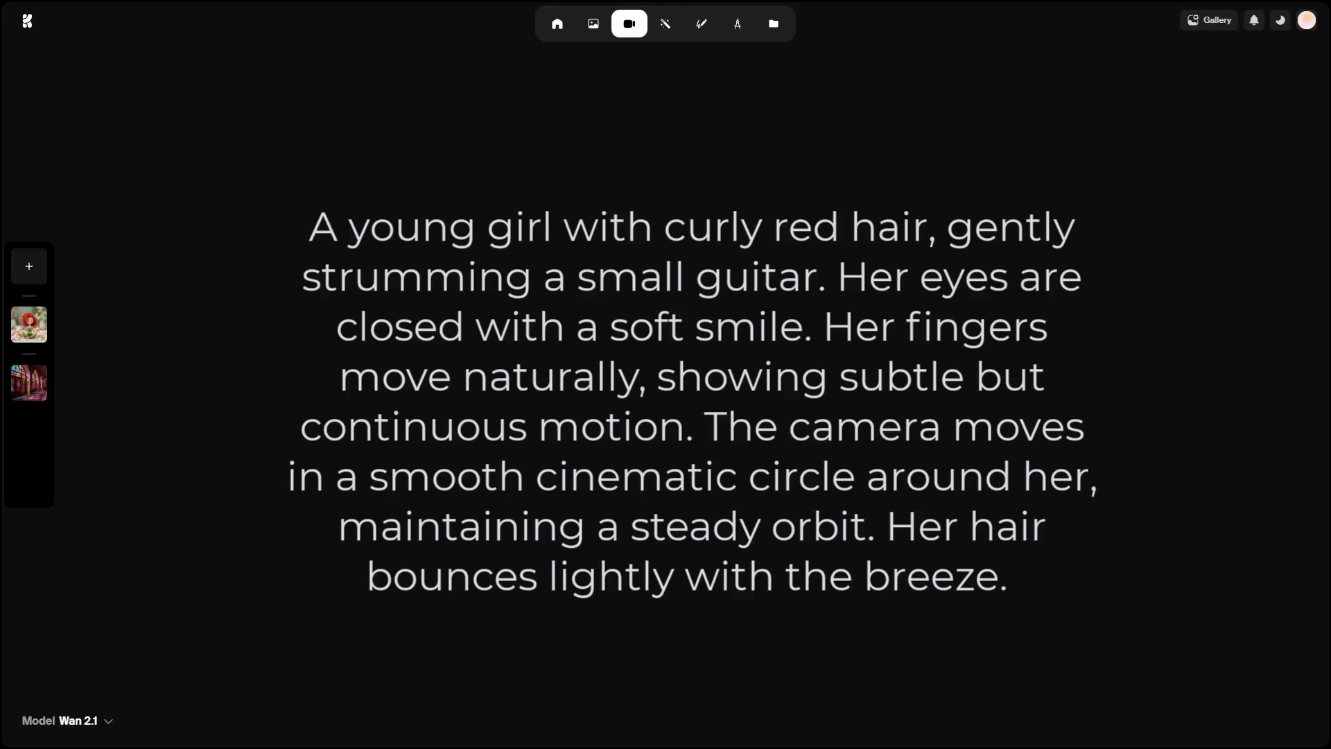
left_click(91, 725)
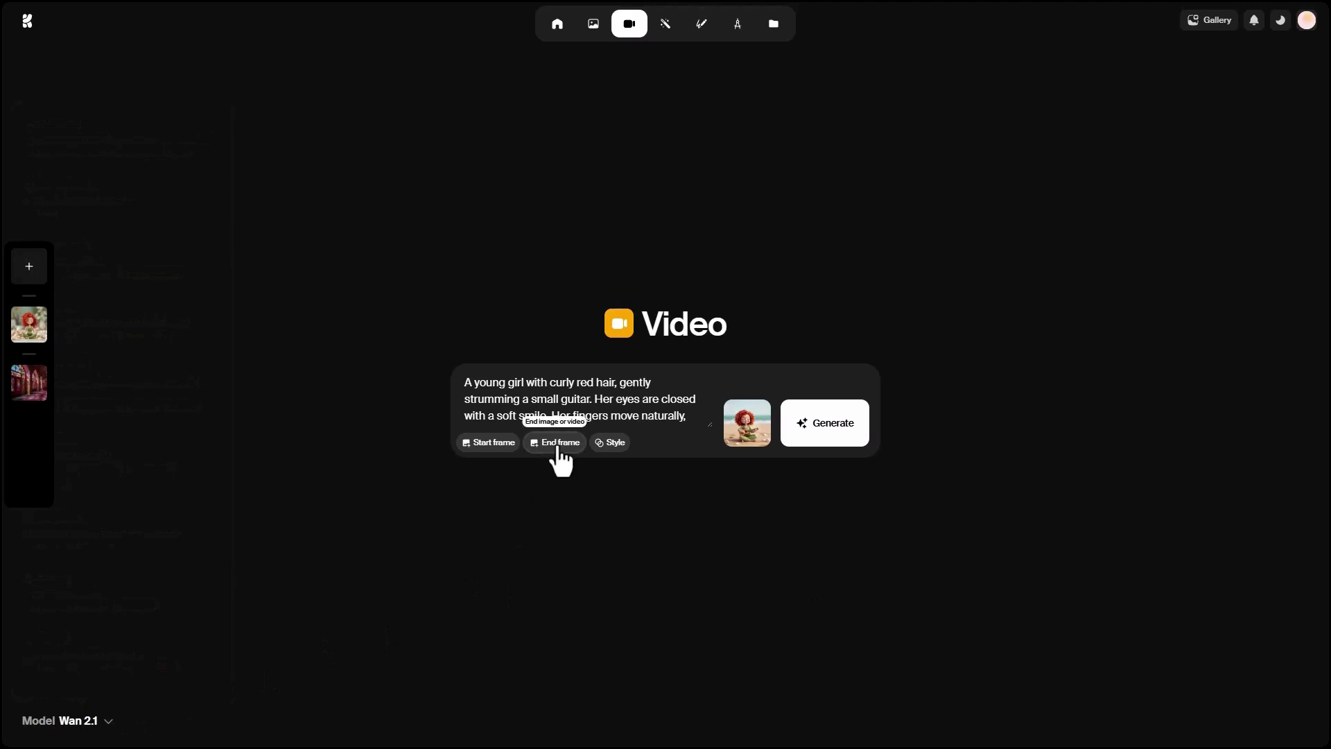
Step: Generate a 5-second Wan 2.1 clip of the girl strumming her guitar on the beach
mouse_move(741, 445)
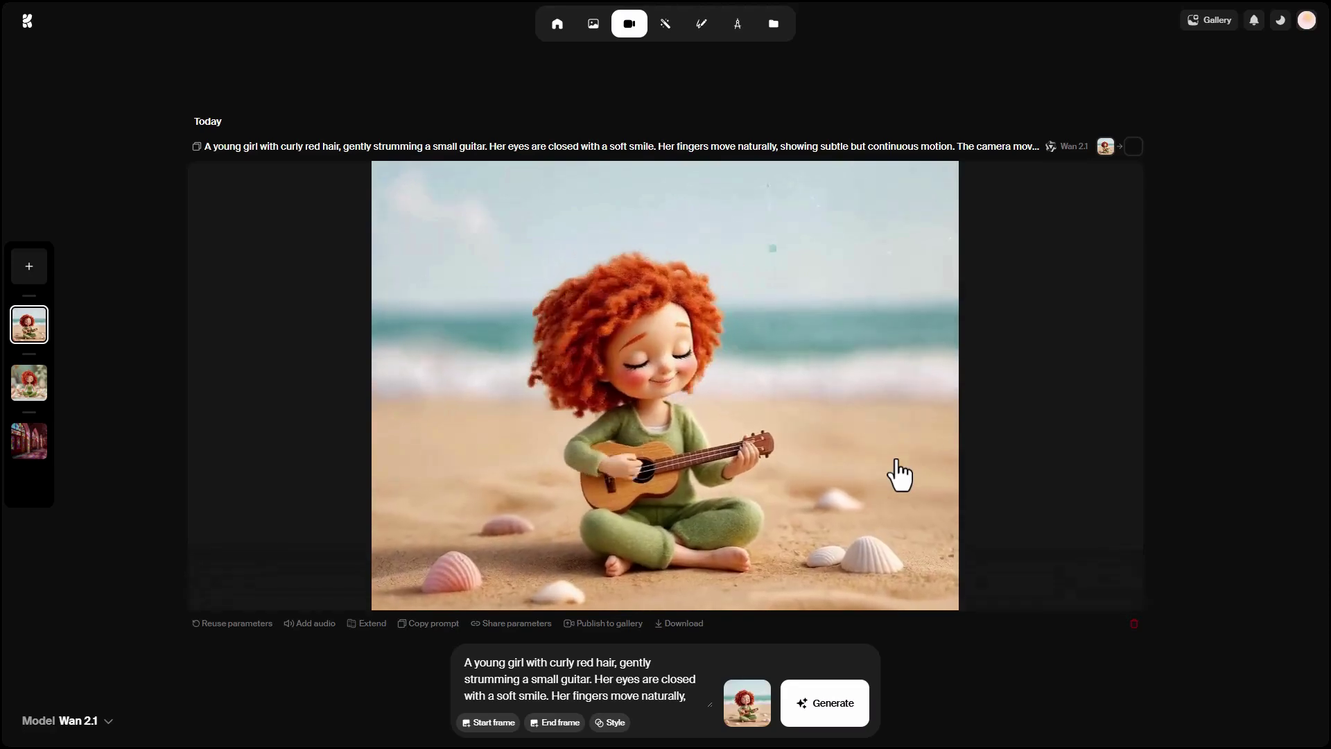
Step: Switch the video model to Kling 2.0 and generate a 5-second clip from the same prompt
left_click(62, 721)
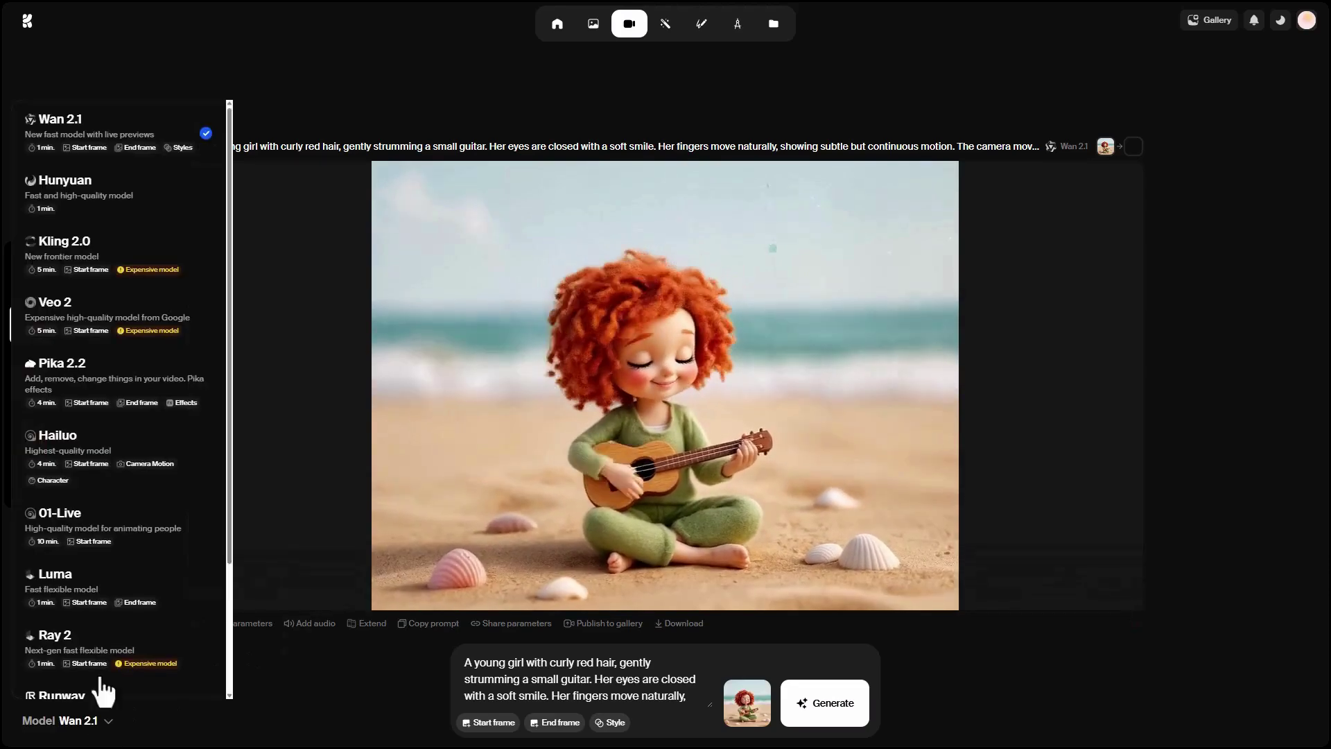
left_click(130, 264)
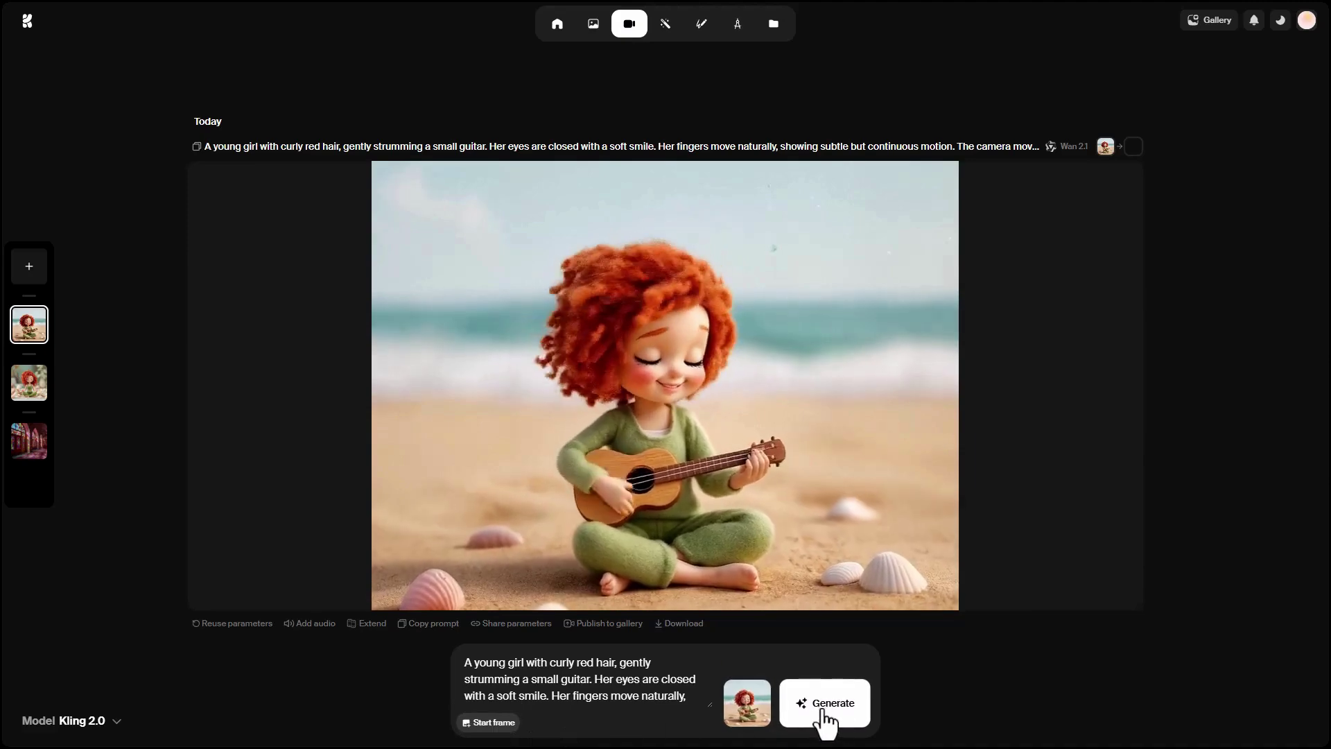
left_click(836, 718)
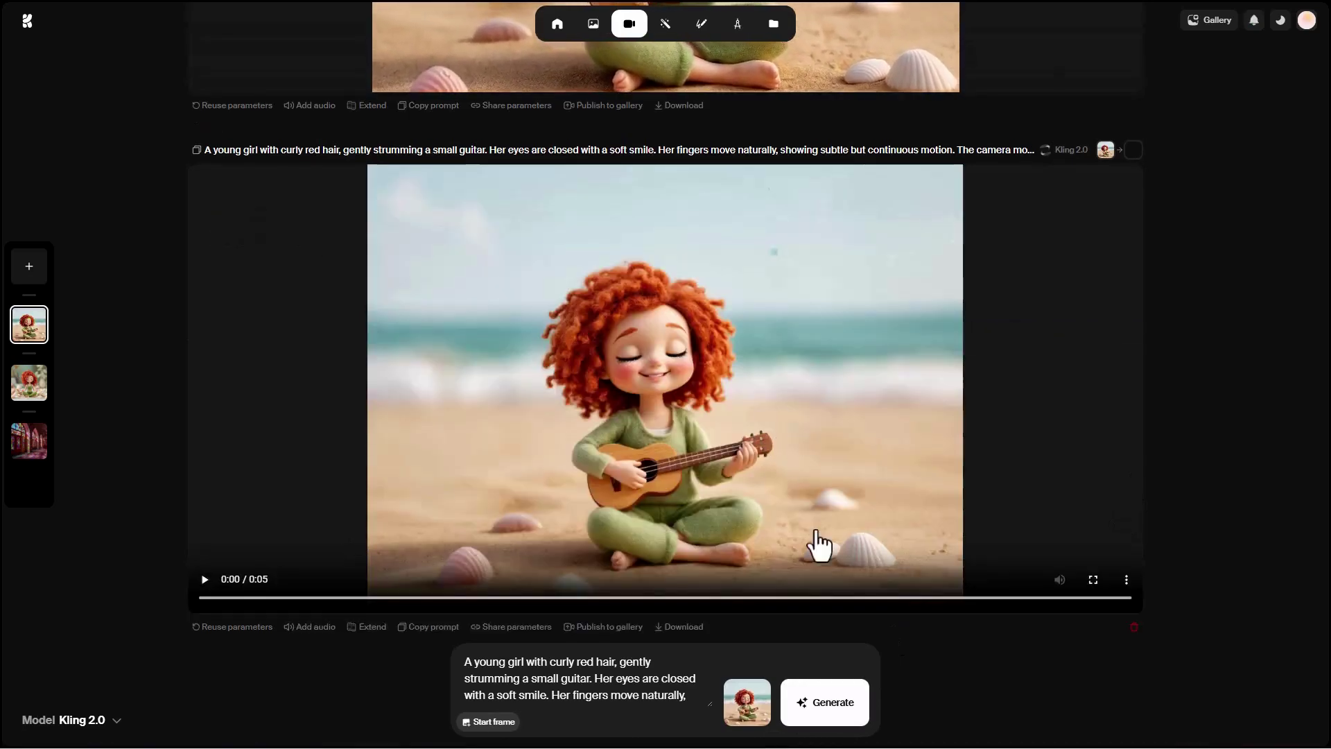
Step: Play the Kling 2.0 clip full screen, then exit full screen and scroll down the results
left_click(1094, 581)
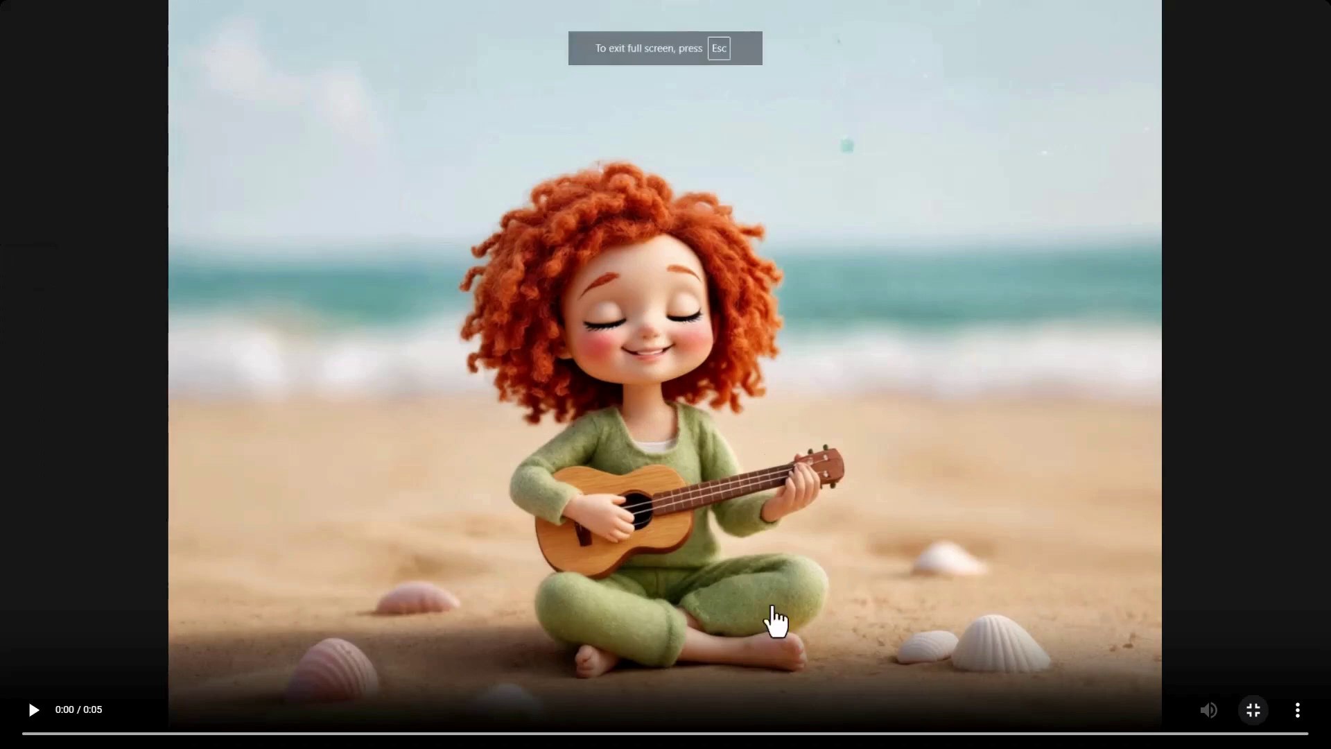
left_click(33, 719)
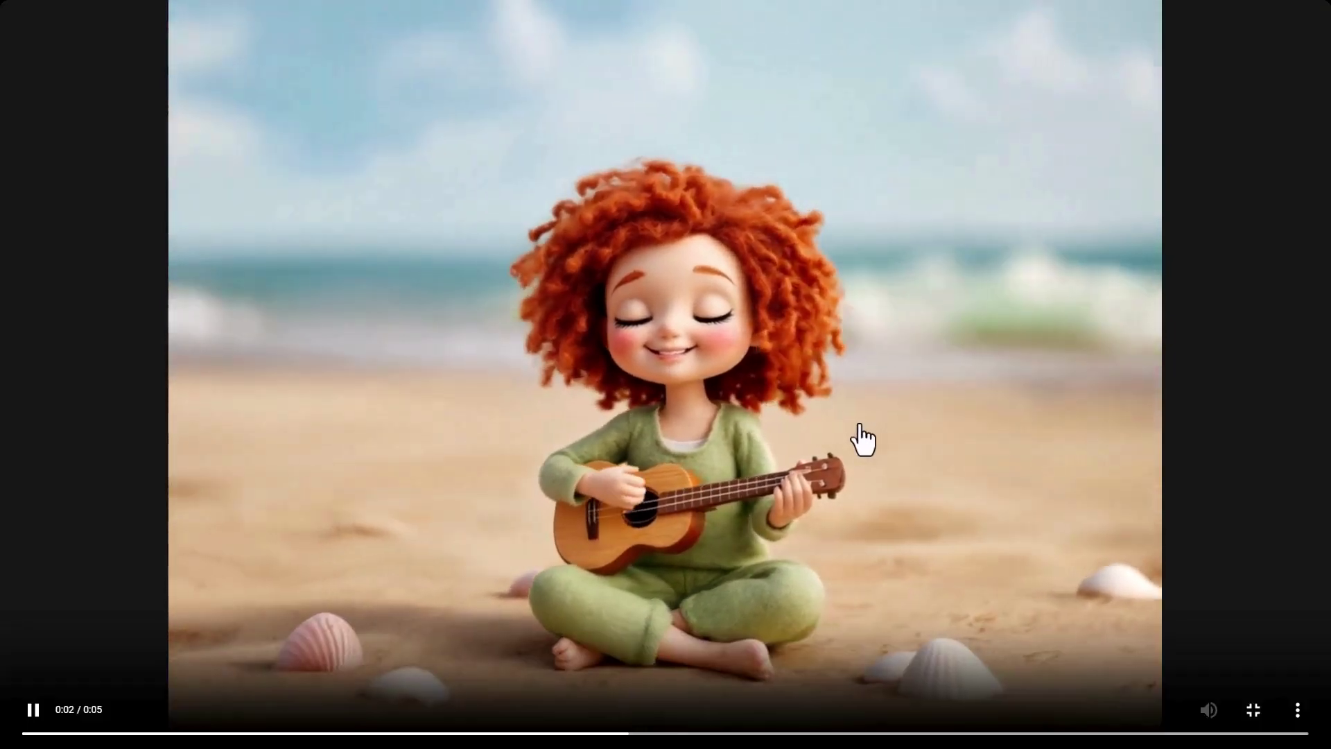
double_click(856, 440)
scroll(732, 545, "down", 6)
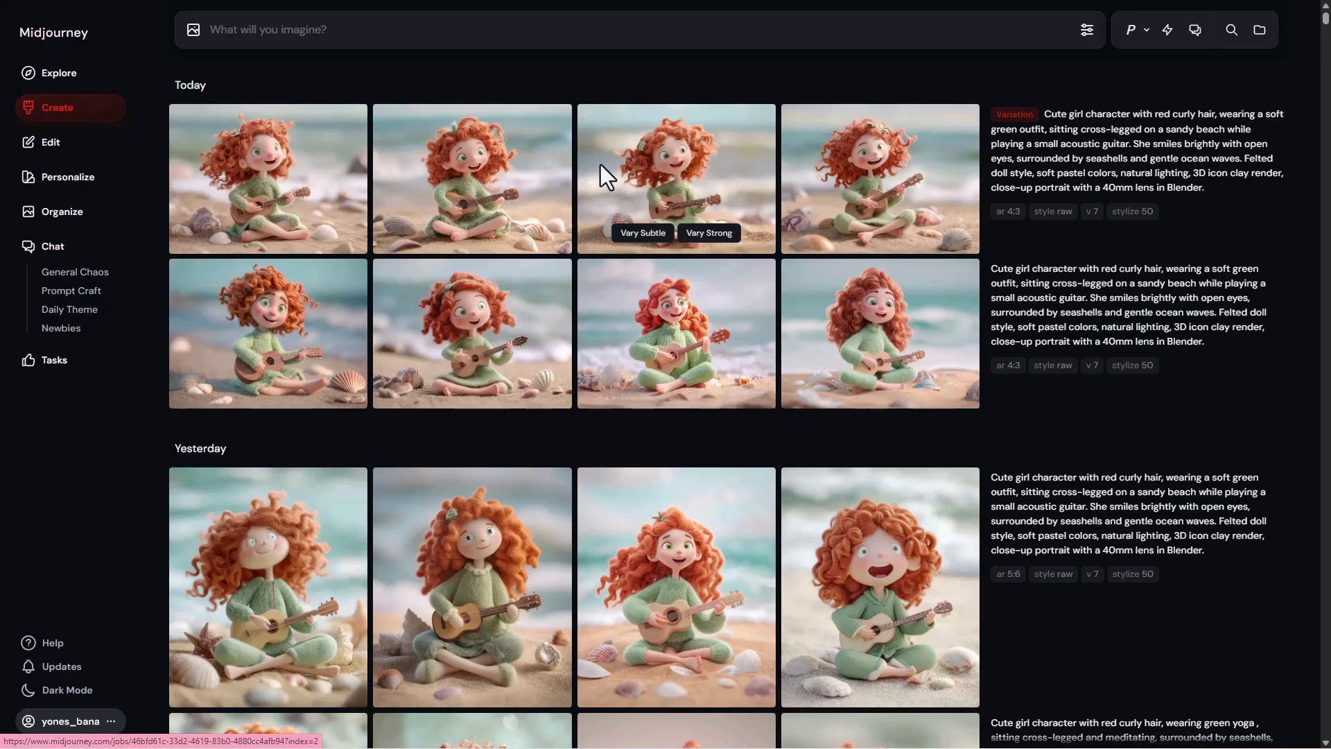
Step: Enlarge the first guitar-girl variation from today's row to see its 4:3 v7 prompt details
mouse_move(1045, 177)
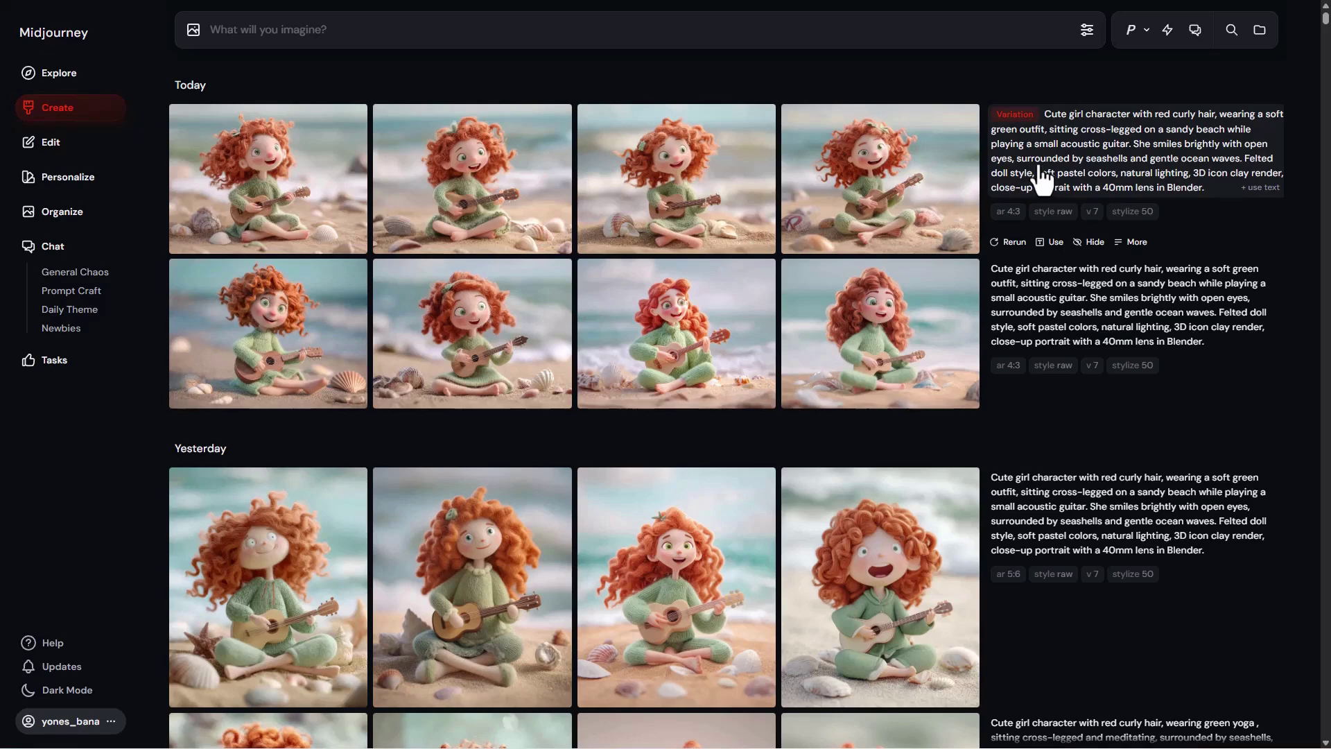
left_click(296, 173)
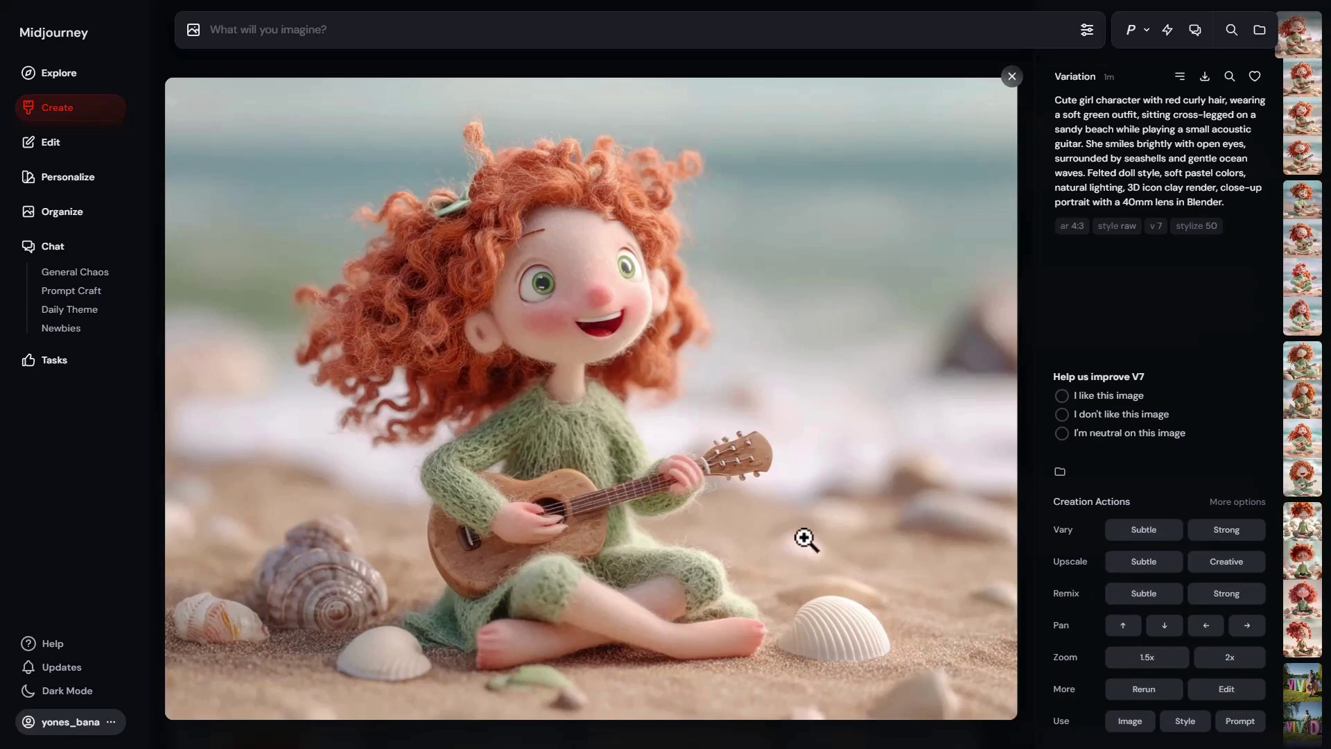
Step: Widen the guitar-girl image to a 16:9 canvas in the editor and erase the beach along her left, bottom and right
left_click(1203, 690)
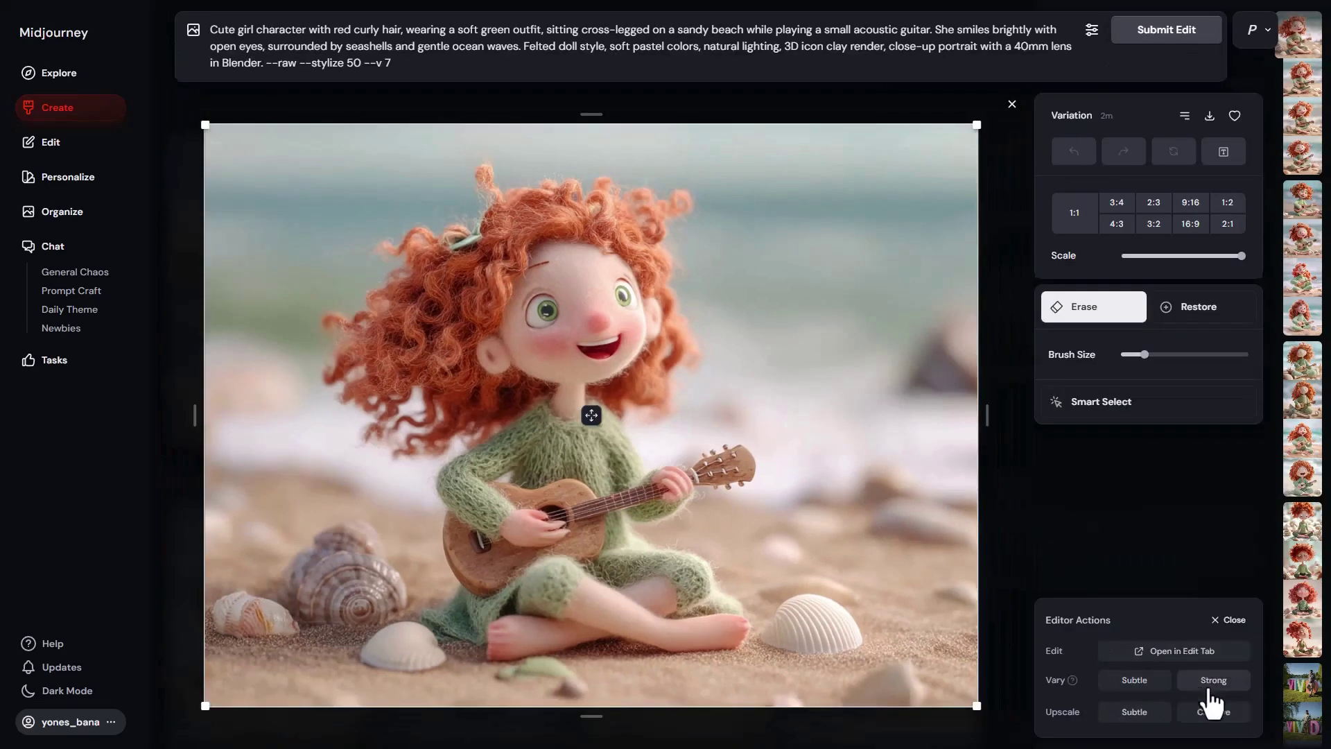
left_click(1183, 655)
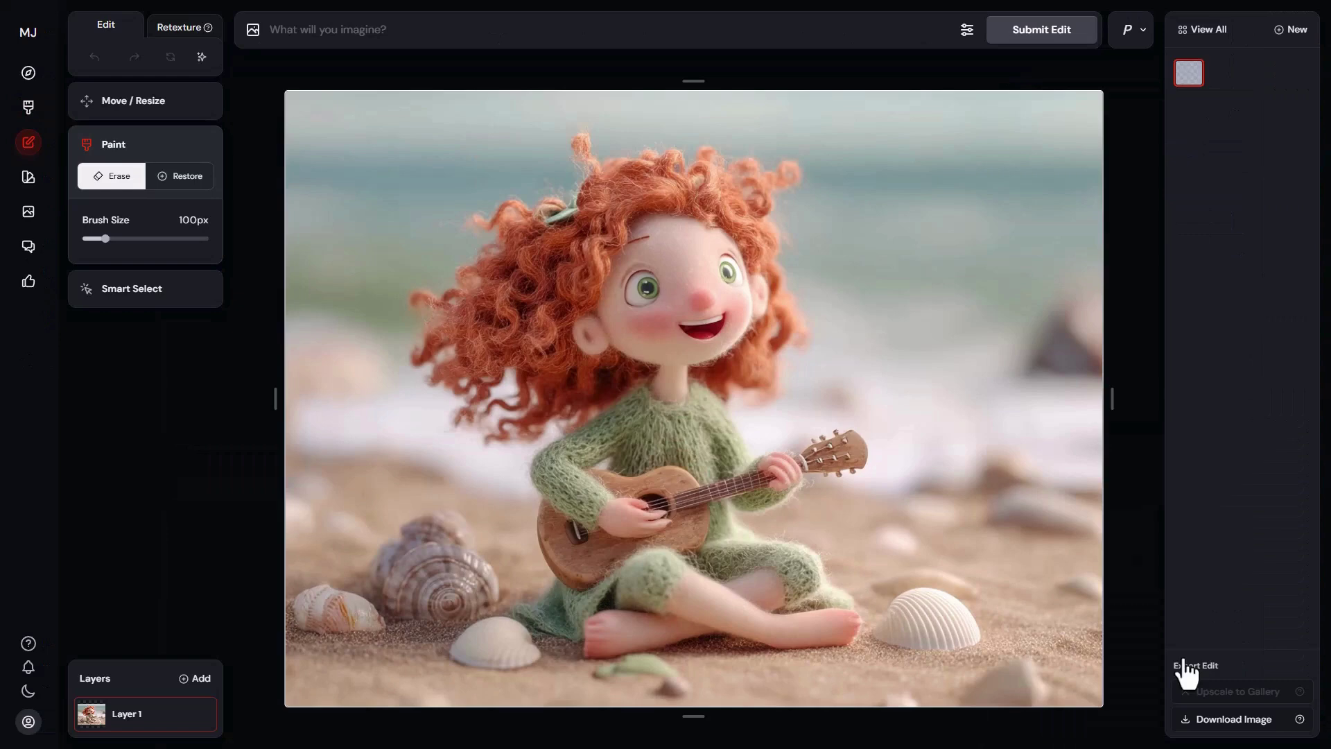
left_click(154, 116)
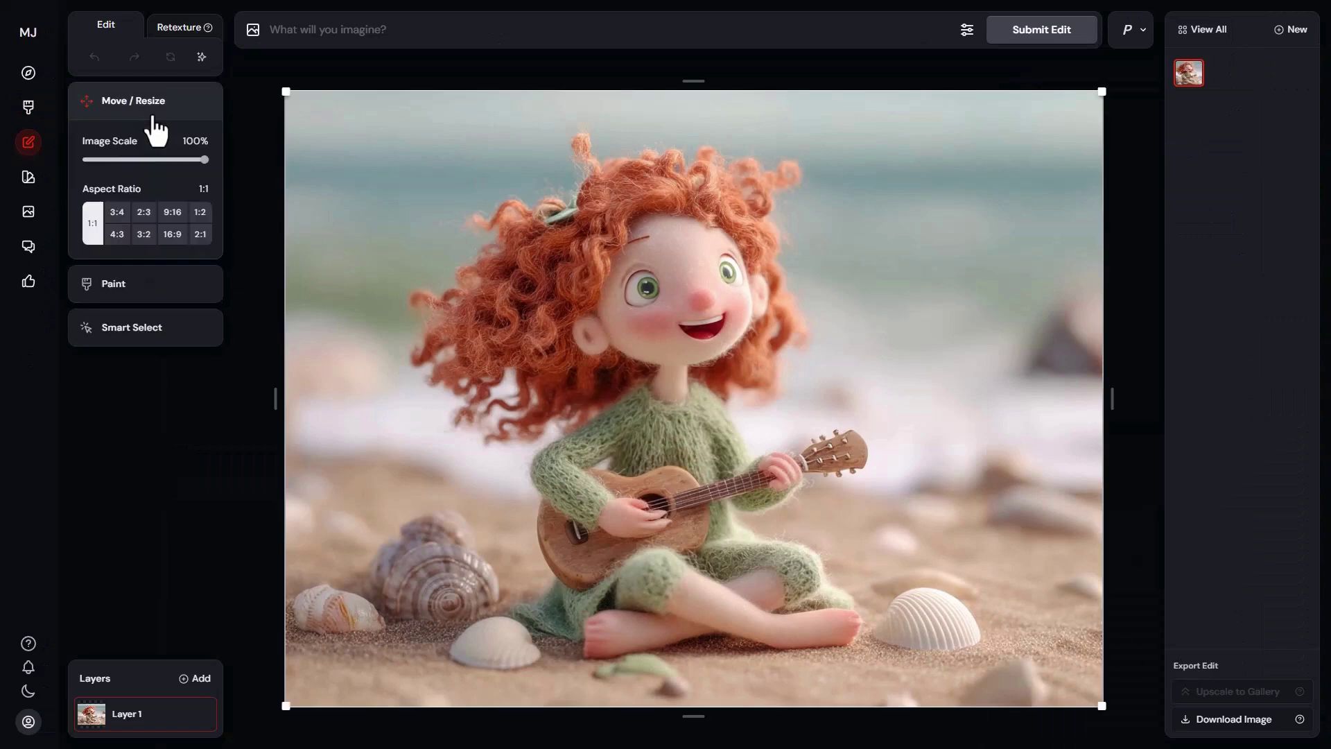
left_click(173, 235)
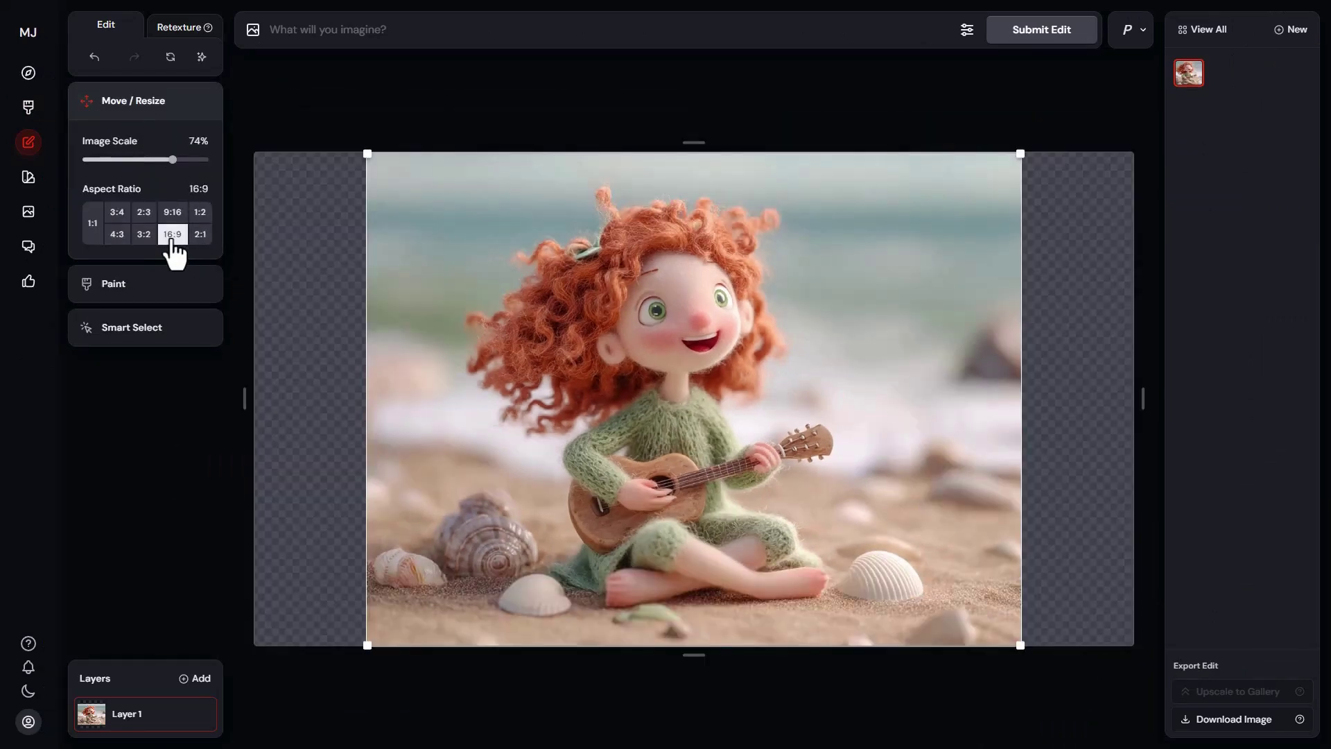
left_click(114, 285)
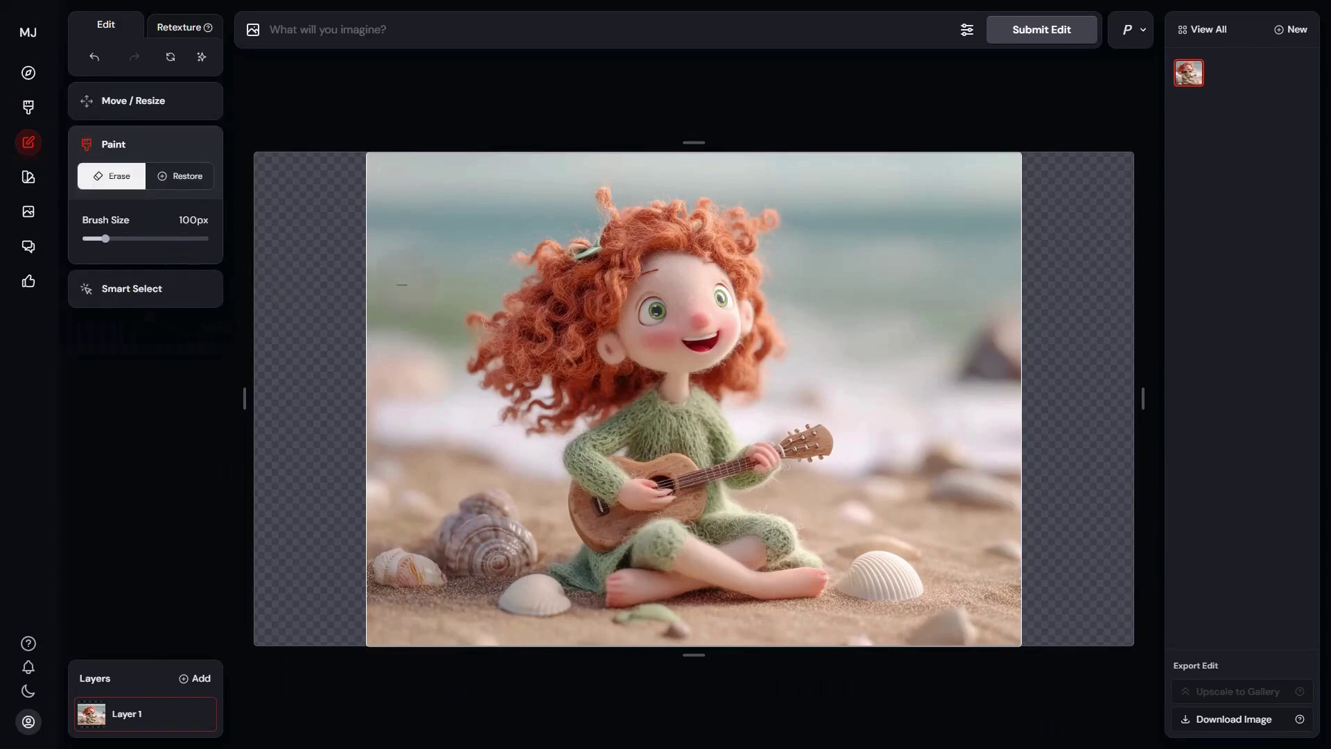
mouse_move(364, 232)
left_mouse_down()
mouse_move(389, 180)
mouse_move(338, 327)
mouse_move(381, 499)
mouse_move(490, 511)
mouse_move(407, 615)
mouse_move(503, 647)
mouse_move(808, 648)
mouse_move(984, 589)
mouse_move(980, 544)
mouse_move(1042, 481)
mouse_move(932, 347)
mouse_move(959, 414)
mouse_move(909, 471)
mouse_move(1017, 452)
left_mouse_up()
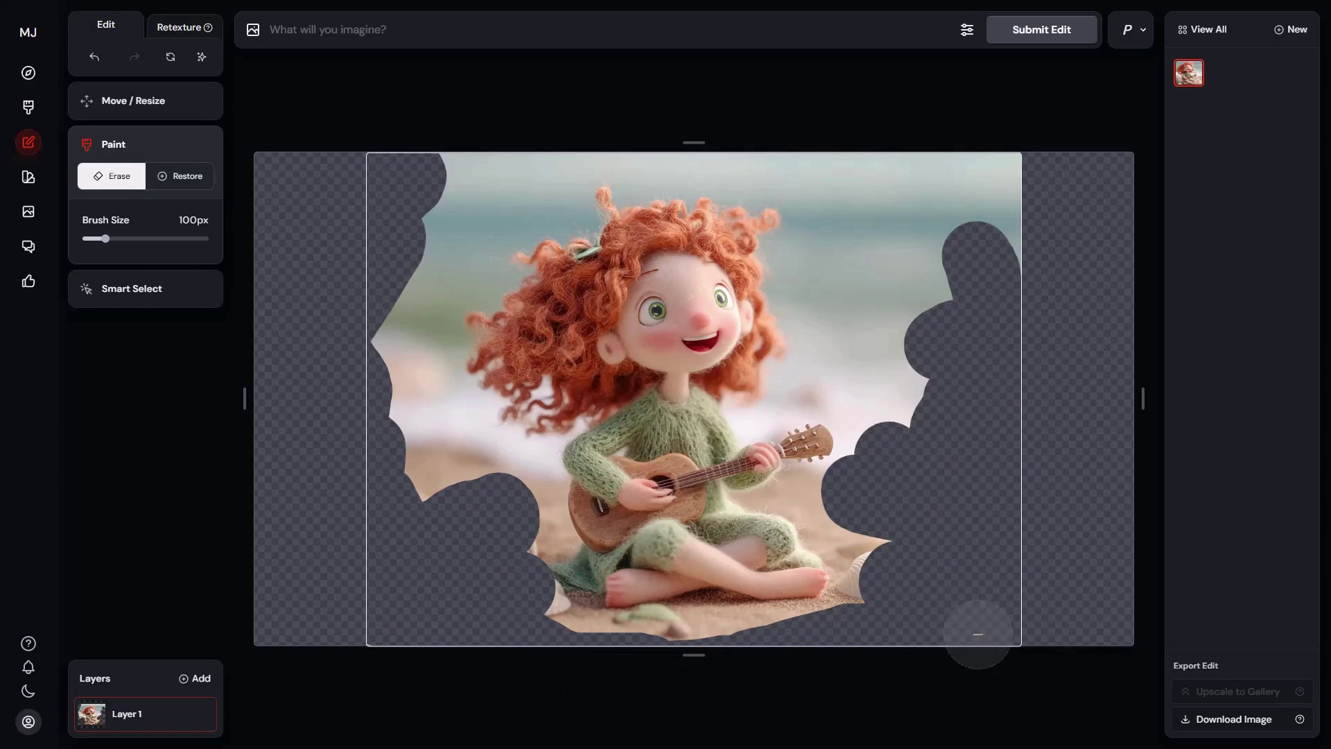
Step: Paste the 'Animated crabs dance' prompt into the edit bar and submit the edit
left_click(298, 40)
type("The girl strumming a small guitar. Her curly red hair moves in the breeze with natural and realistic motion. Animated crabs dance in playful, bouncy motions. The camera smoothly circles around the girl, maintaining a consistent distance while capturing different angles of her playing and the dancing crabs.")
left_click_drag(807, 29, 879, 24)
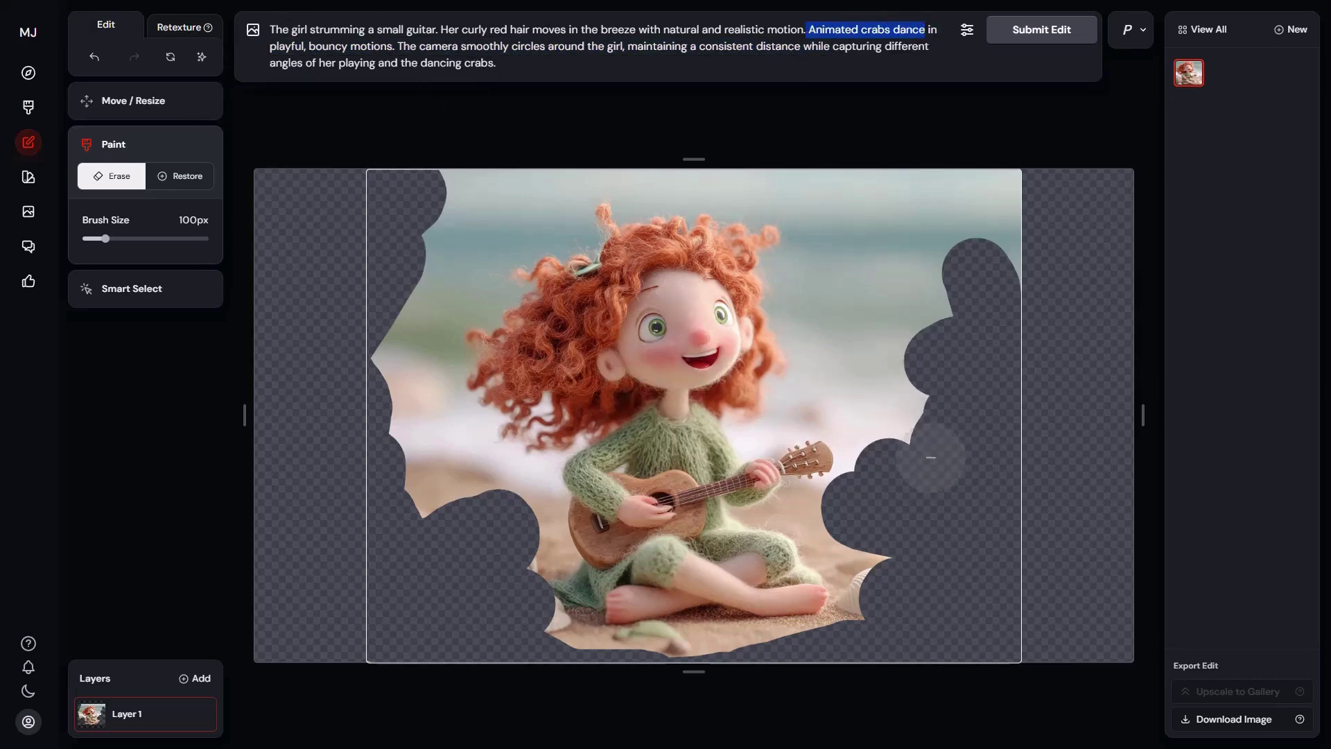
left_click(1022, 44)
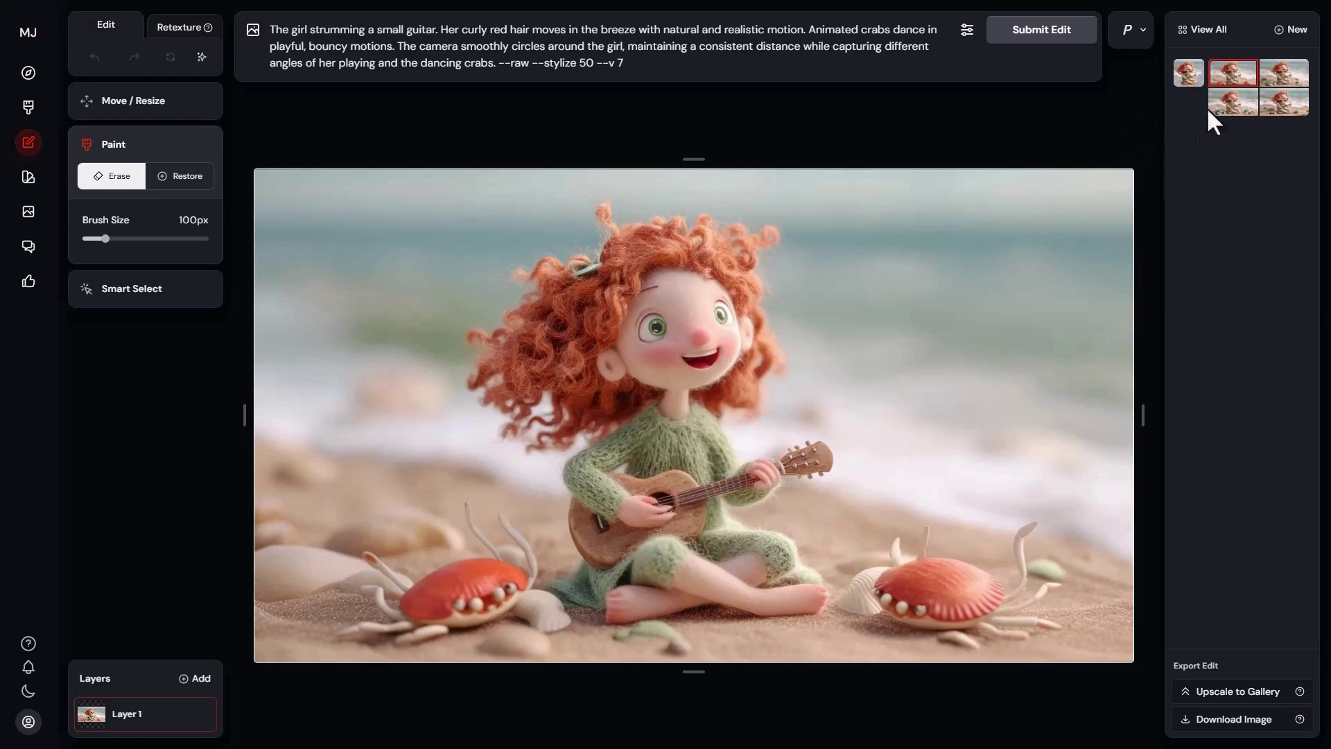
Step: Compare the new crab variants, including the green-crab and red-shelled-crab versions
left_click(1276, 89)
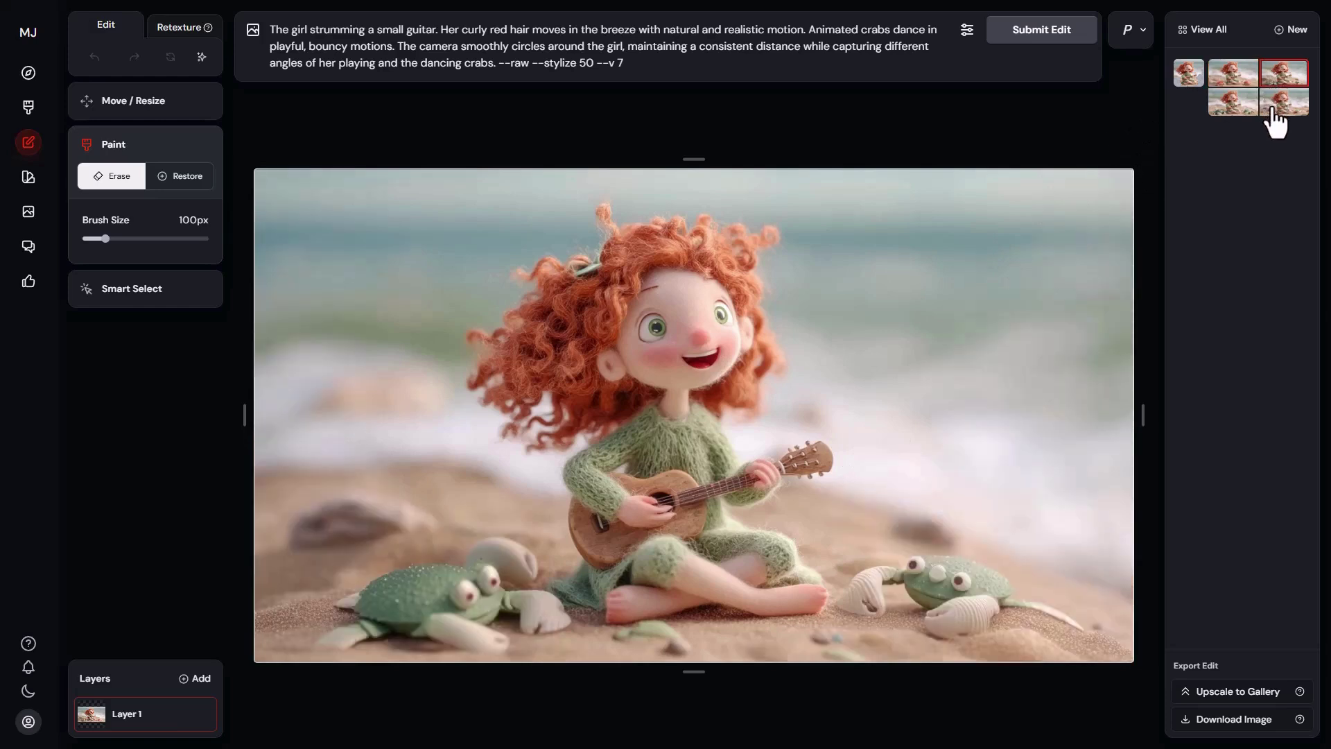
left_click(1273, 107)
left_click(1235, 104)
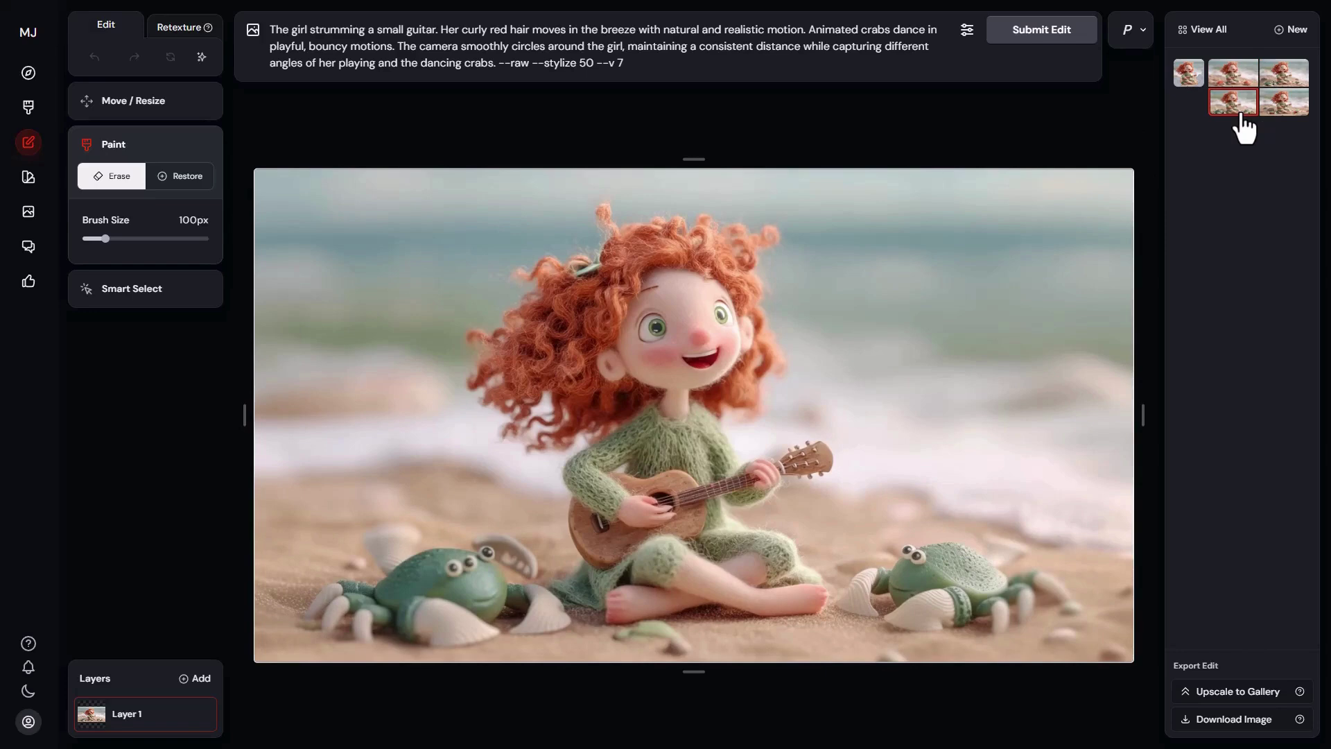
Step: Erase more sand on the girl's left side of the edit and resubmit it
left_click(1188, 91)
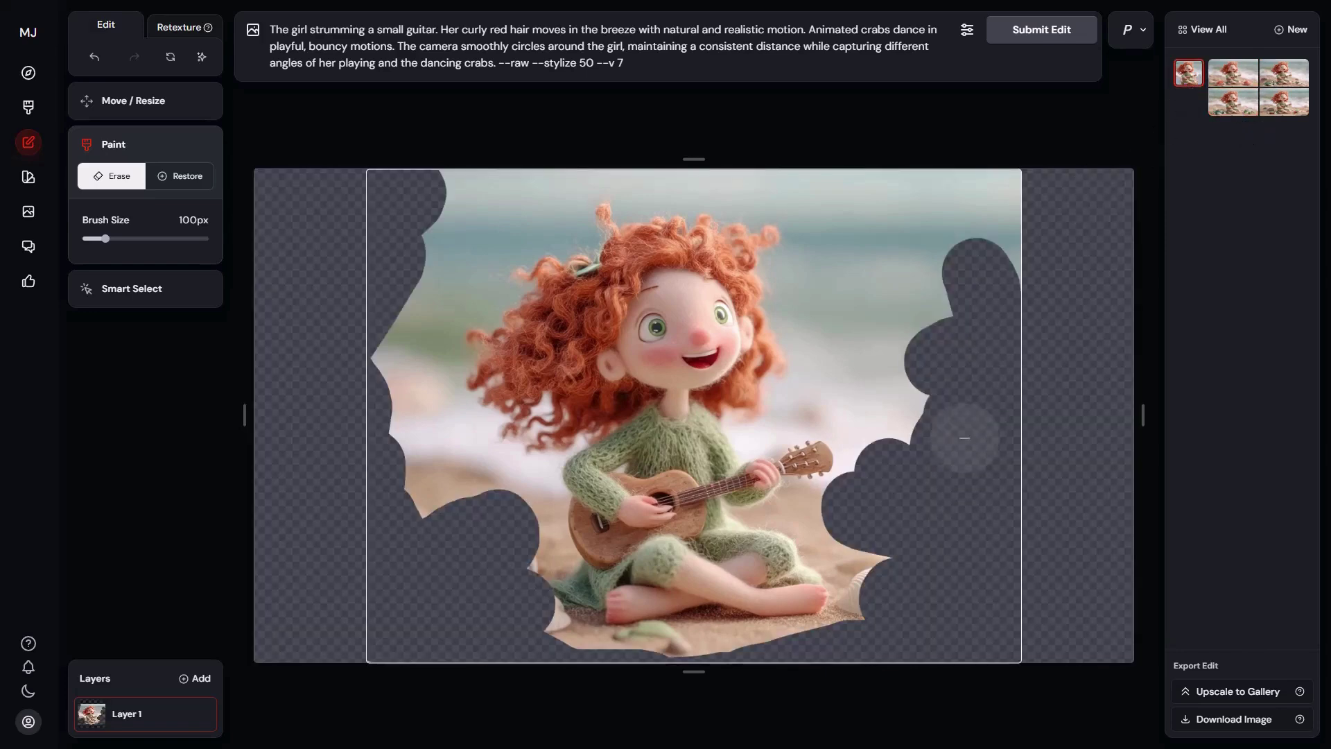
mouse_move(461, 633)
left_mouse_down()
mouse_move(520, 618)
mouse_move(455, 471)
left_mouse_up()
left_click(1026, 35)
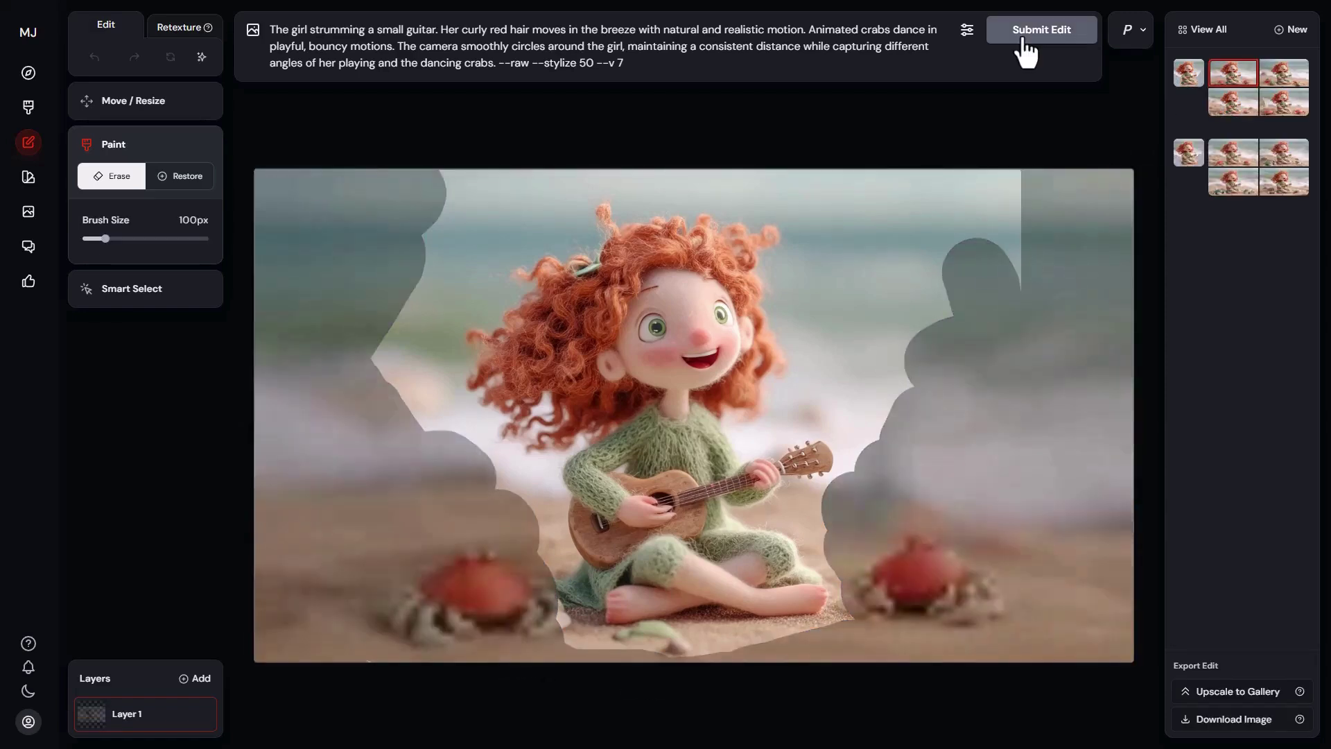
Step: Review the second batch: green and red crabs, two orange crabs, and green-clawed crabs
left_click(1238, 77)
left_click(1286, 80)
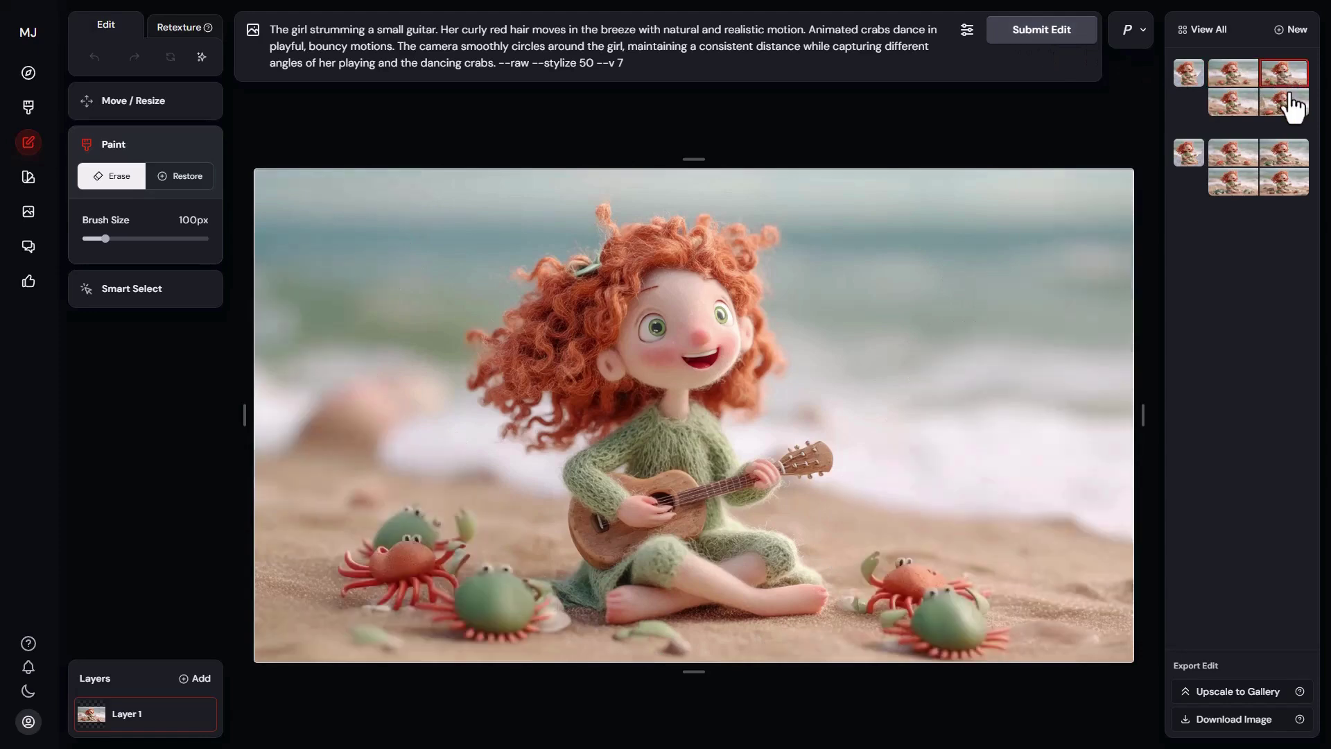
left_click(1283, 102)
left_click(1239, 107)
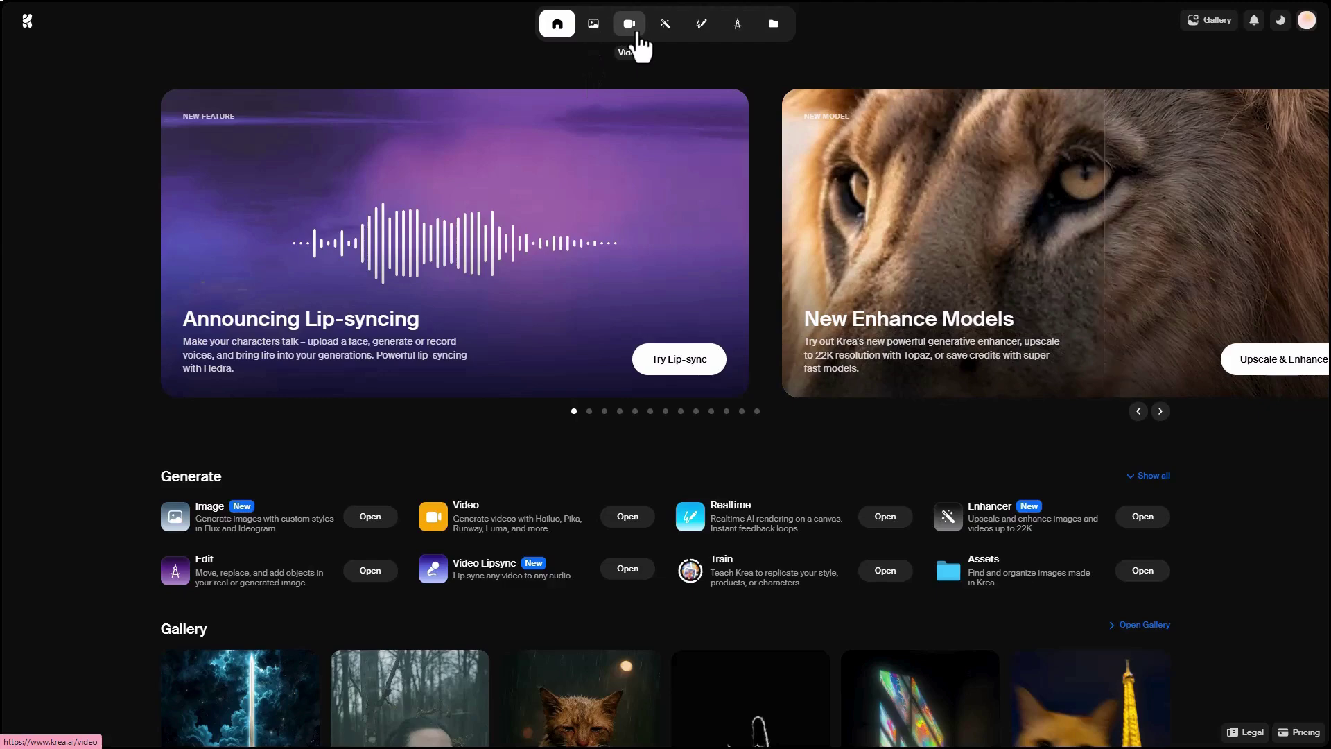
Step: Start a new Krea video session with the two-crab guitar-girl image as start frame and the dancing-crabs, circling-camera prompt
left_click(632, 27)
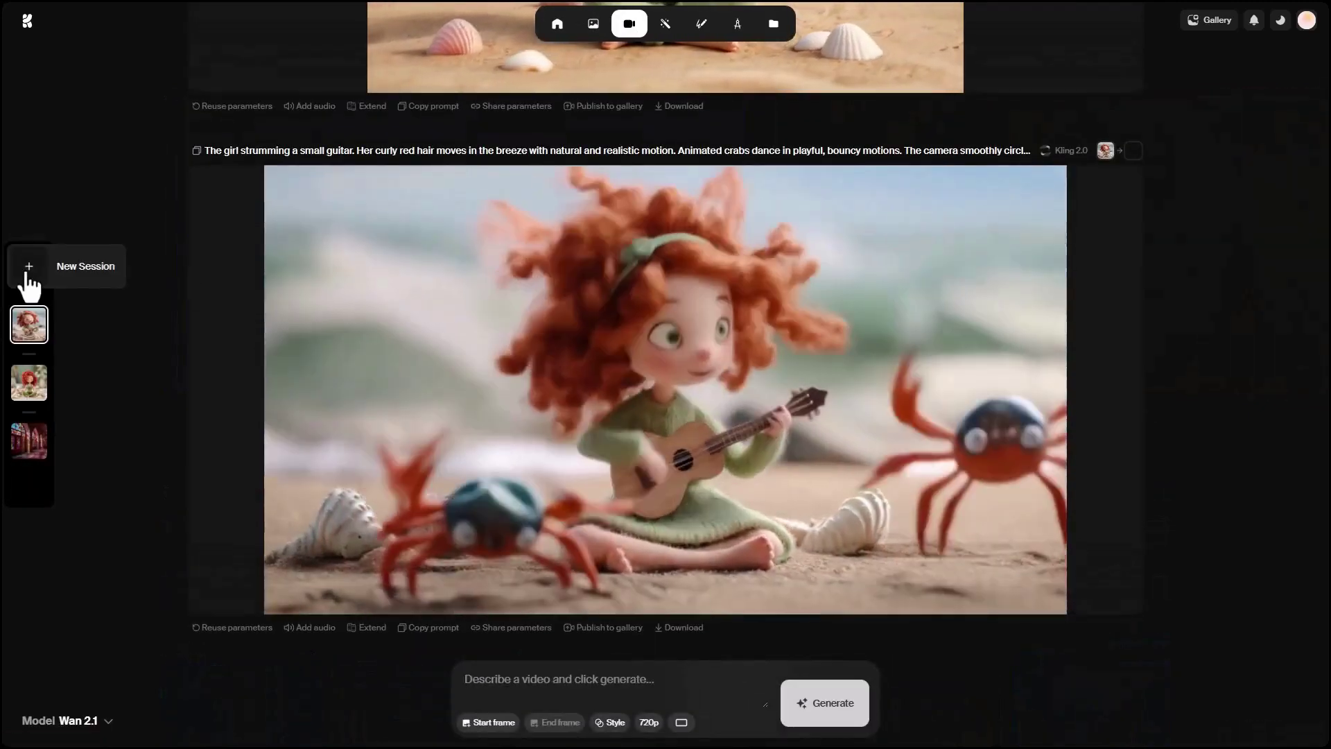
left_click(29, 266)
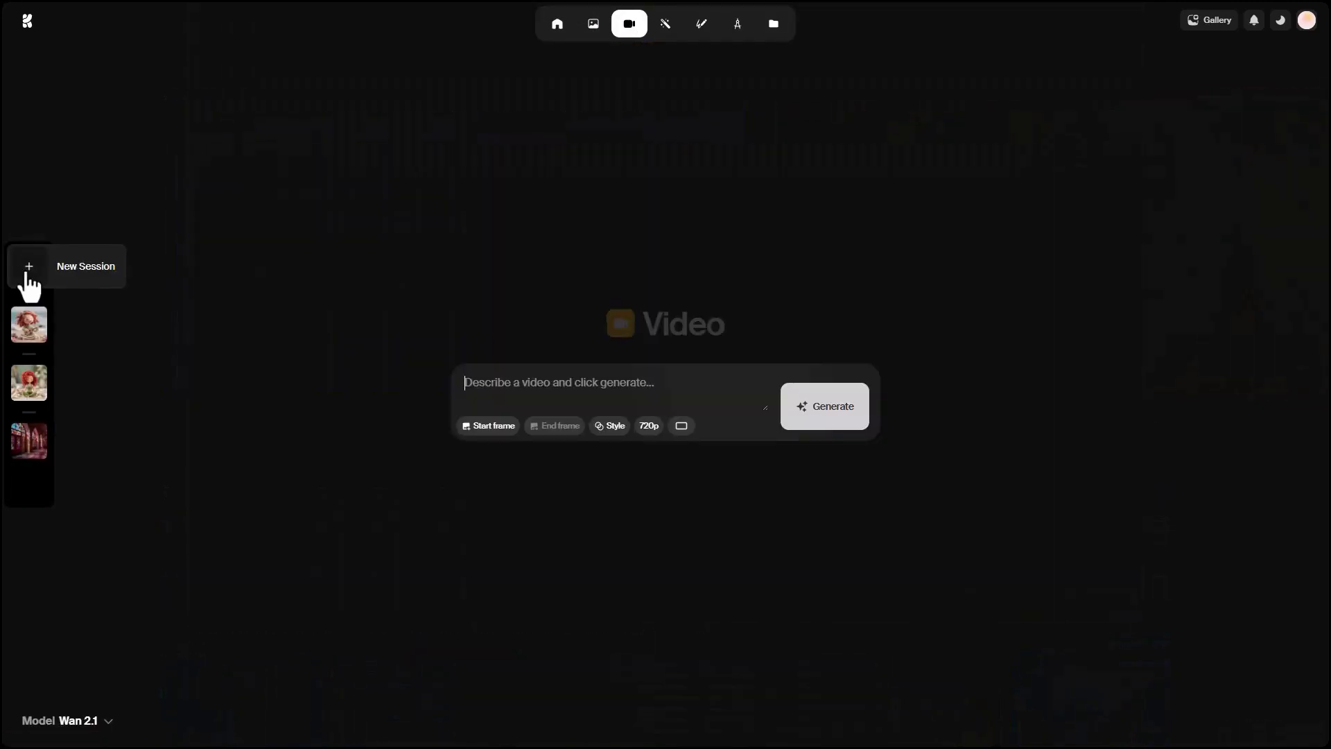
left_click(499, 434)
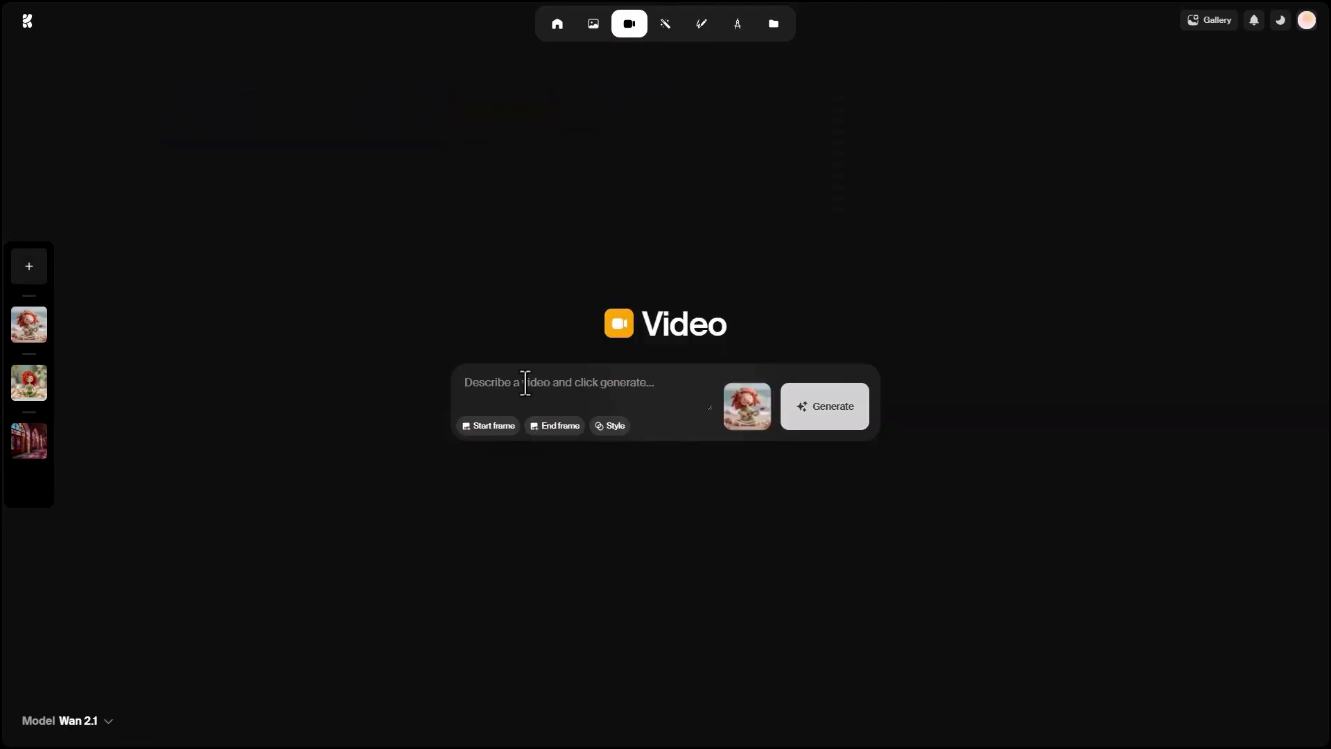
key("ctrl+v")
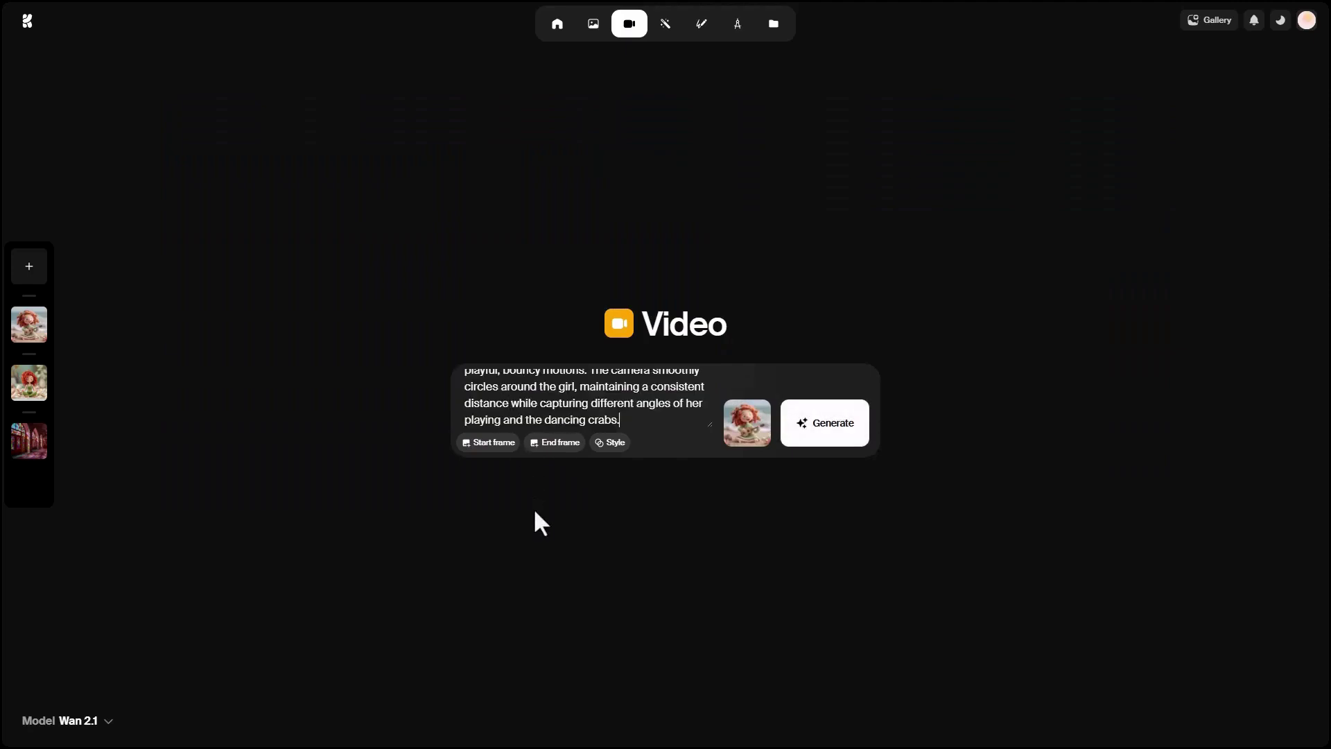
scroll(538, 419, "up", 3)
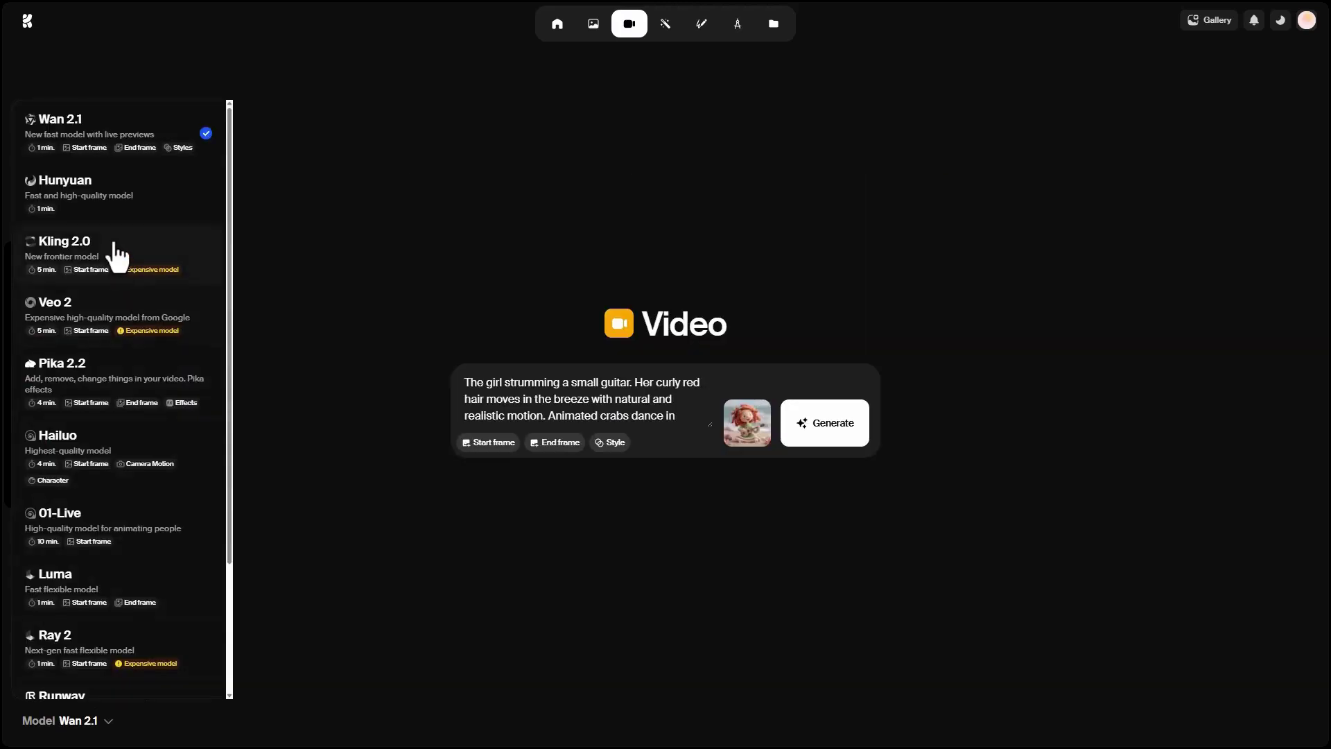
Step: Switch the video model to Kling 2.0 and generate the crab-dance video
left_click(113, 256)
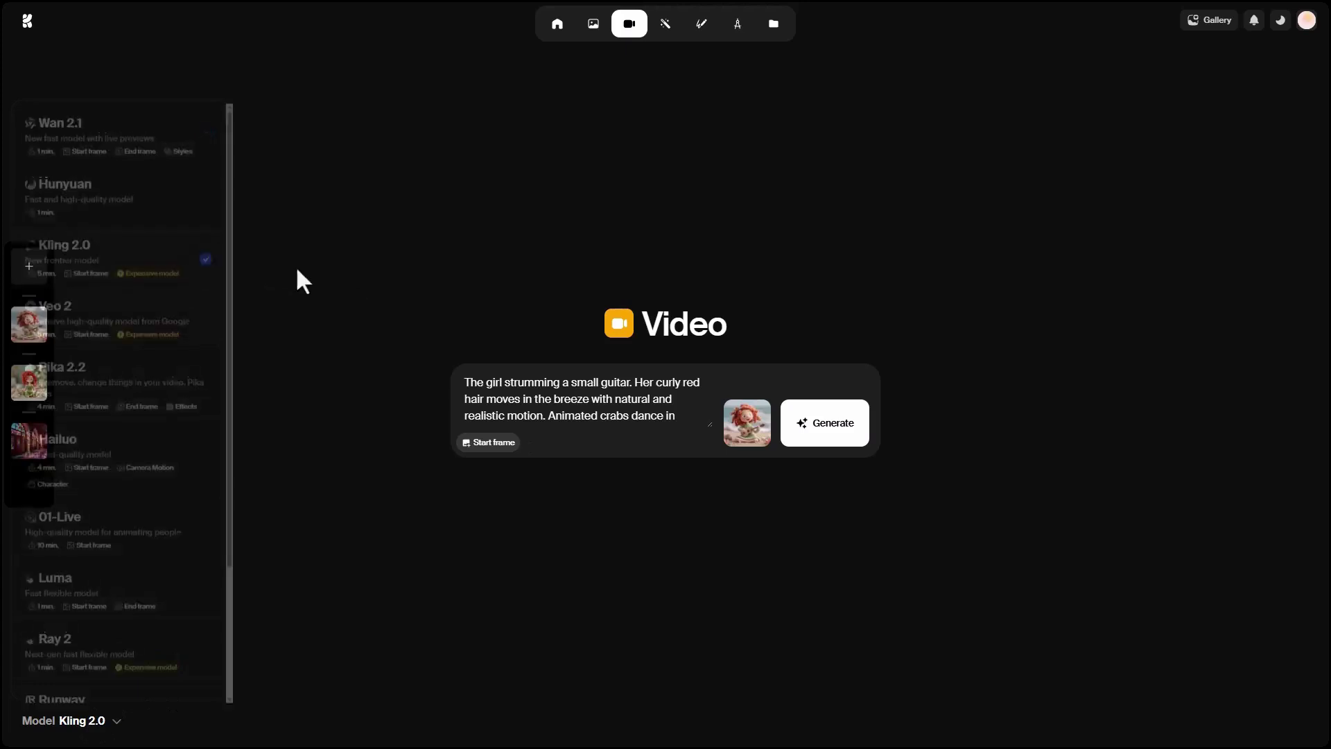
mouse_move(782, 433)
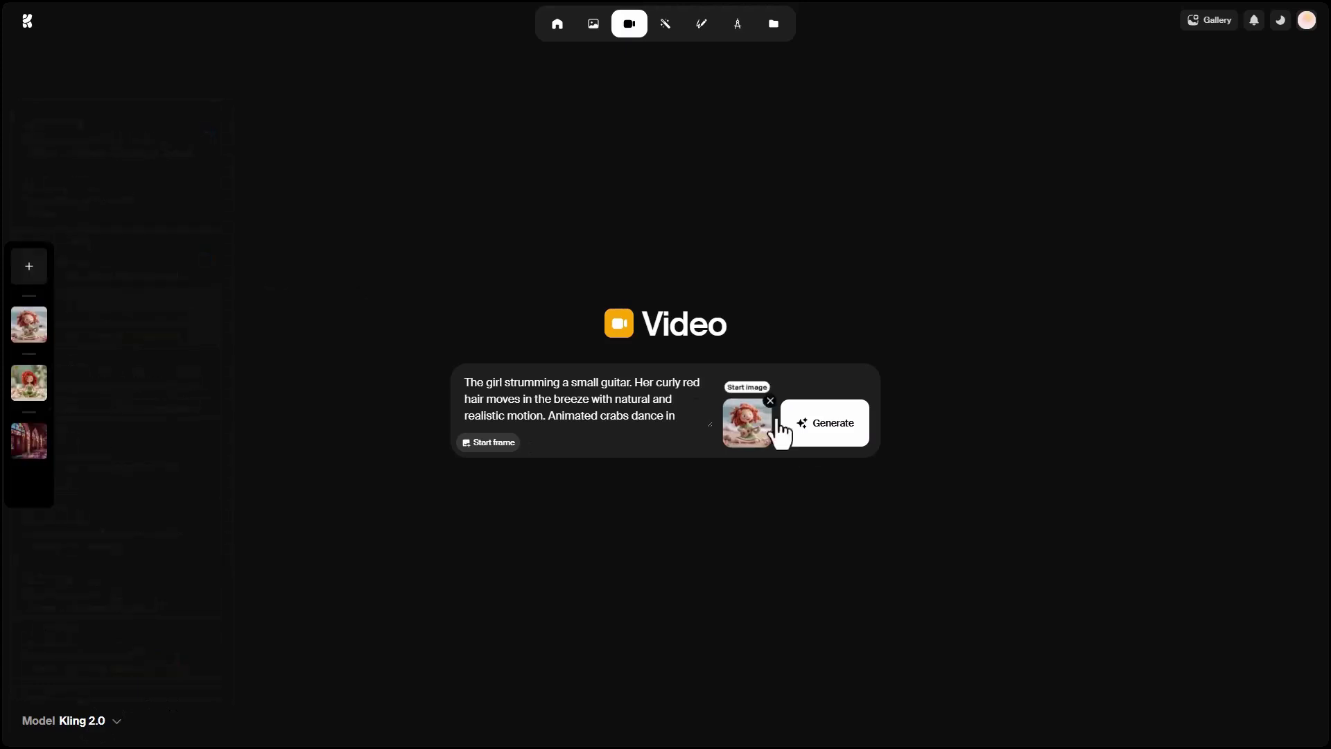
left_click(845, 436)
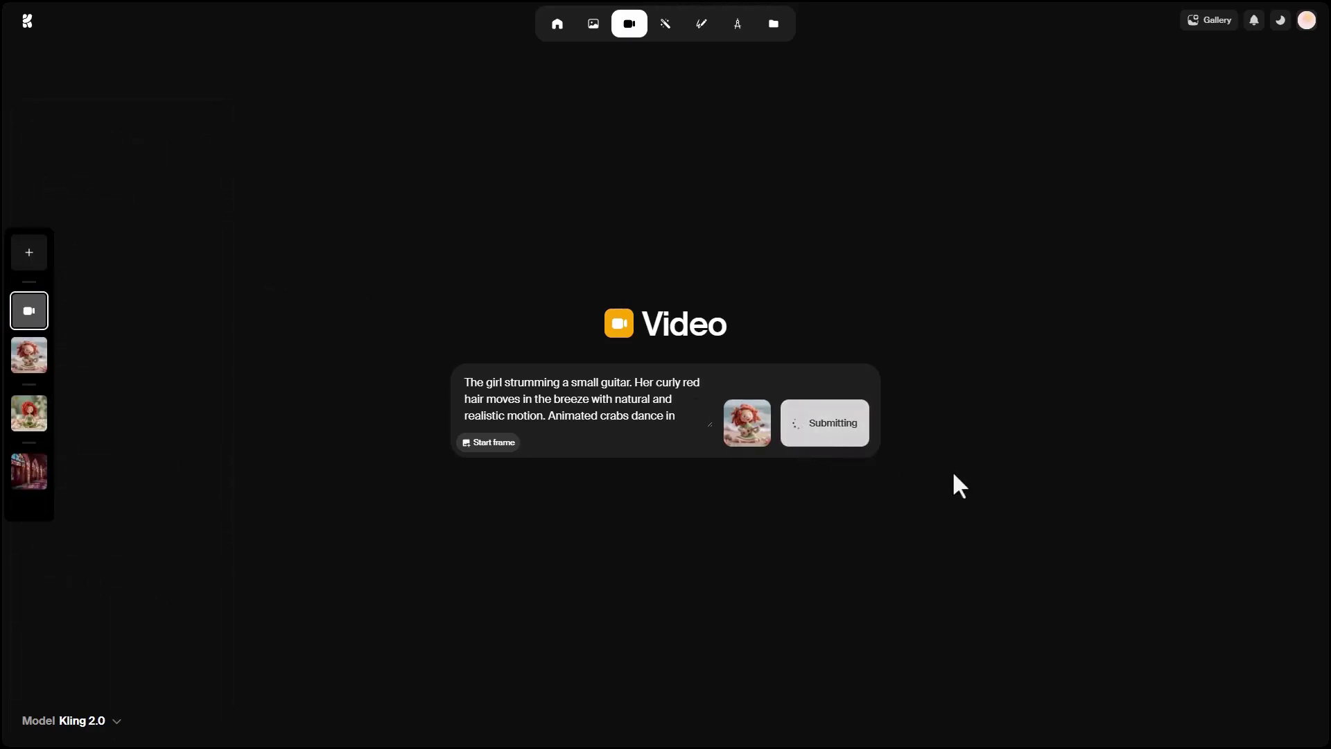